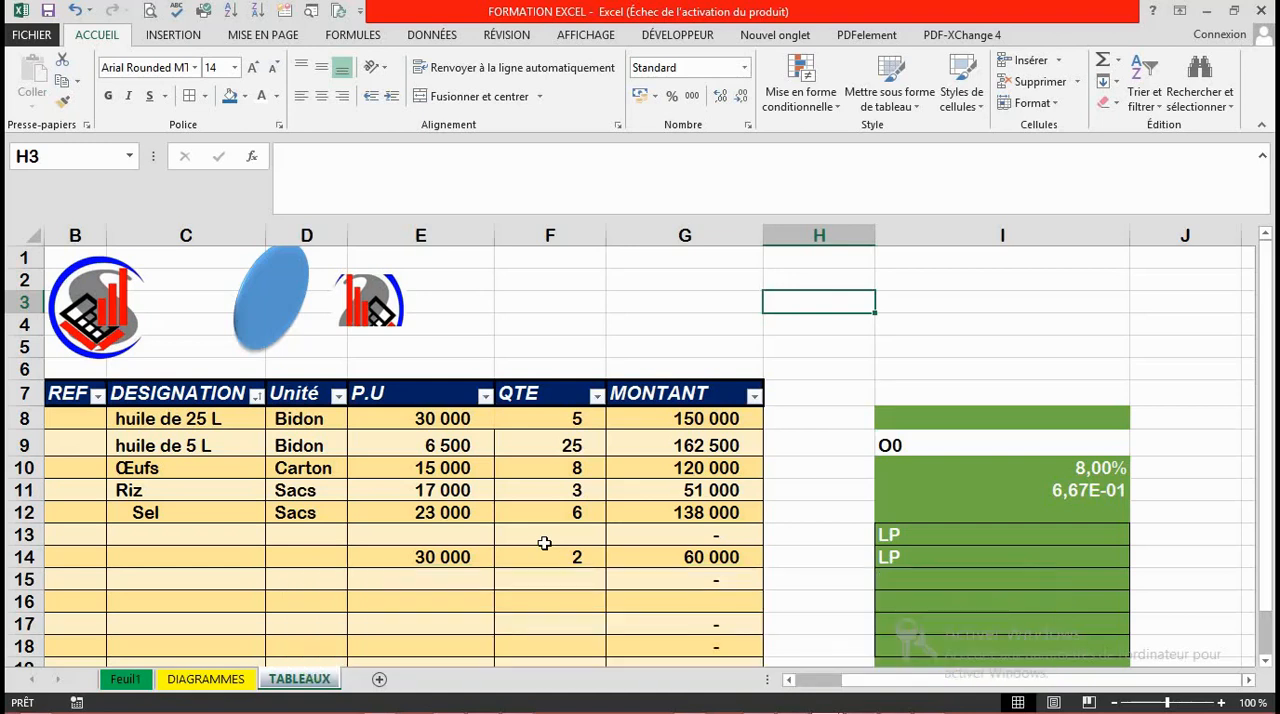
Step: Apply the Brin theme to the workbook
click(263, 35)
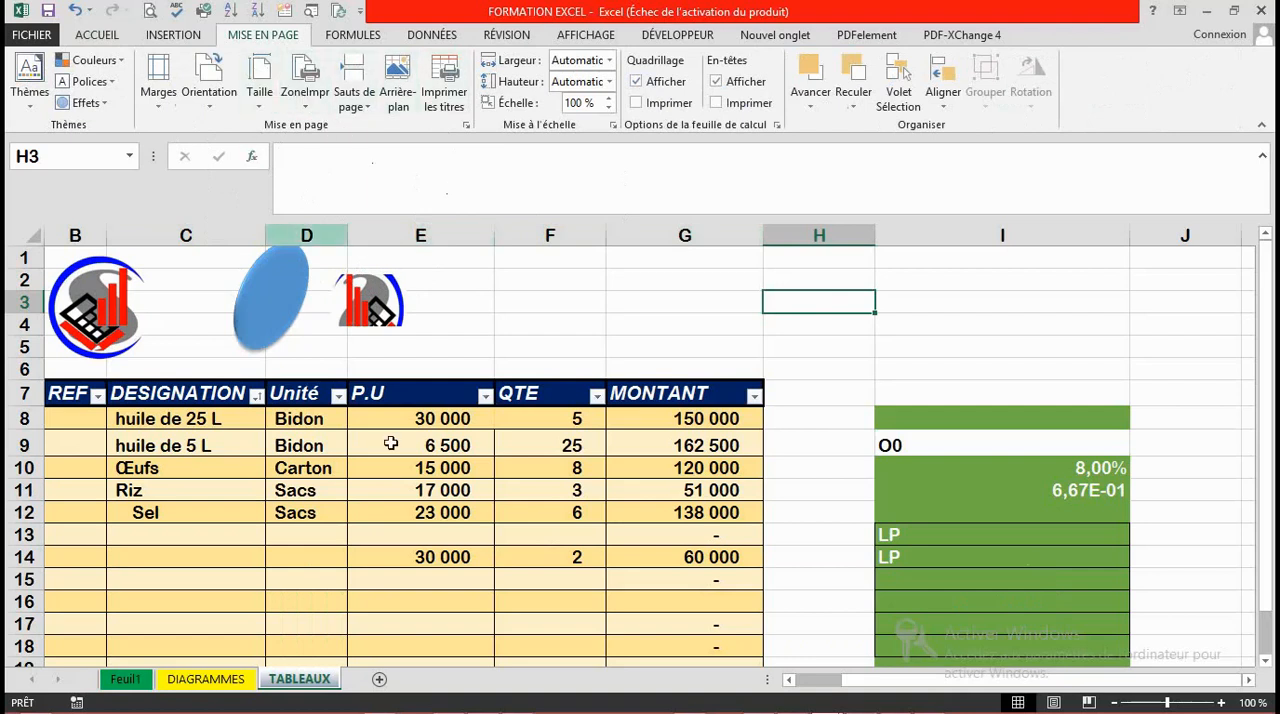
click(503, 396)
click(463, 306)
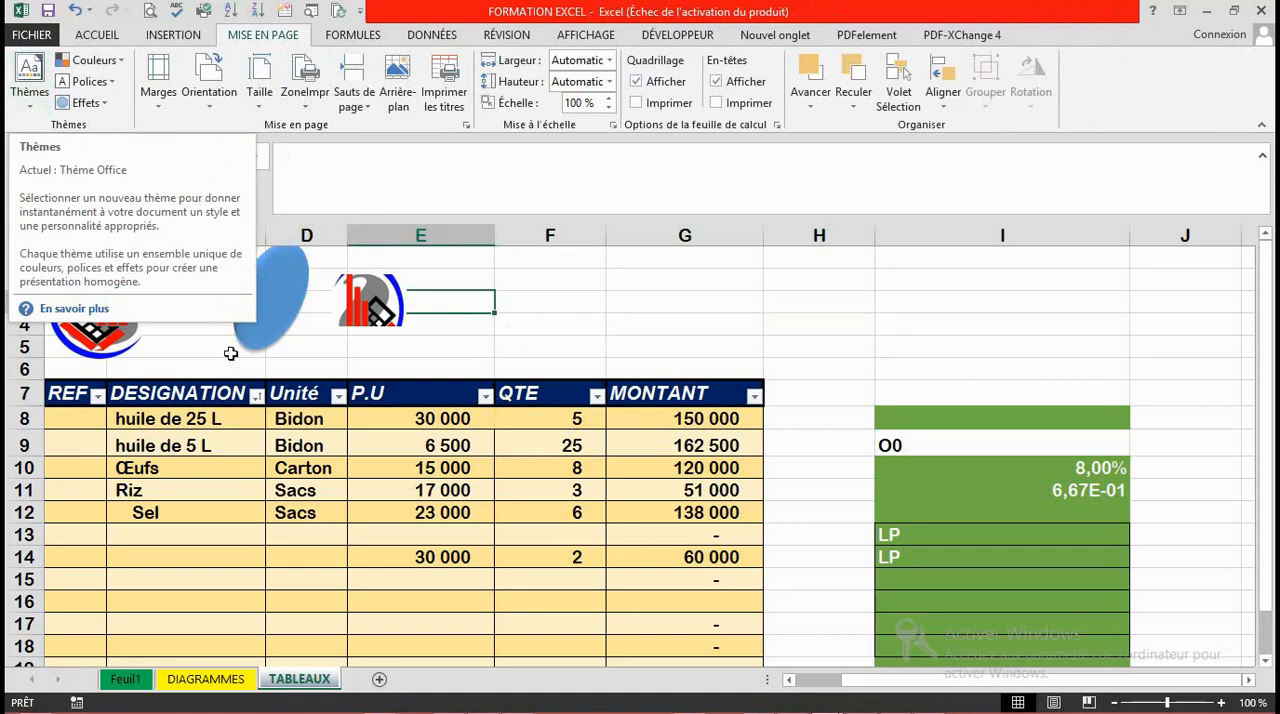
click(38, 80)
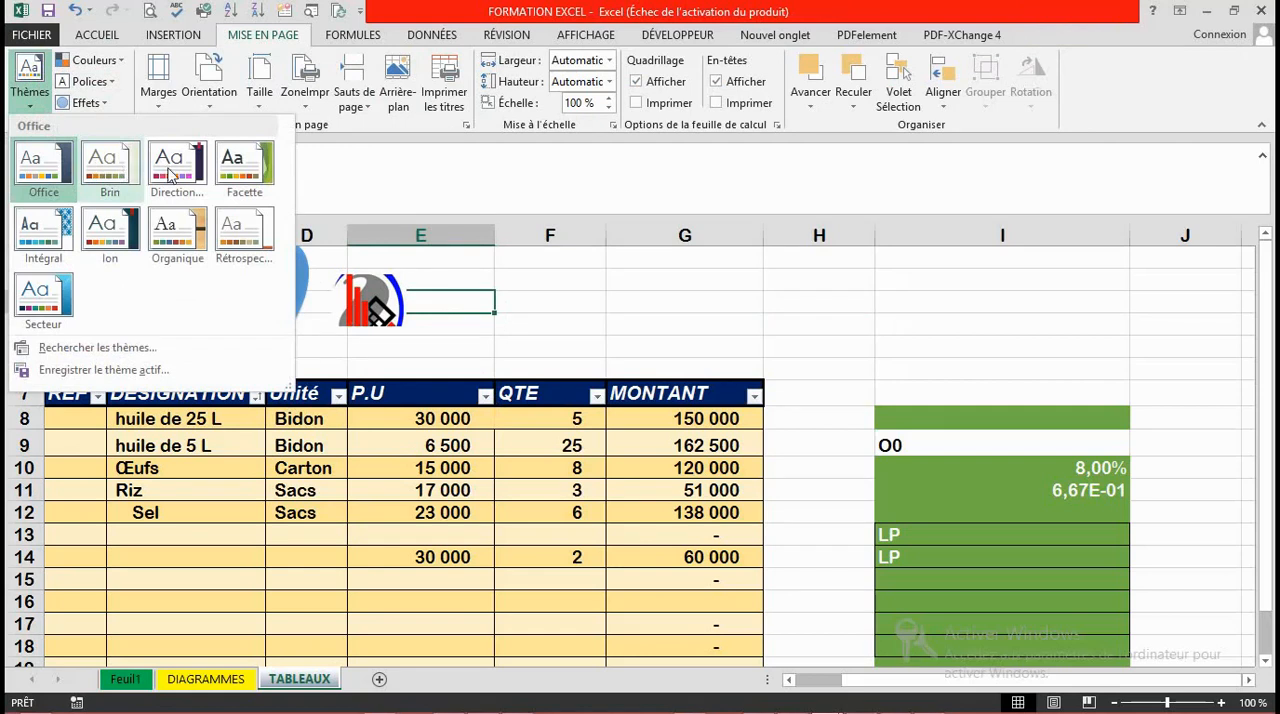
click(108, 212)
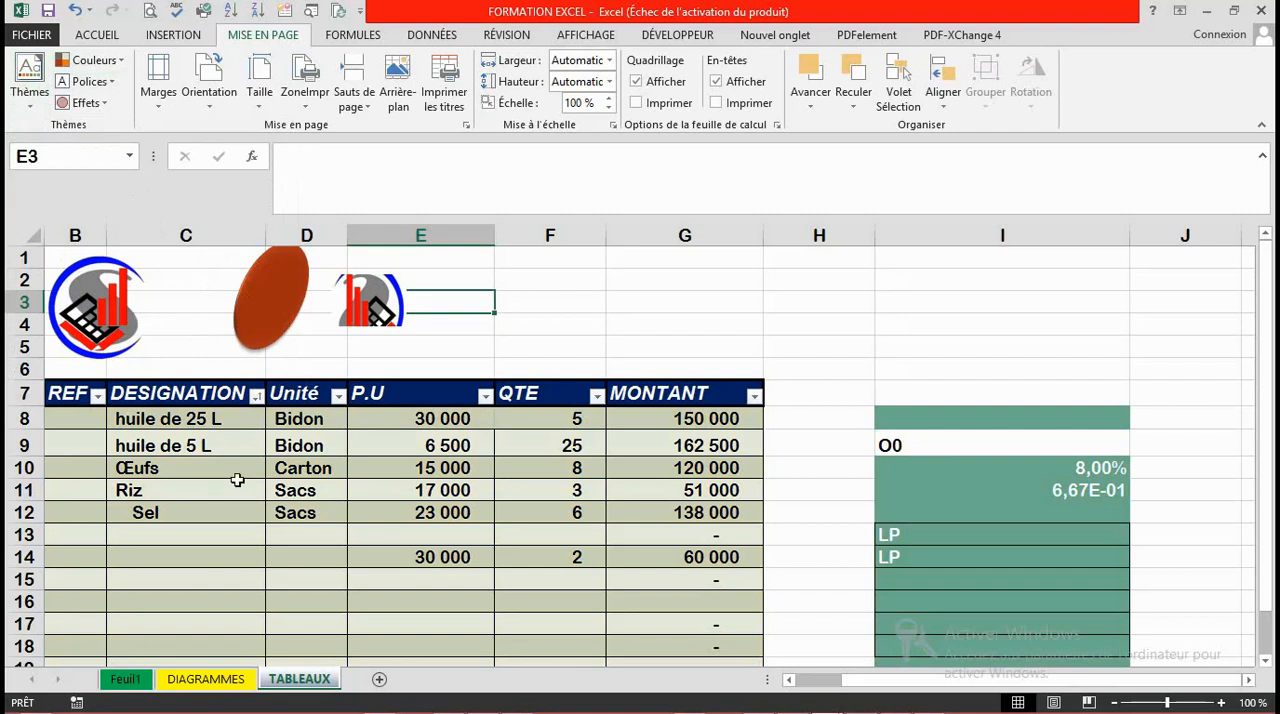
Step: Try the Organique theme on the workbook and restore the Office theme
click(29, 90)
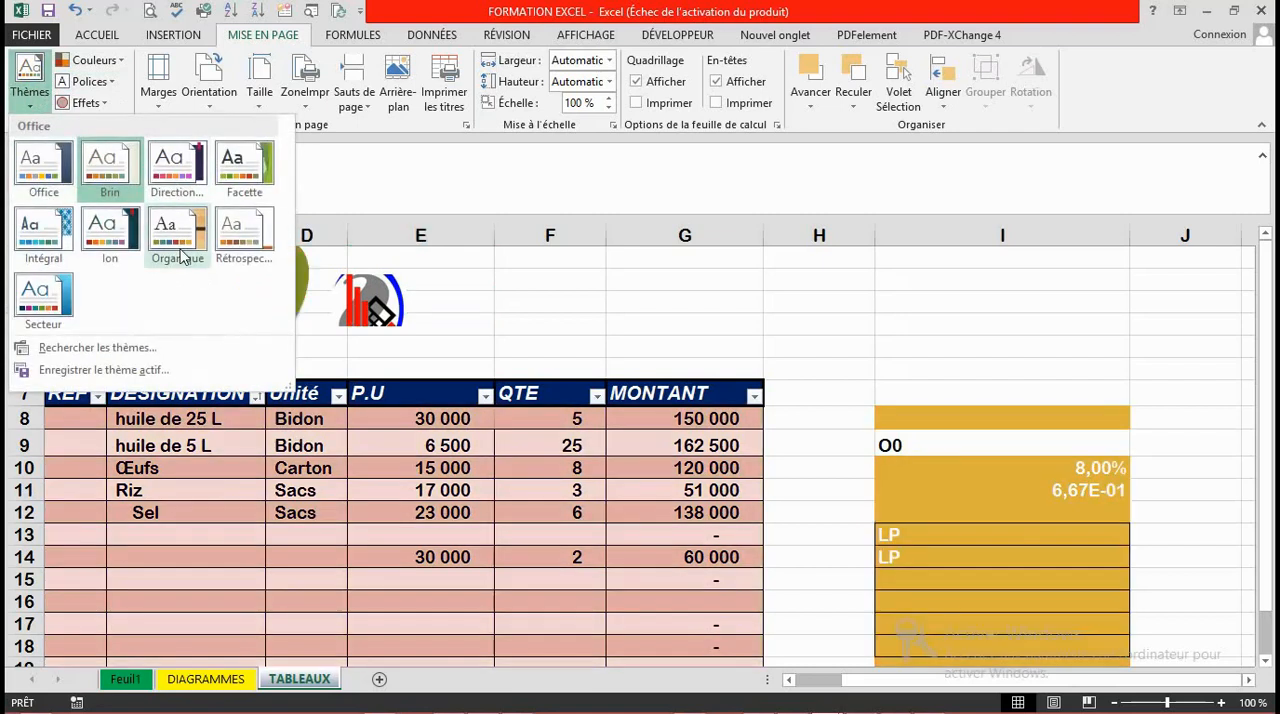
click(180, 257)
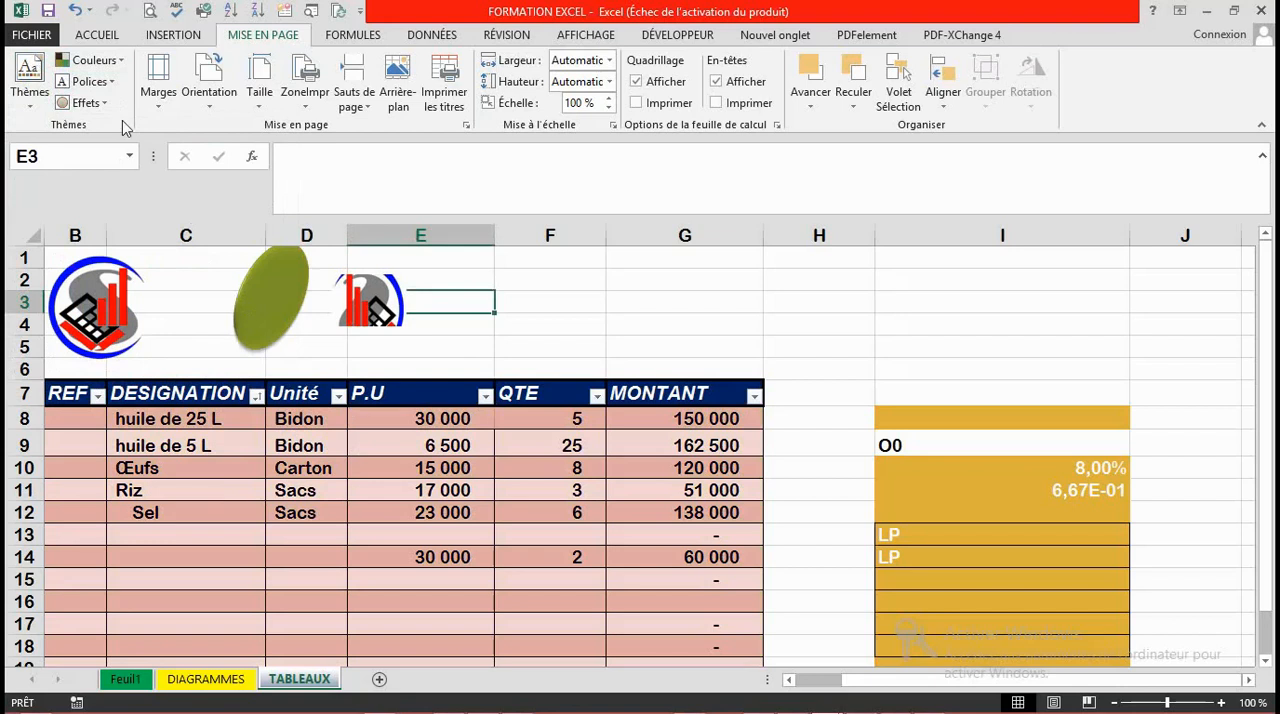
click(29, 78)
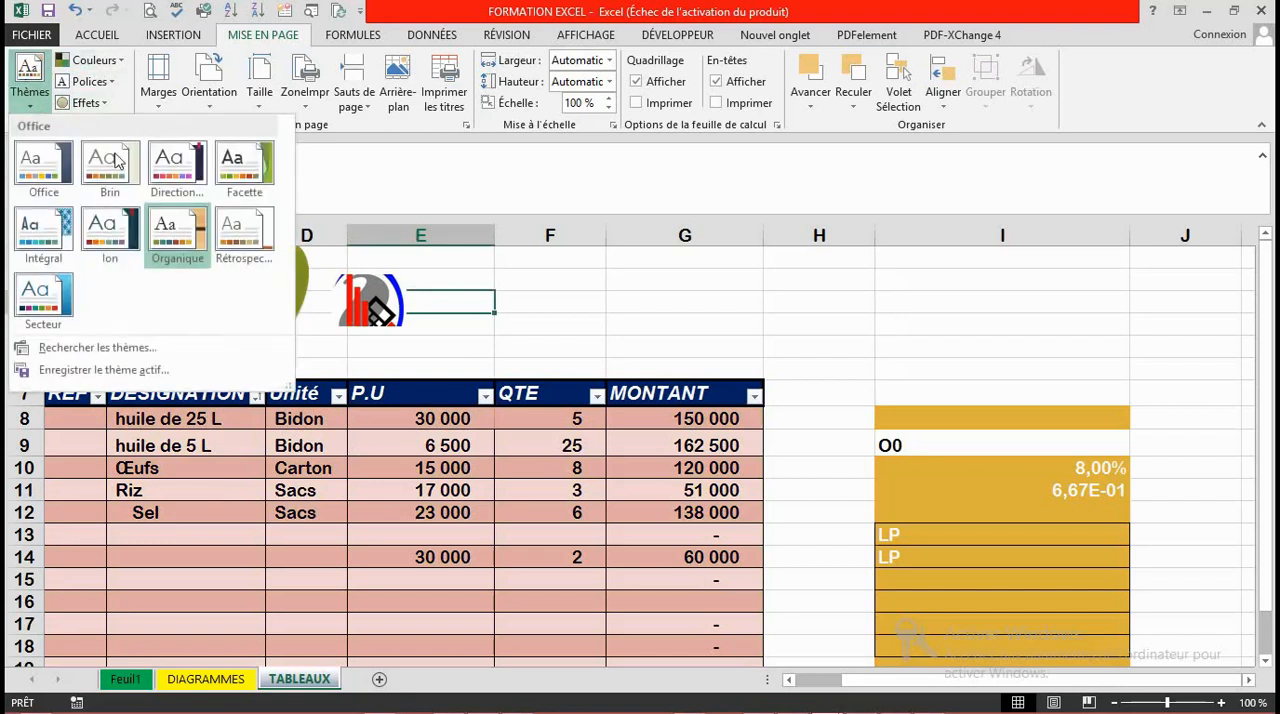
click(35, 165)
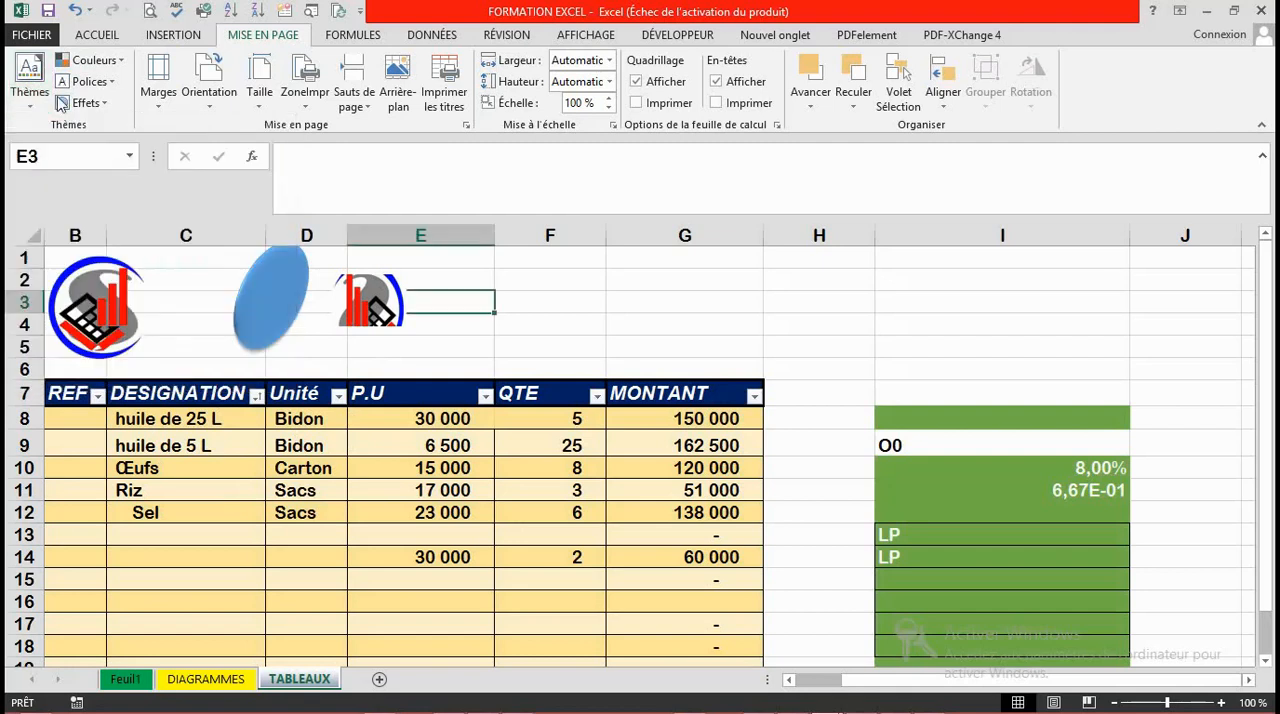
click(116, 64)
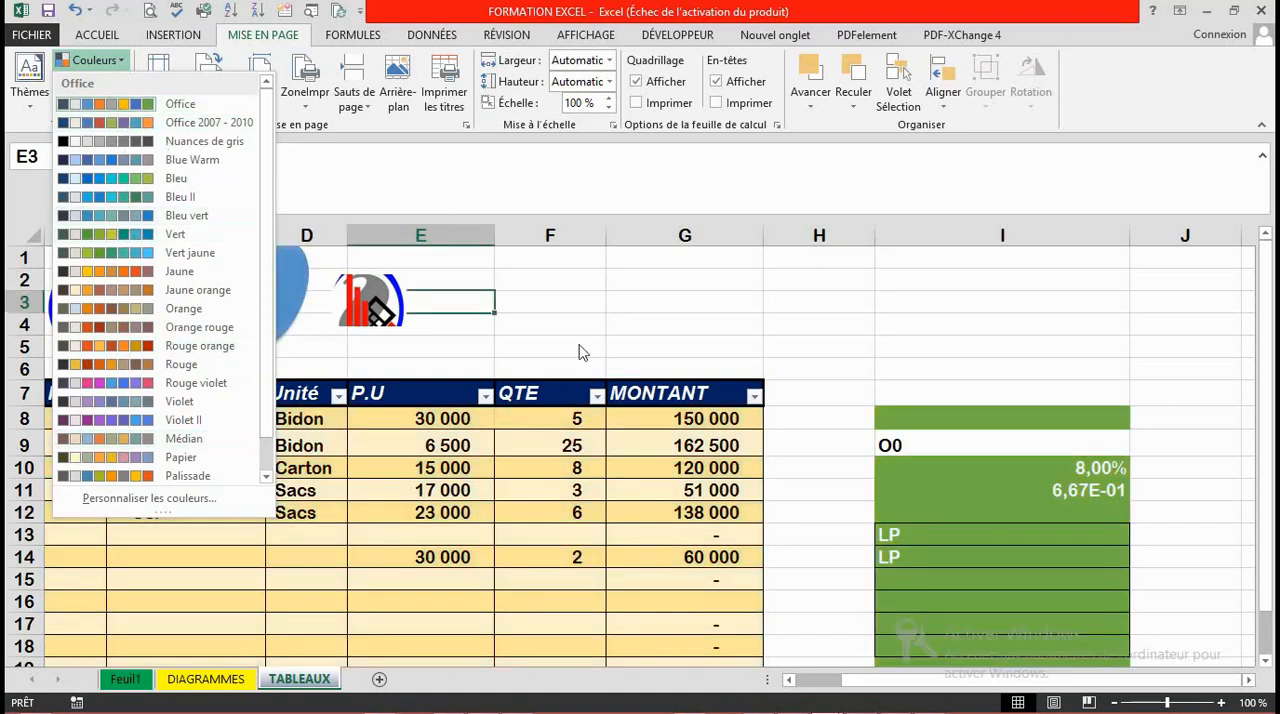
click(258, 191)
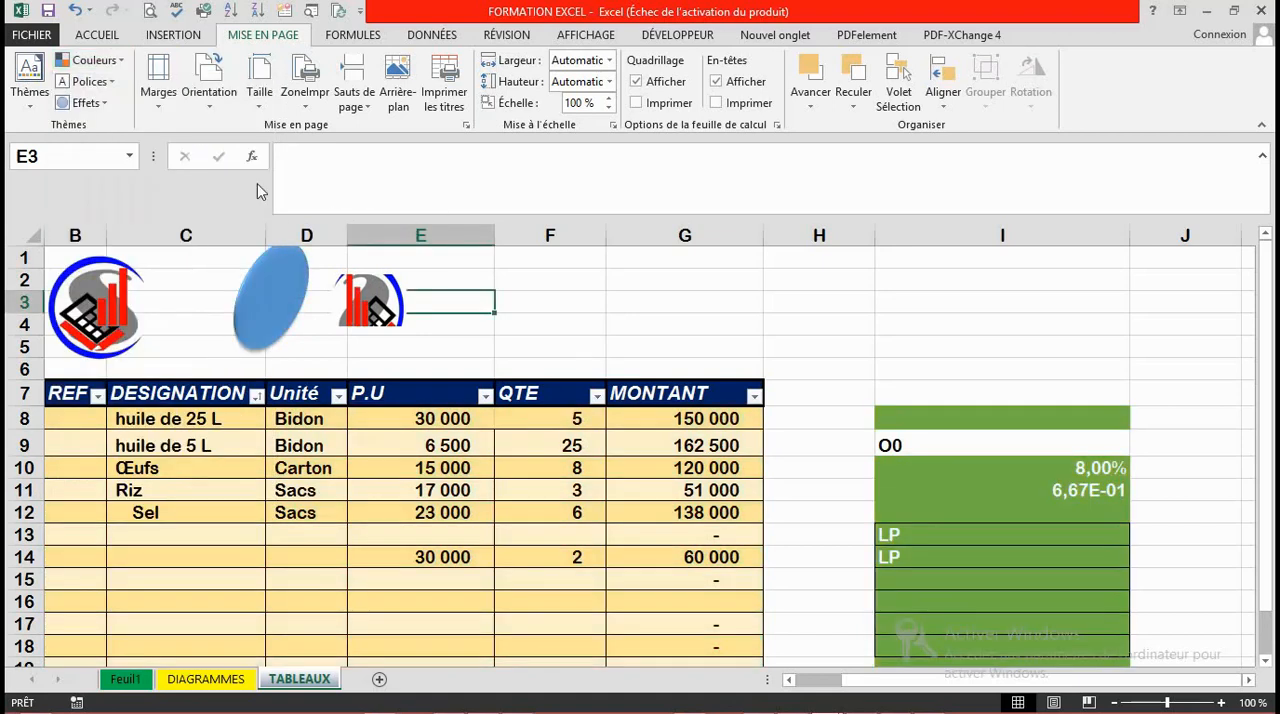
click(114, 86)
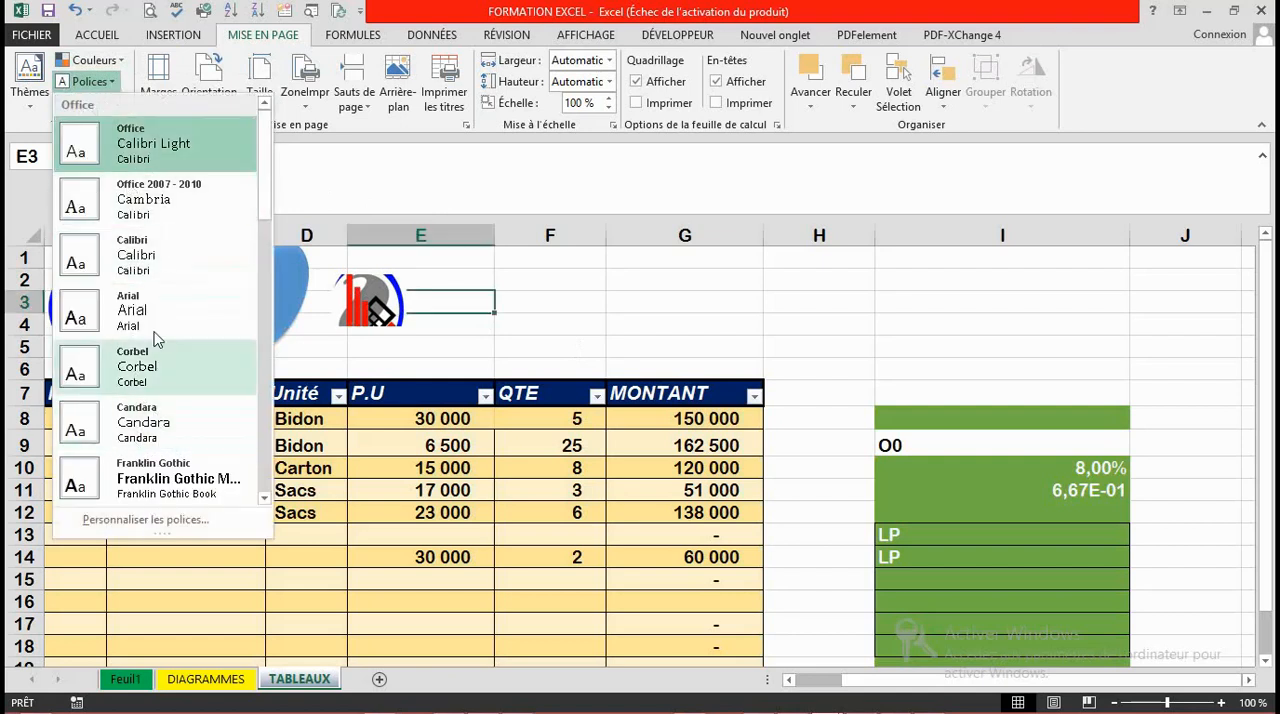
click(533, 335)
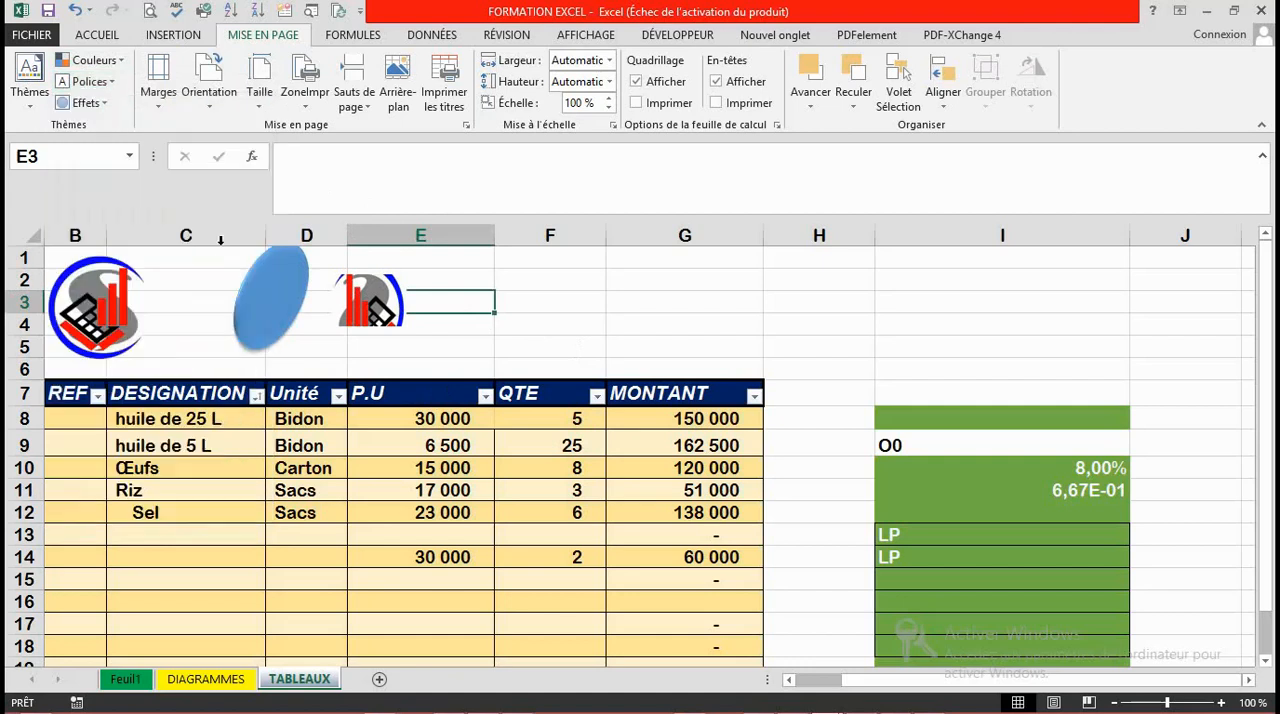
Step: Select the whole TABLEAUX sheet and apply the Arial theme font set
click(33, 241)
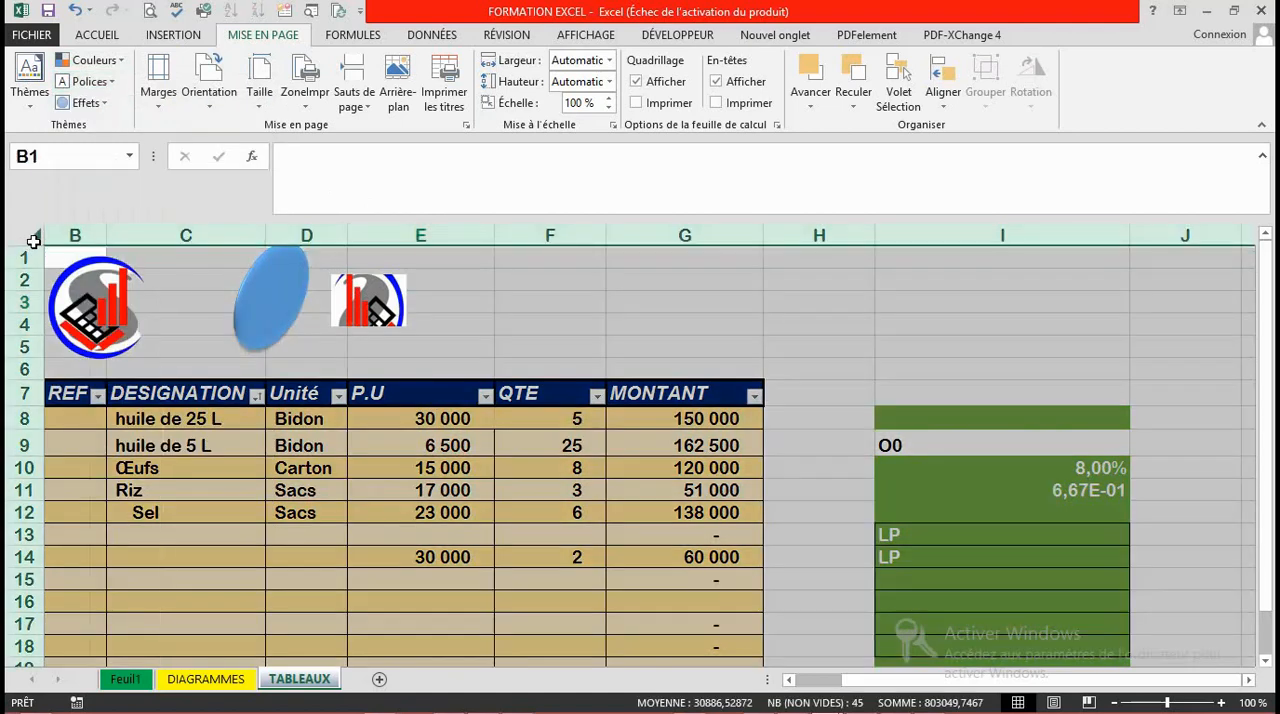
click(113, 84)
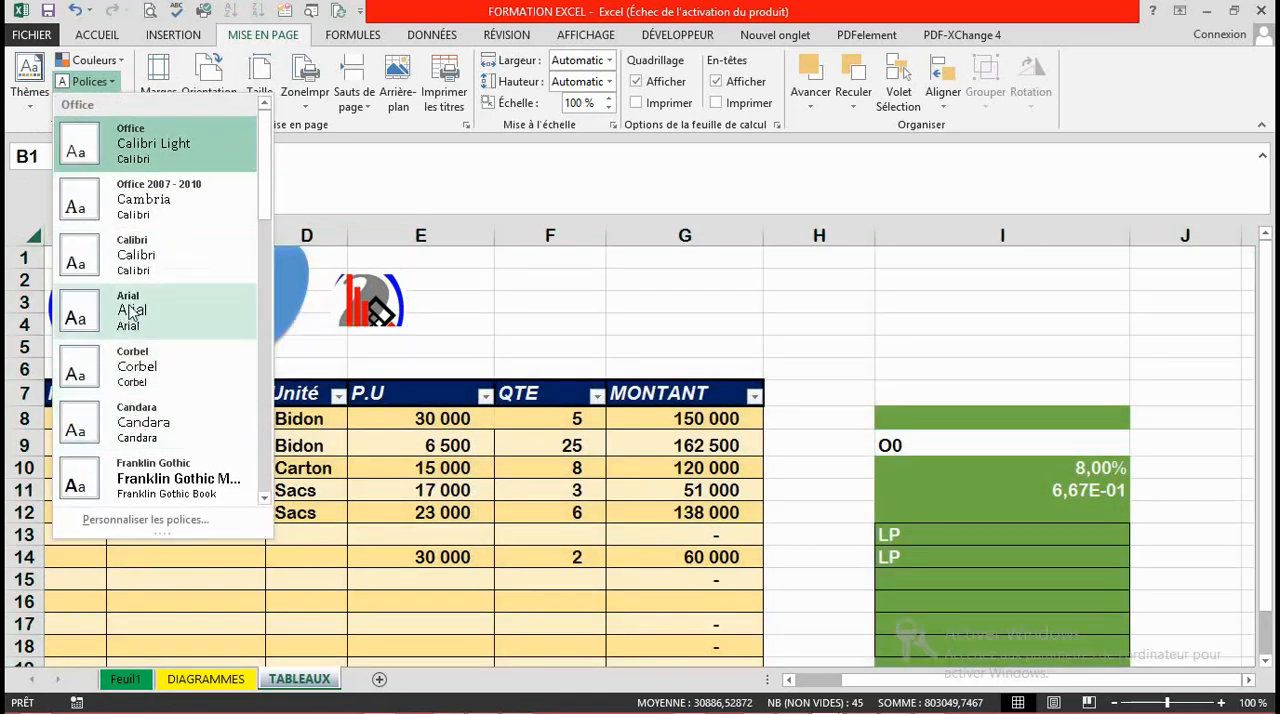
click(131, 313)
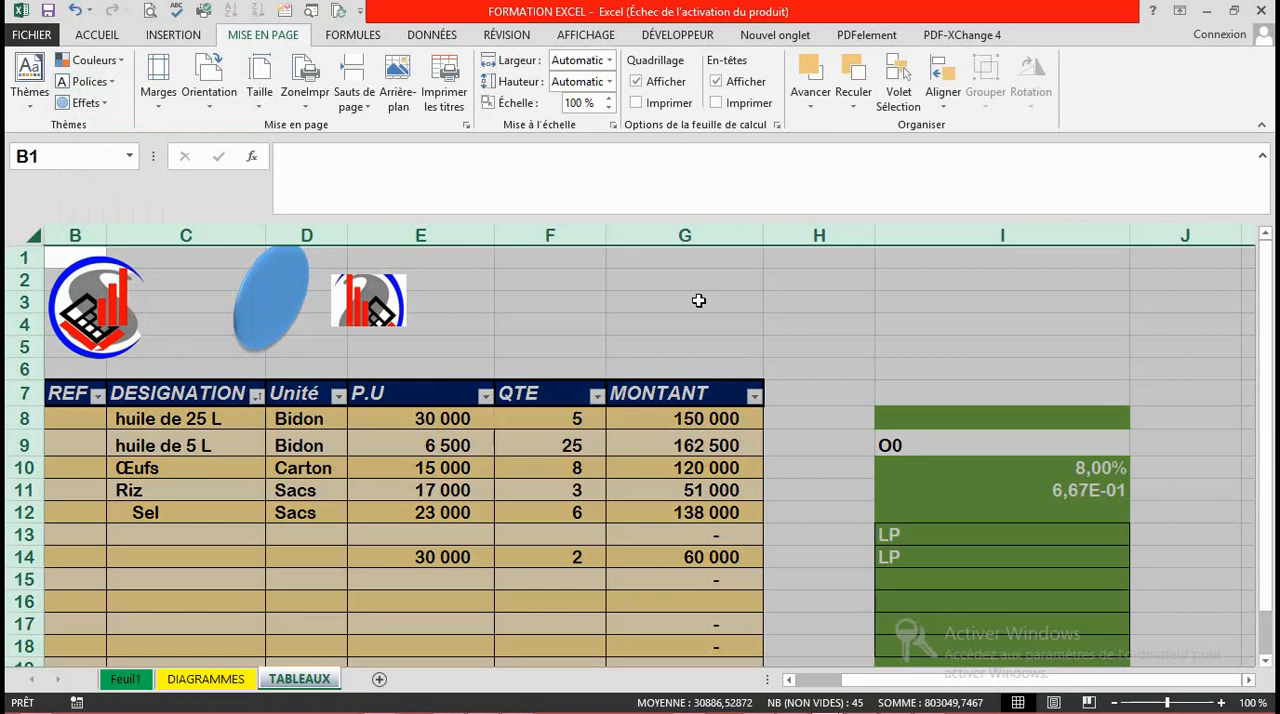
Step: Enter the sample text UIYIOUYT in cell G3
click(713, 291)
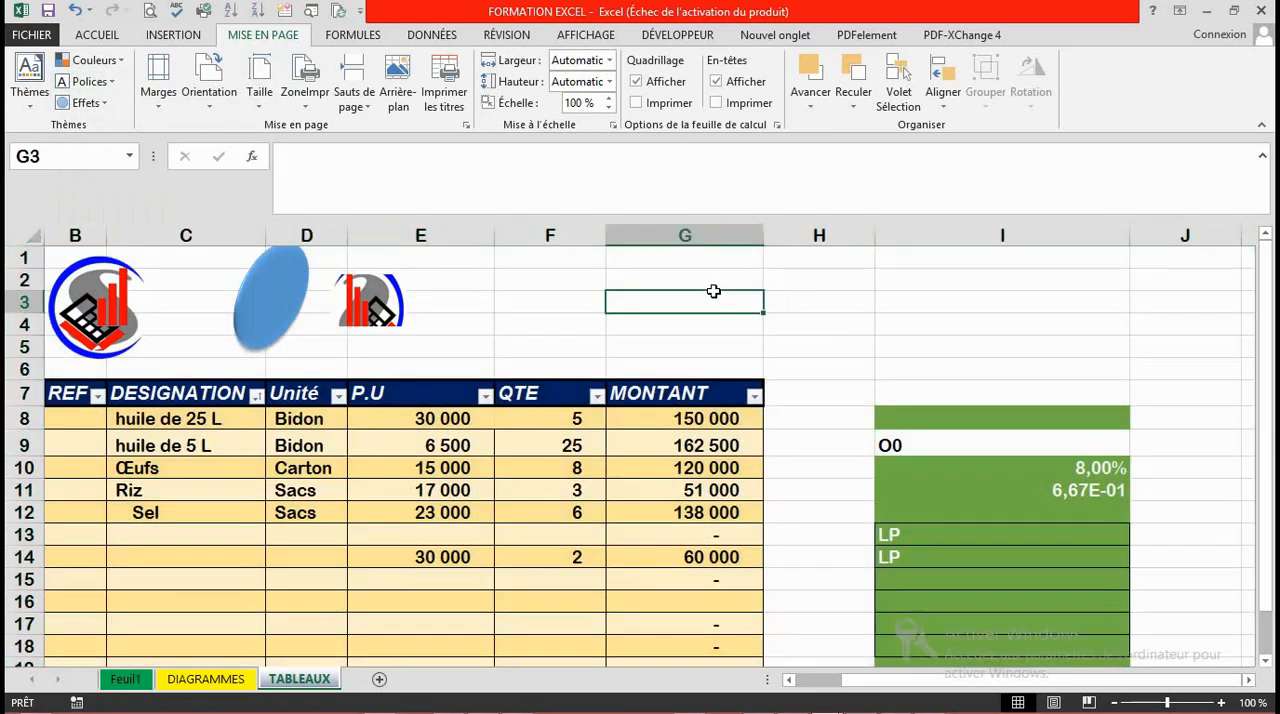
text(UIYIOUYT)
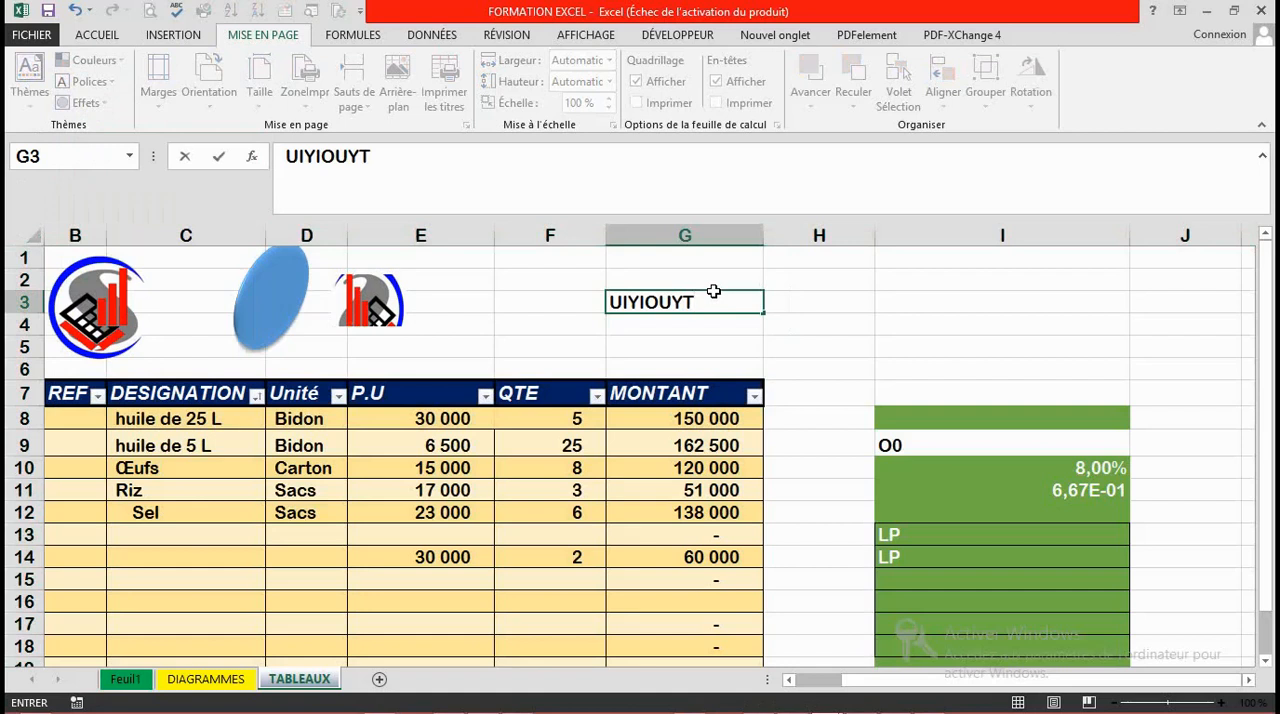
key(ctrl+Return)
click(634, 344)
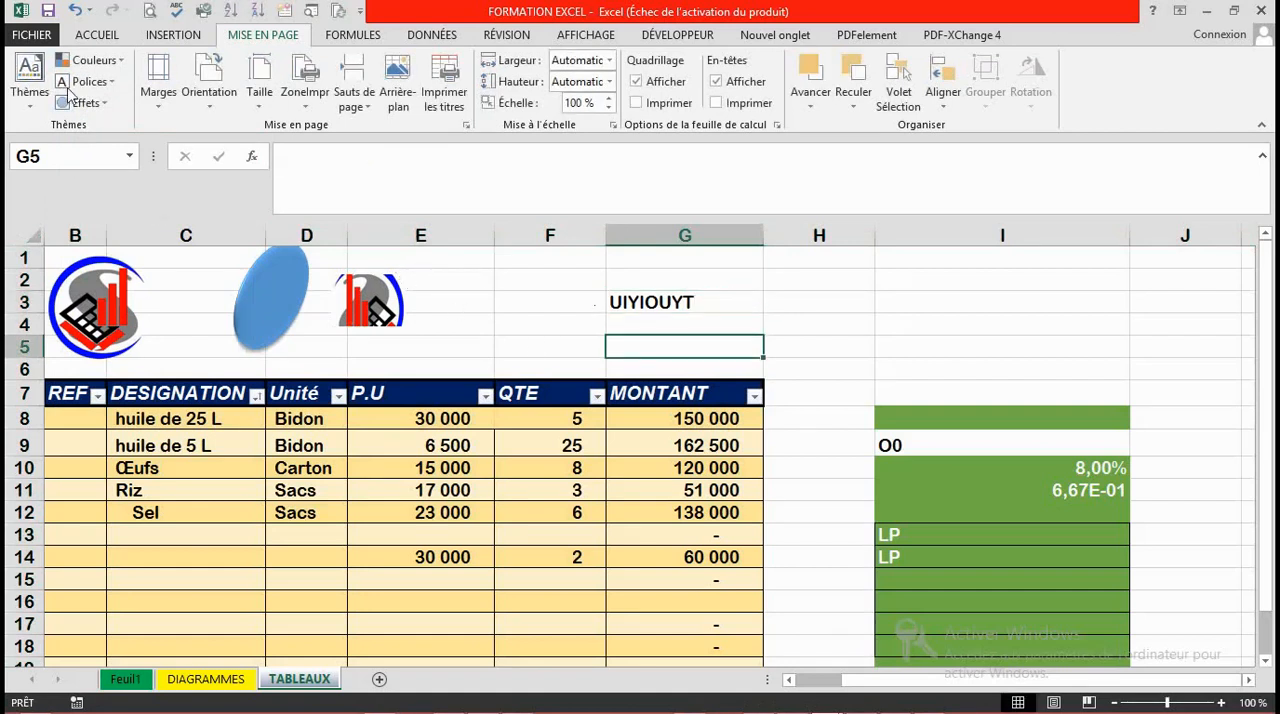
Step: With cell G3 selected, try the Calibri theme font set and replace it with the Franklin Gothic set
click(617, 300)
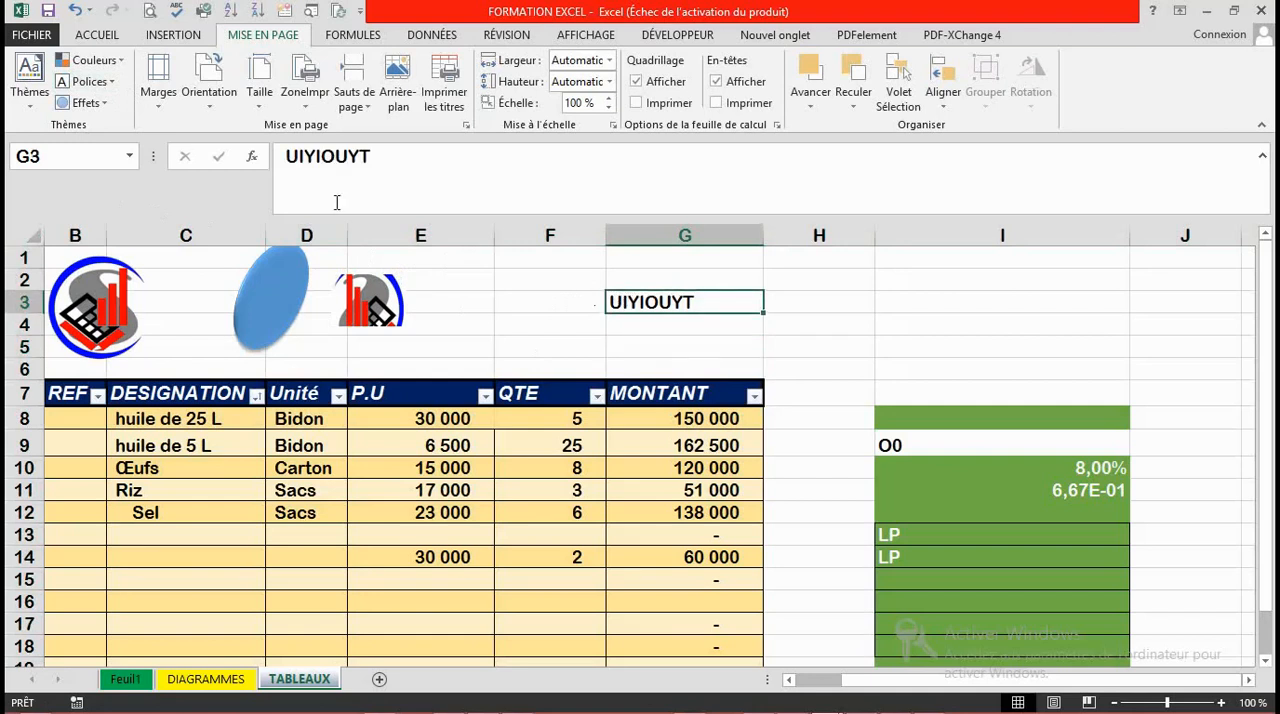
click(88, 81)
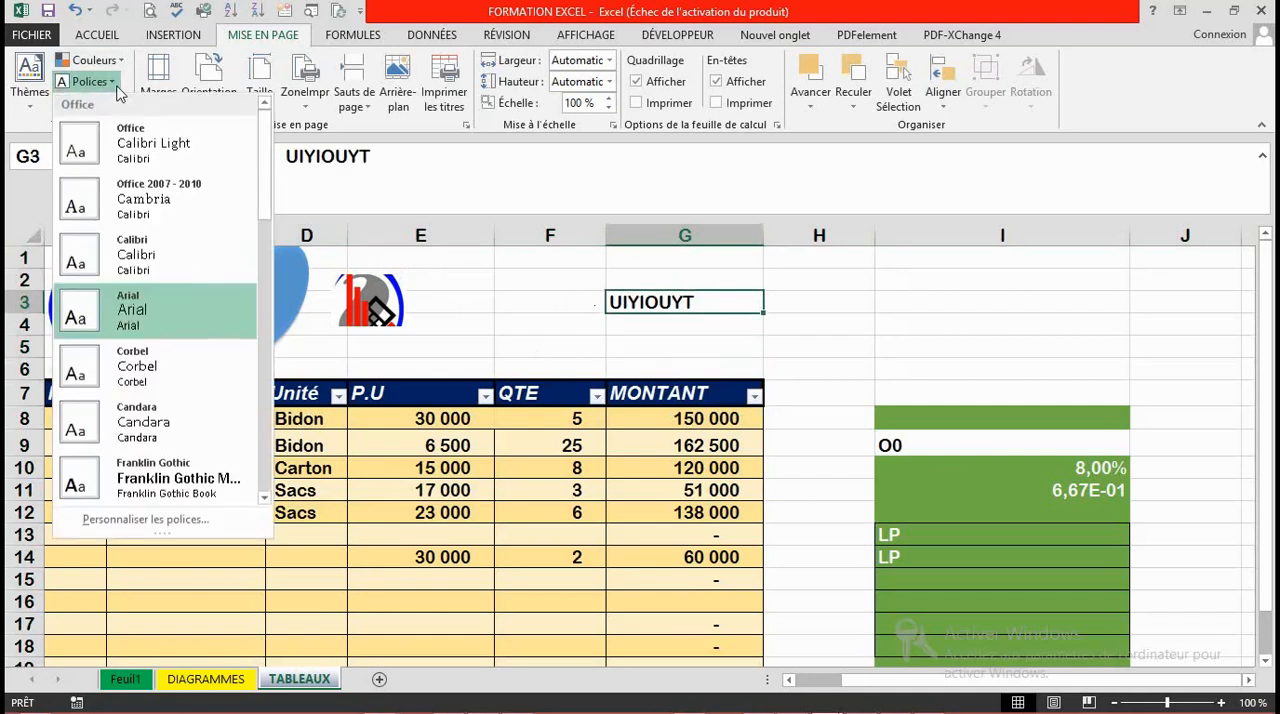
click(139, 258)
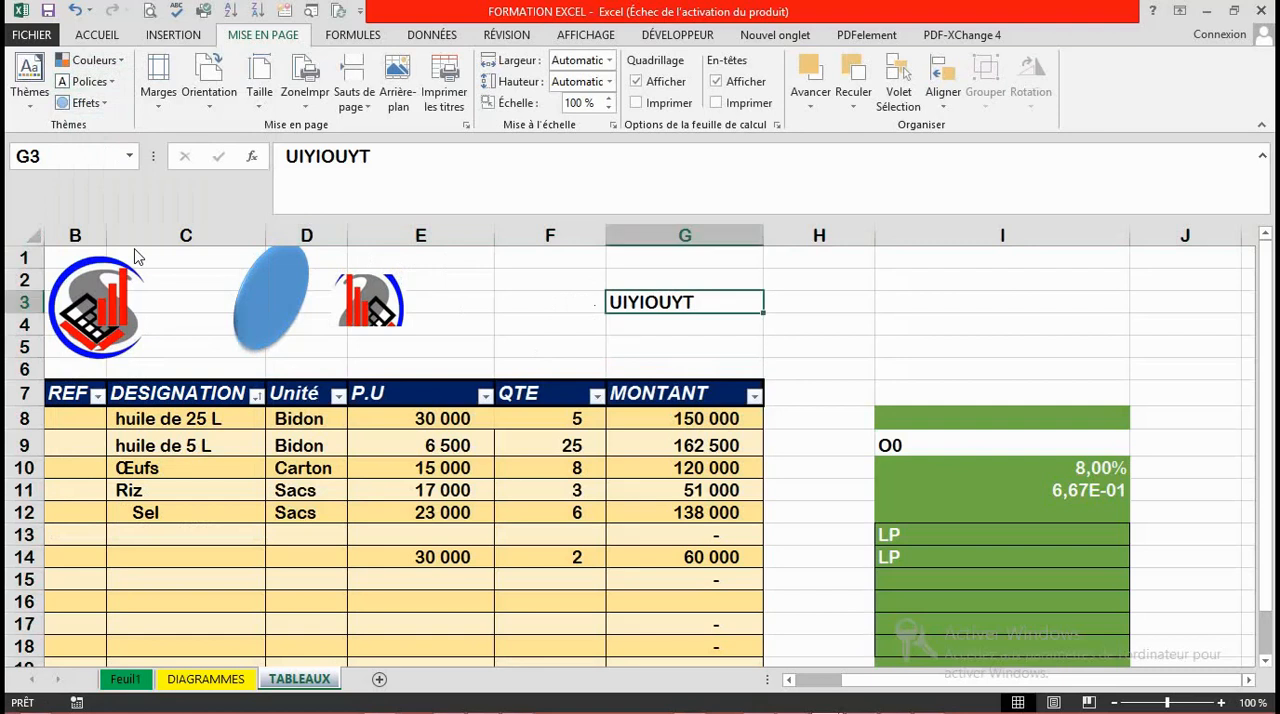
click(113, 80)
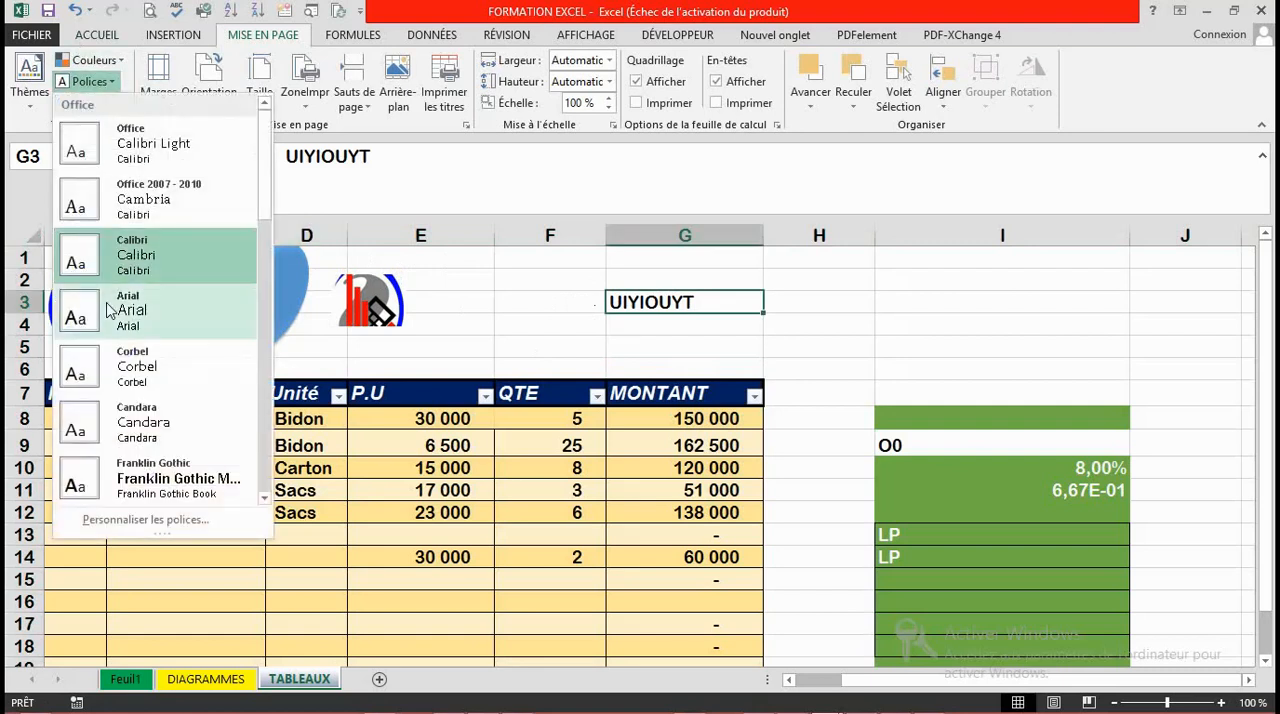
click(147, 484)
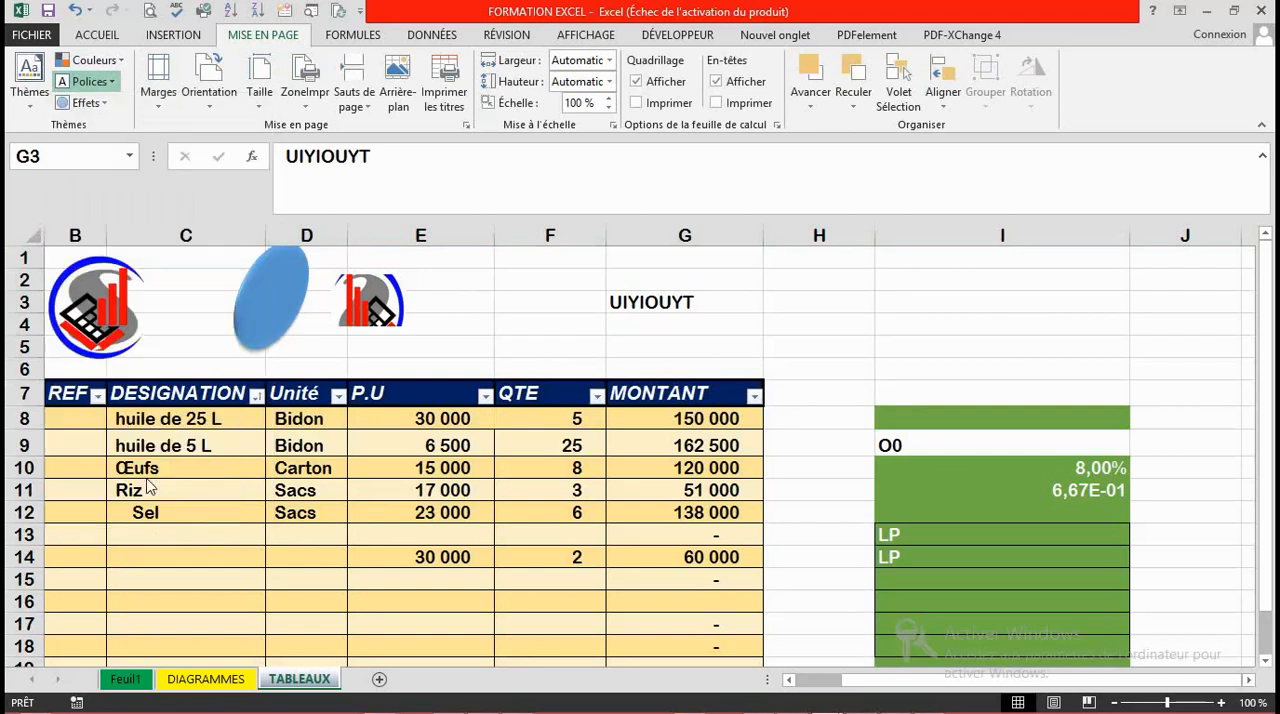
click(110, 107)
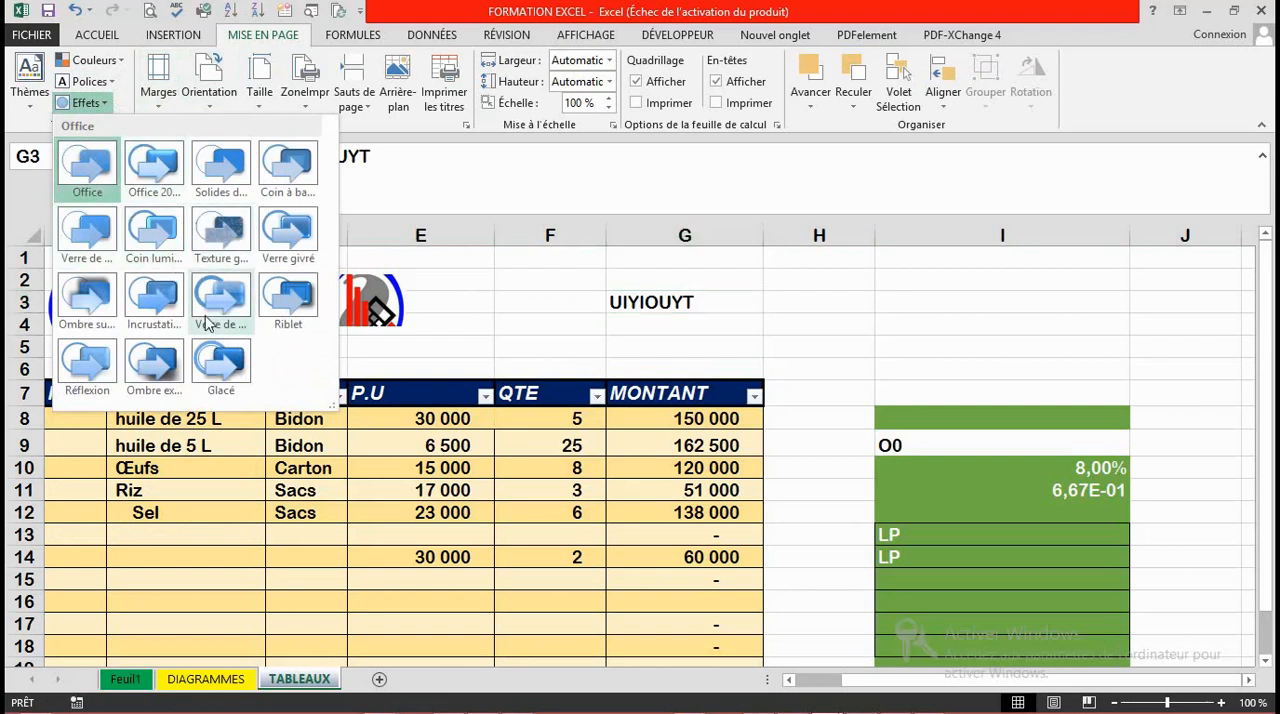
click(519, 303)
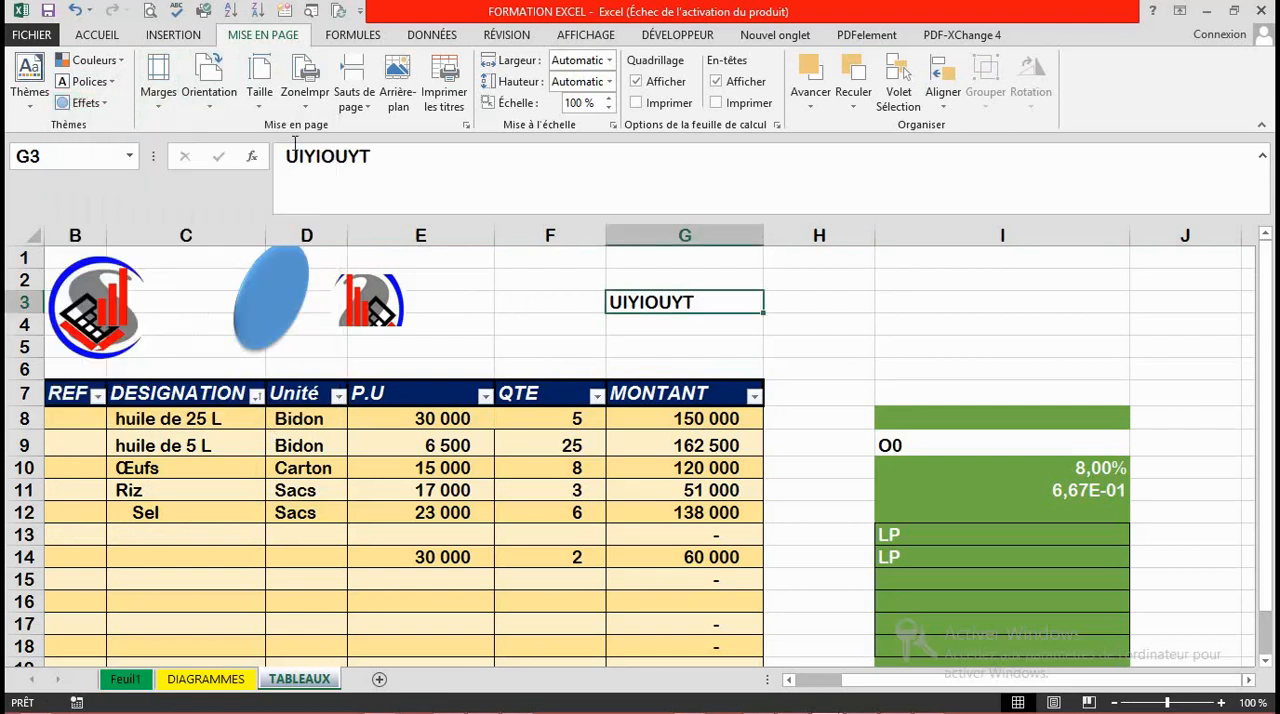
Step: Draw an ellipse about 2.33 cm high and 2.7 cm wide above the table, across columns E and F
click(98, 37)
click(173, 35)
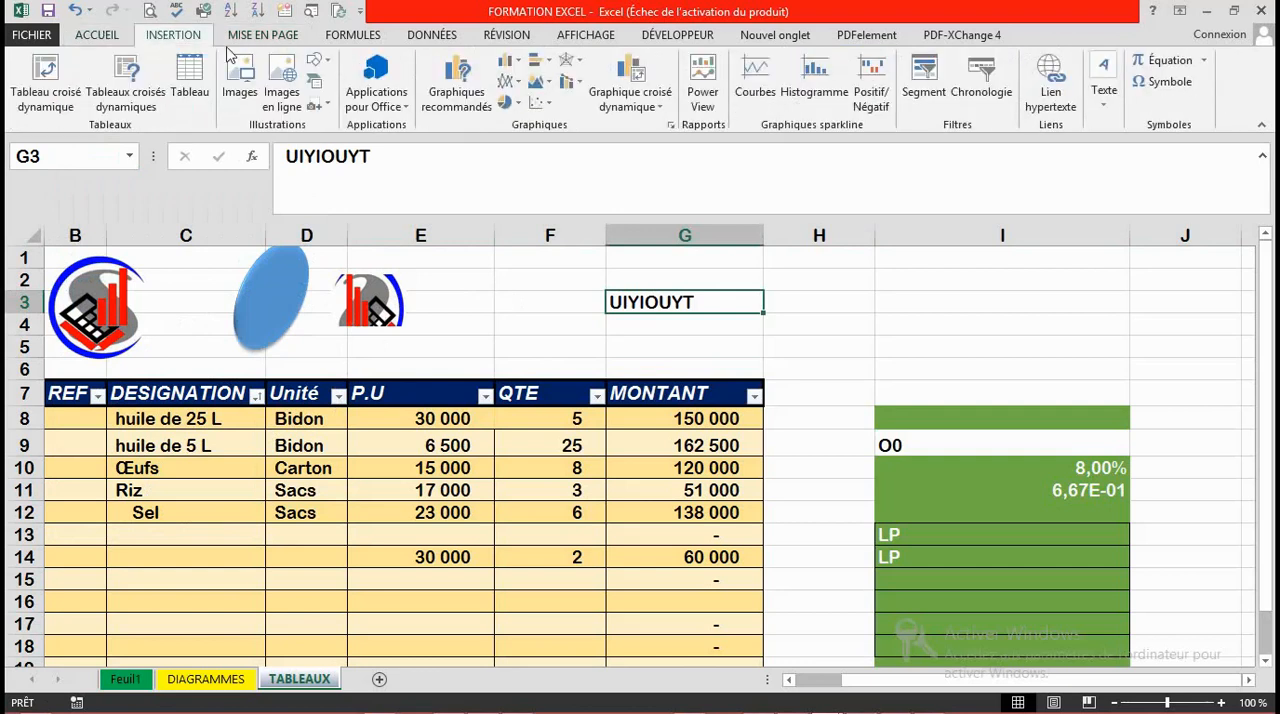
click(316, 68)
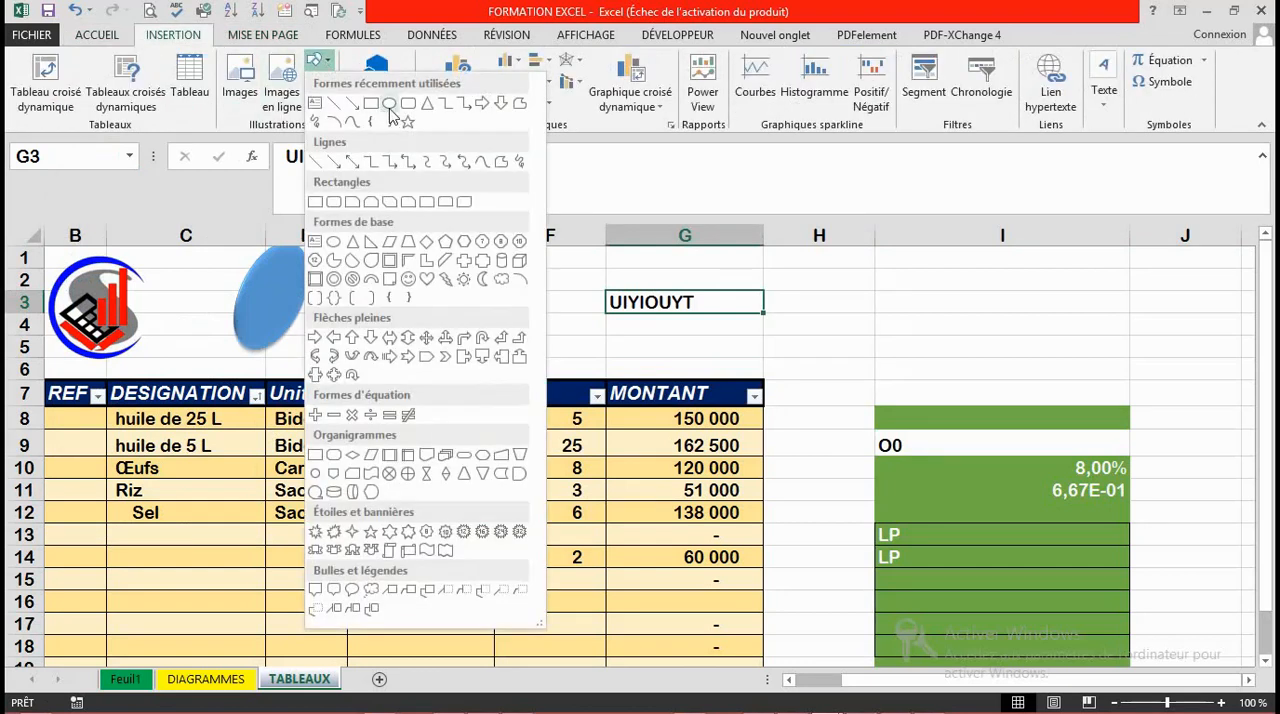
click(389, 104)
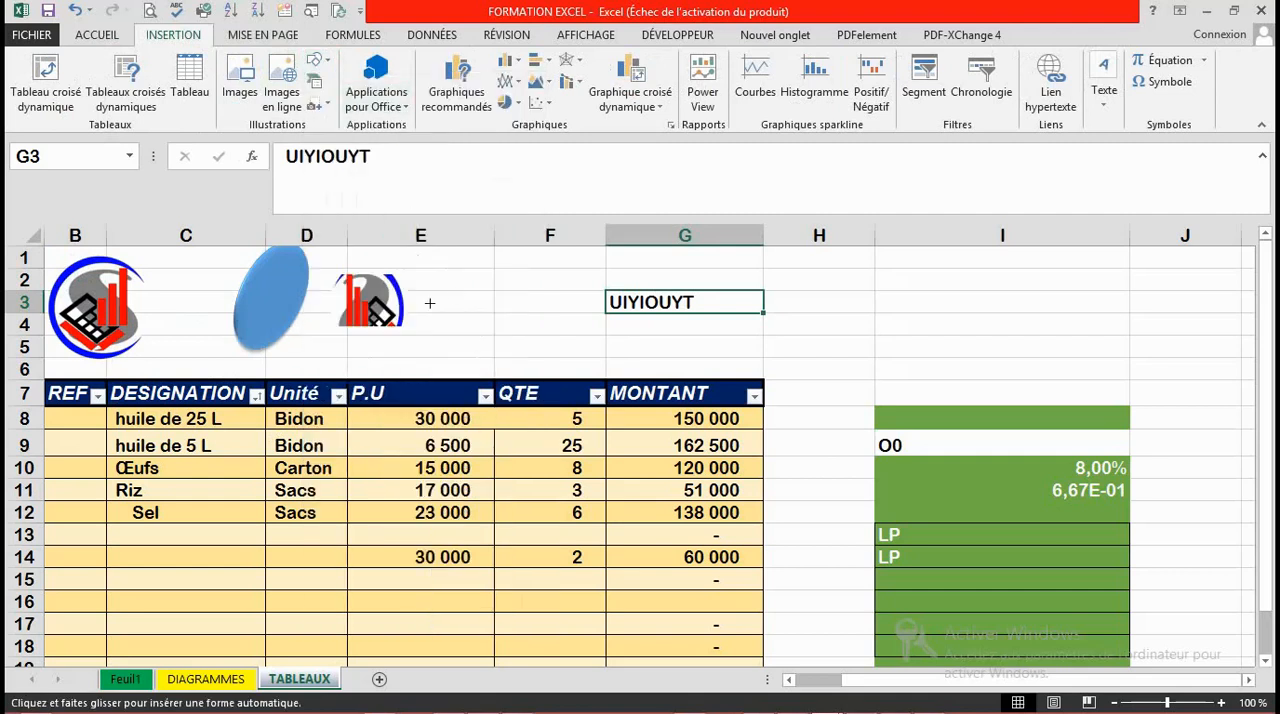
drag(458, 266, 555, 347)
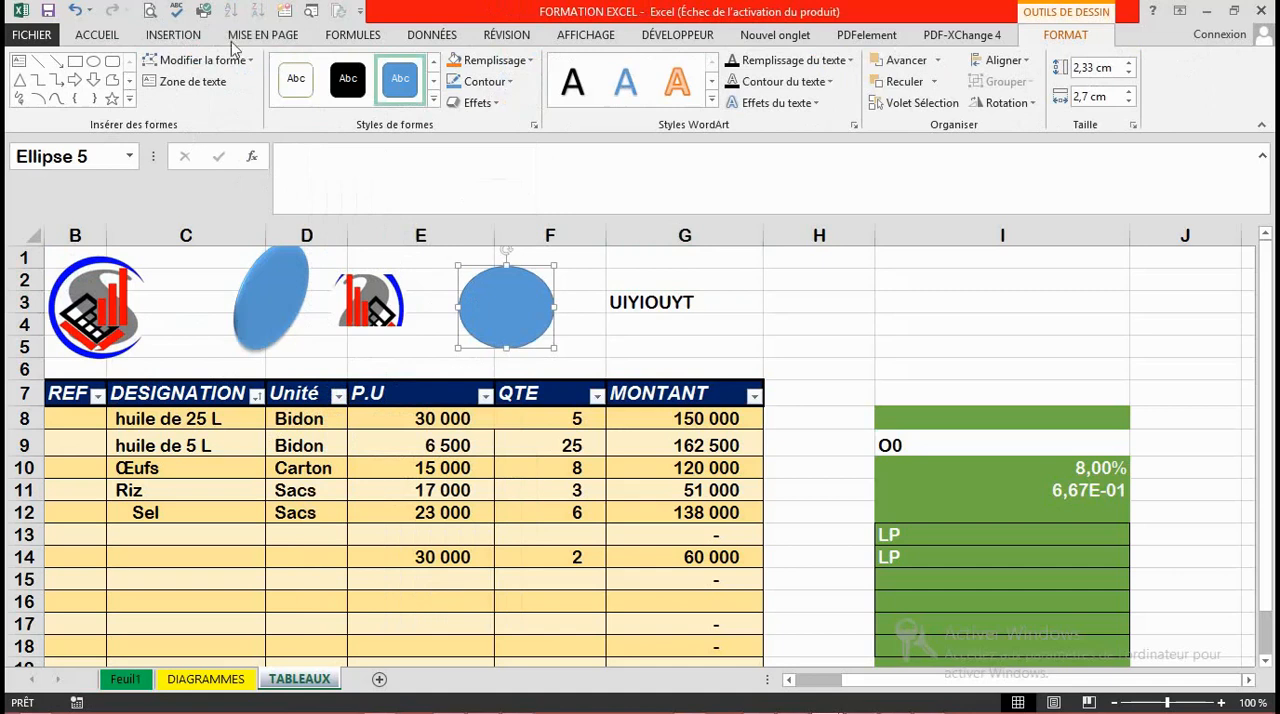
Step: Examine the available theme effects with the new ellipse selected
click(263, 37)
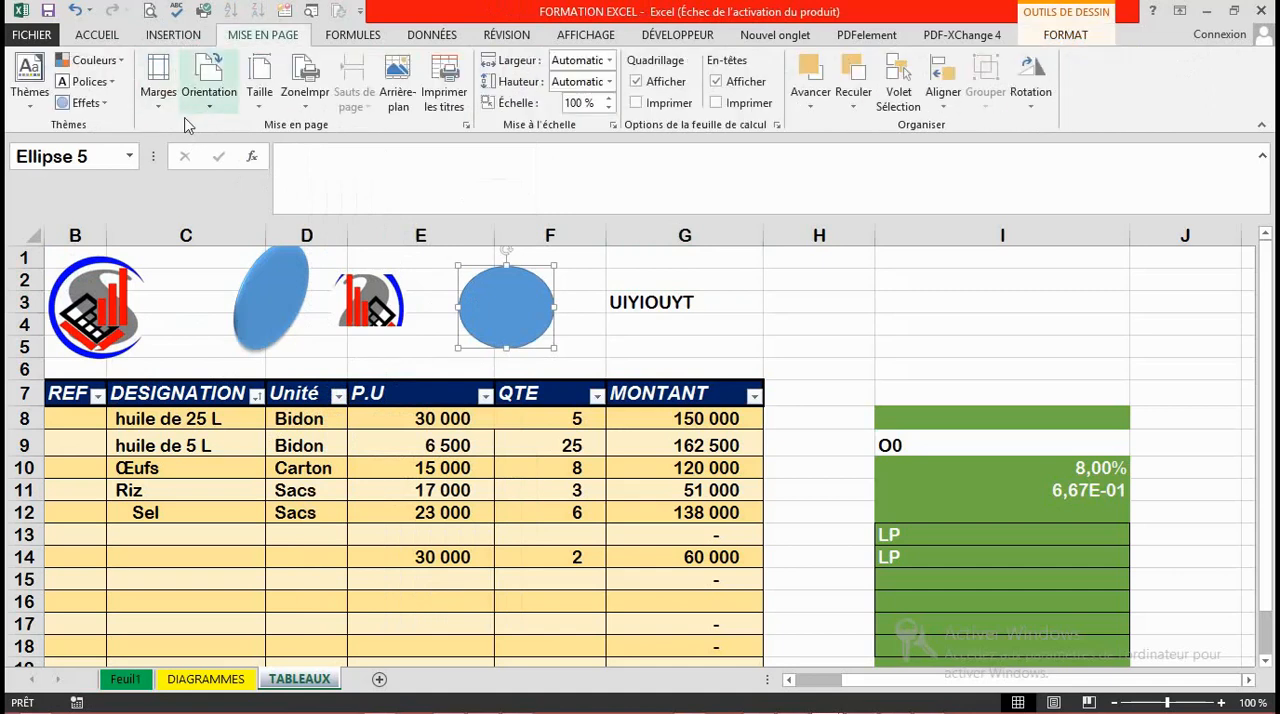
click(105, 103)
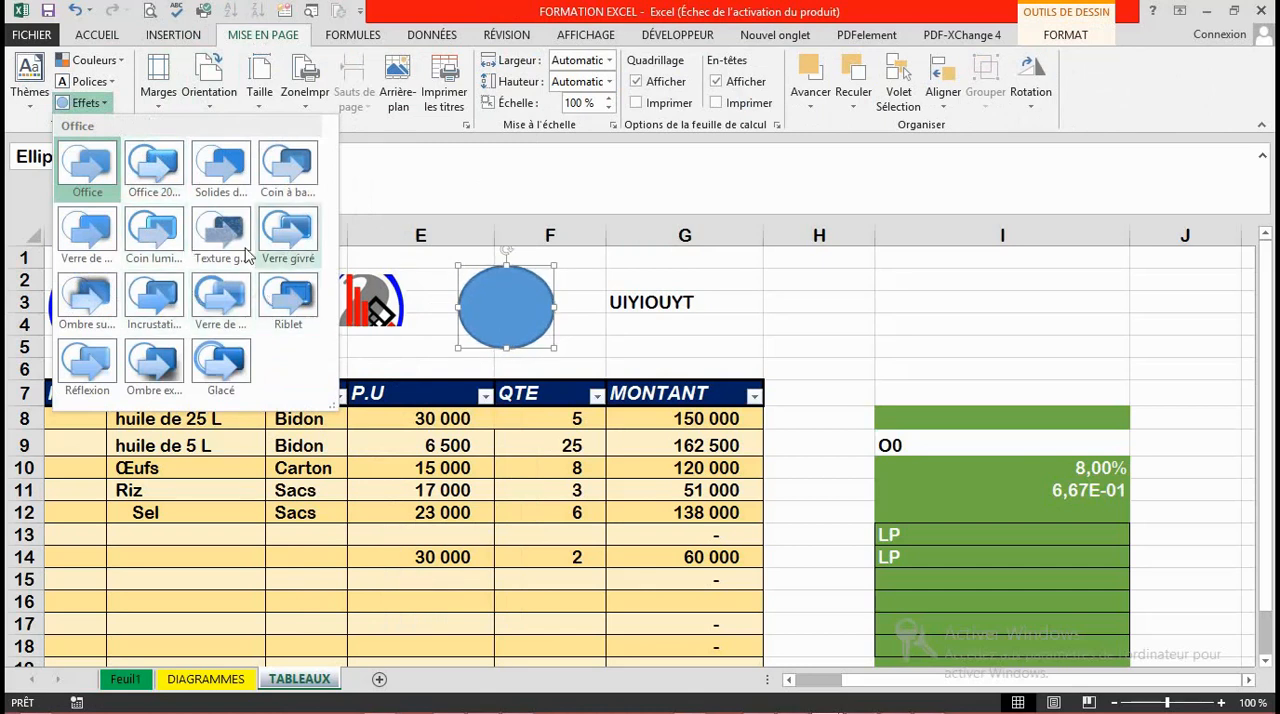
click(775, 308)
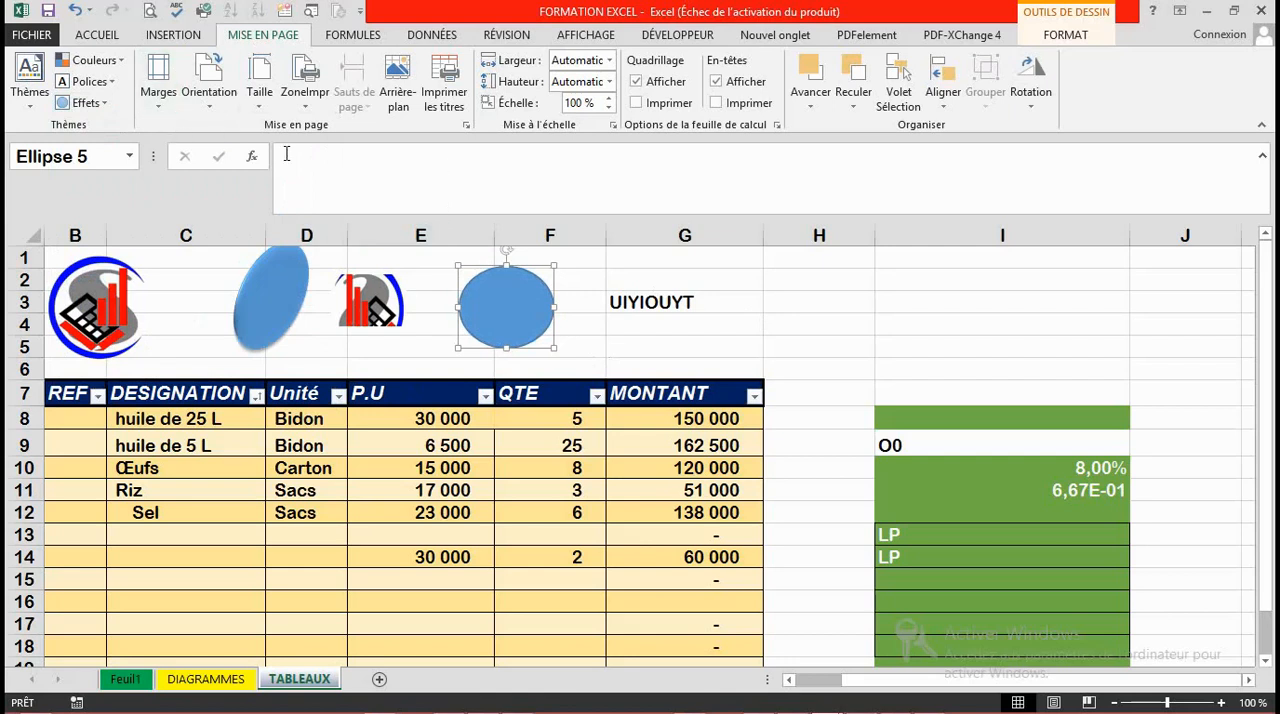
Step: Apply the last custom page margins: top and bottom 1.91 cm, left 1.96 cm, right 1.27 cm, header 0.91 cm, footer 0.76 cm
click(166, 110)
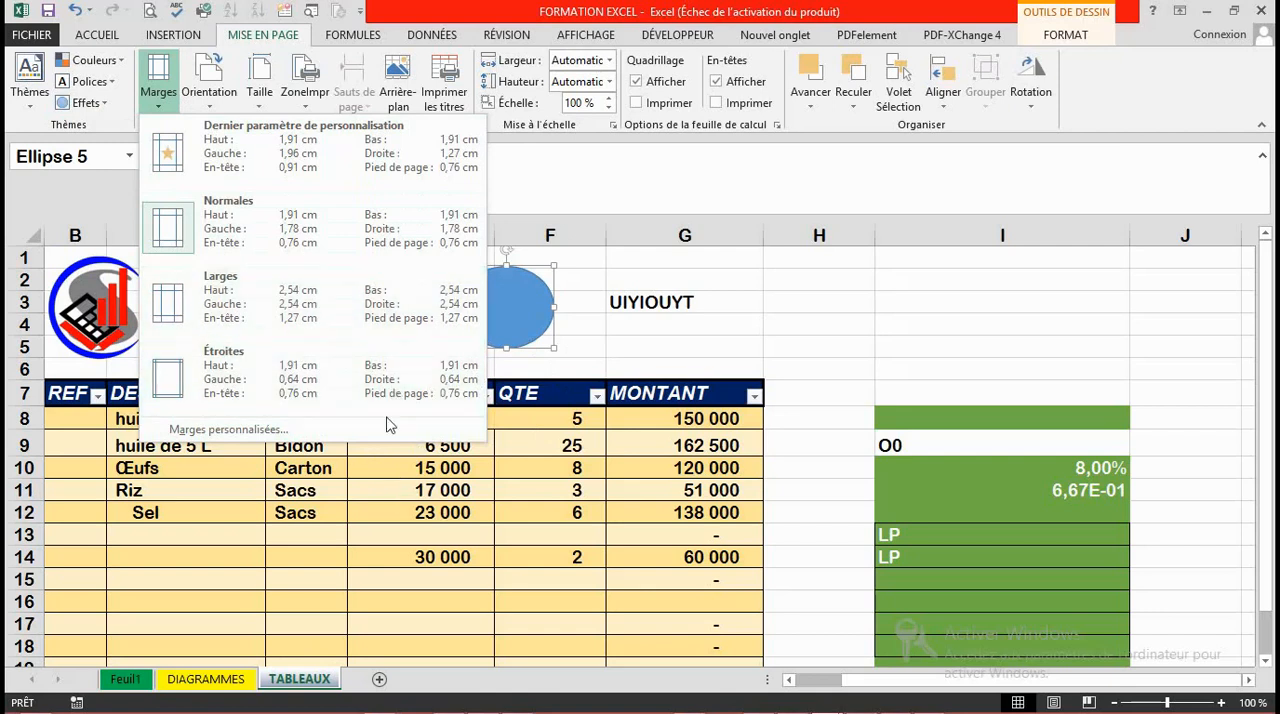
click(222, 152)
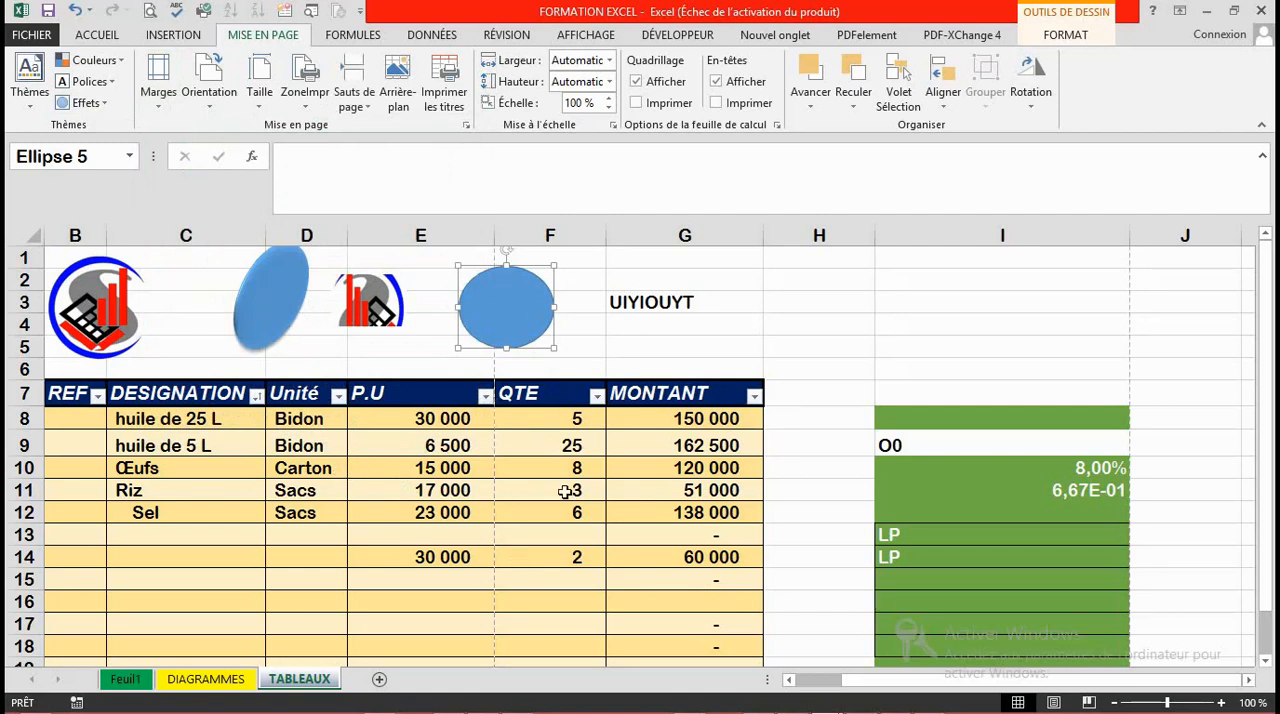
Step: Review the sheet's custom margin and page-centring settings and accept them as they are
click(158, 92)
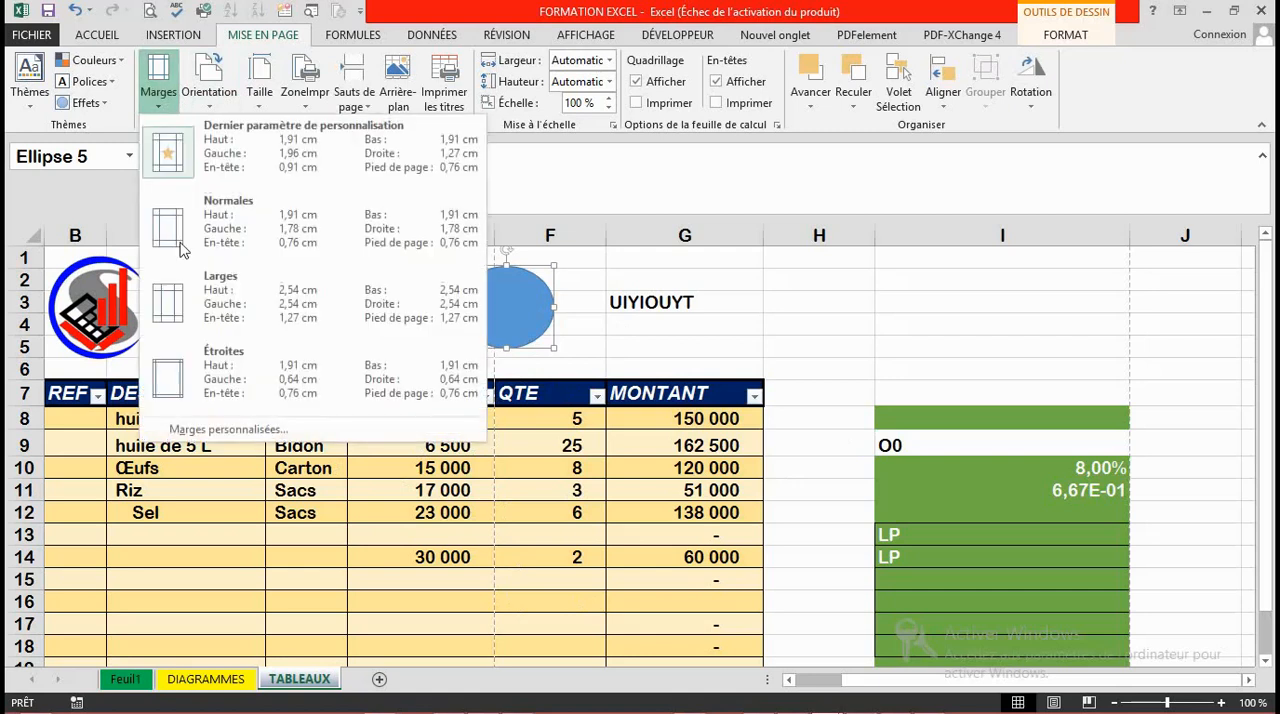
click(228, 436)
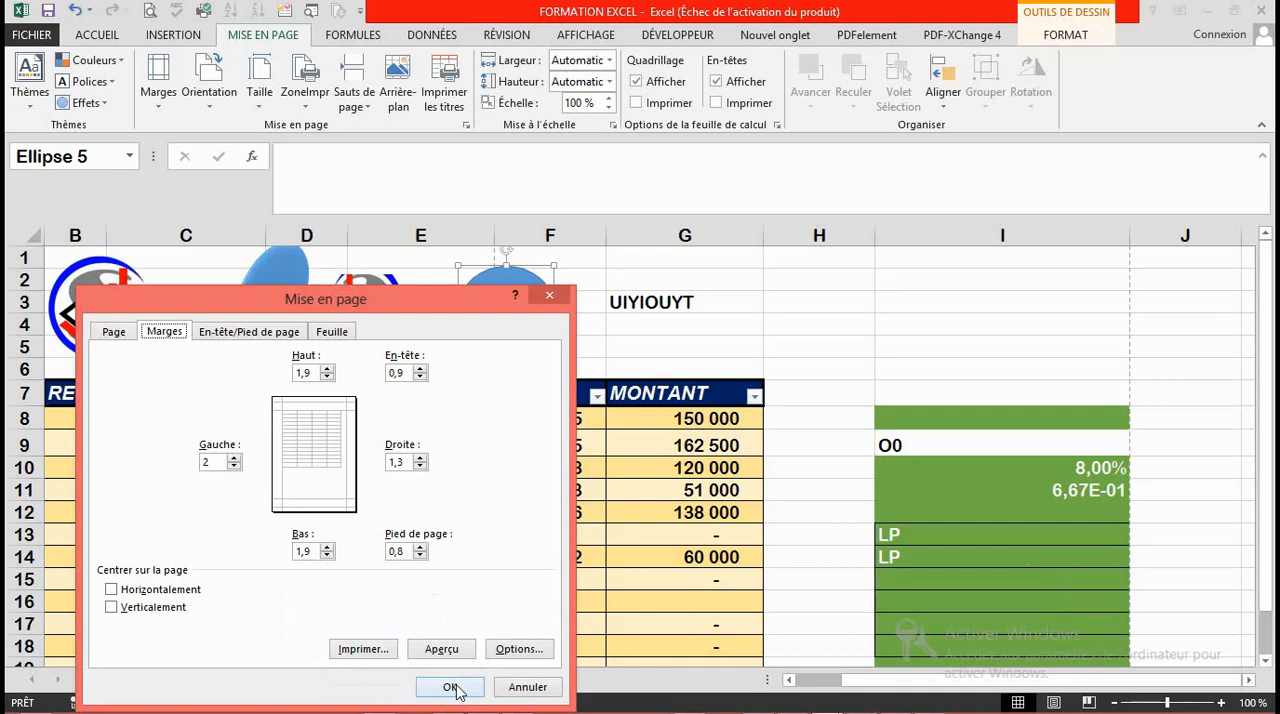
click(449, 694)
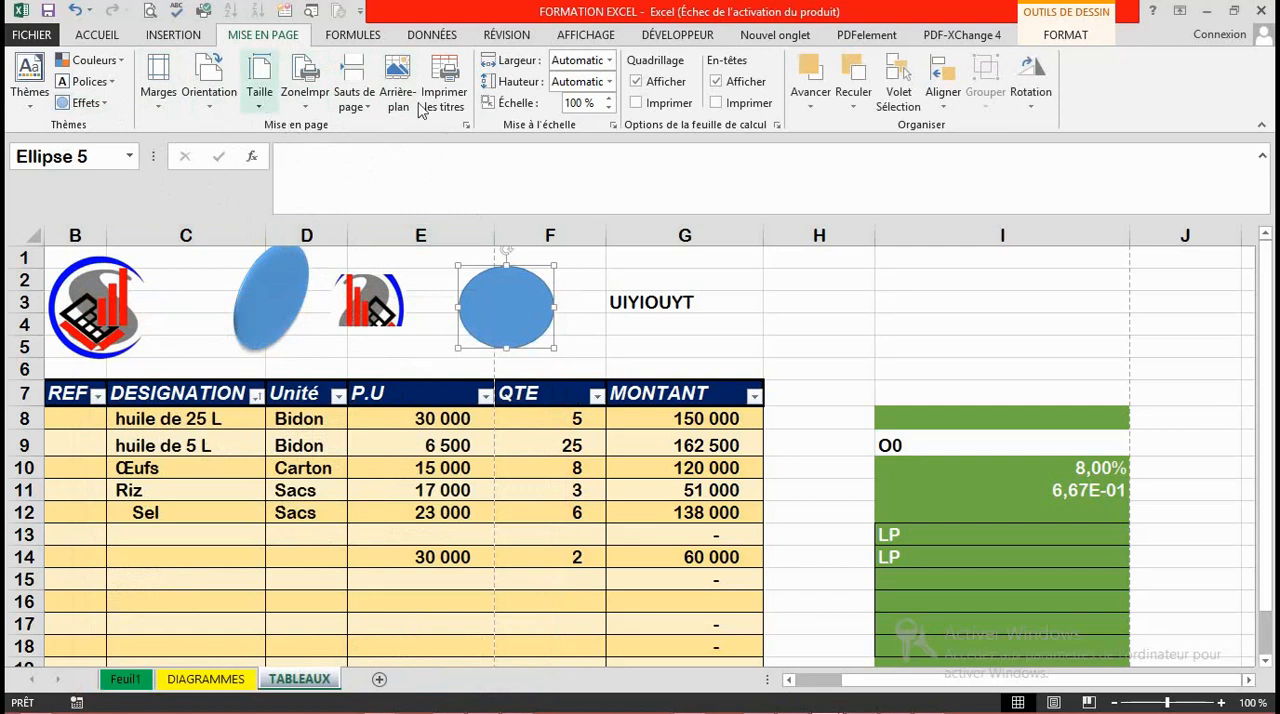
Step: Examine the available paper sizes, the print area options and the page break options
click(258, 110)
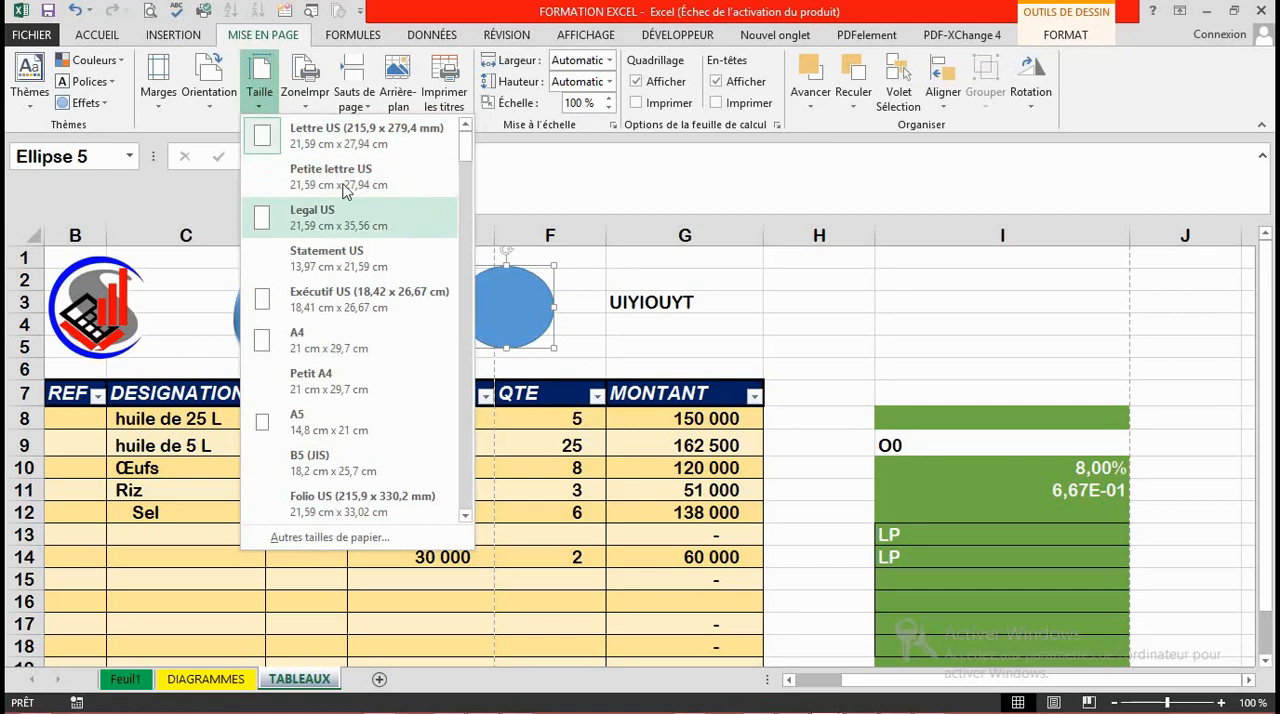
mouse_move(462, 150)
mouse_down()
mouse_move(470, 213)
mouse_move(458, 150)
mouse_up()
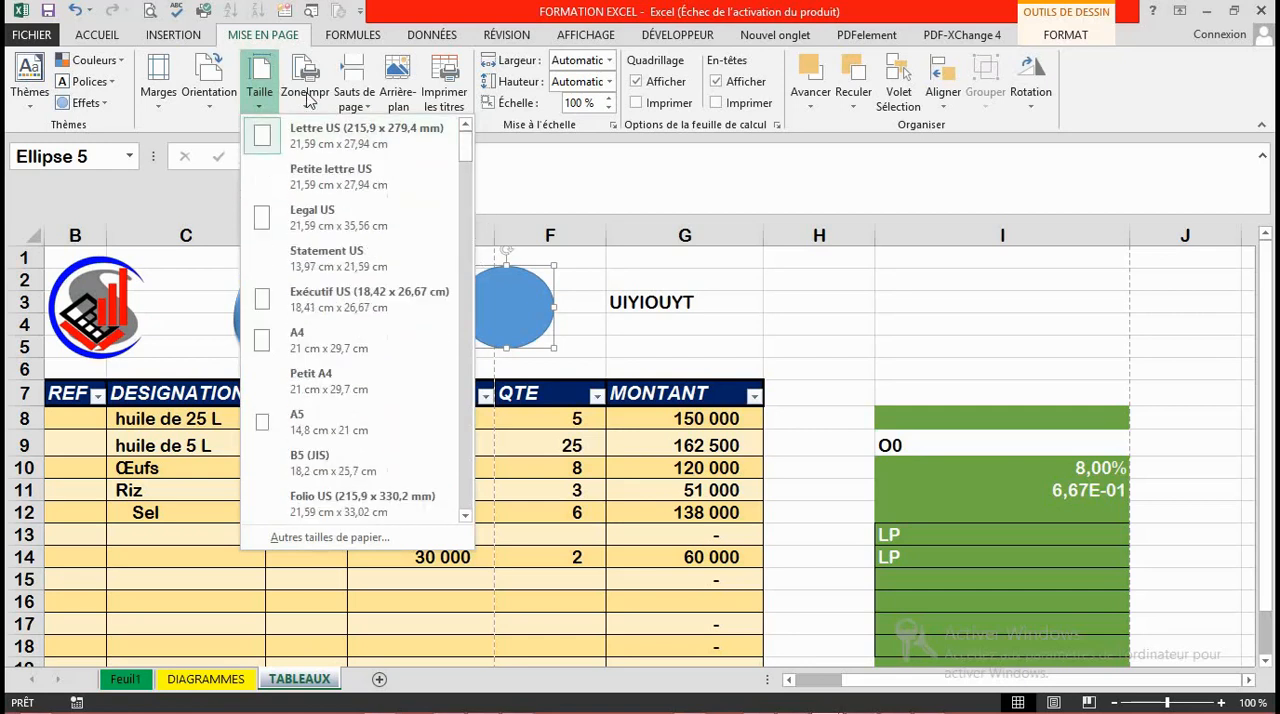
click(305, 110)
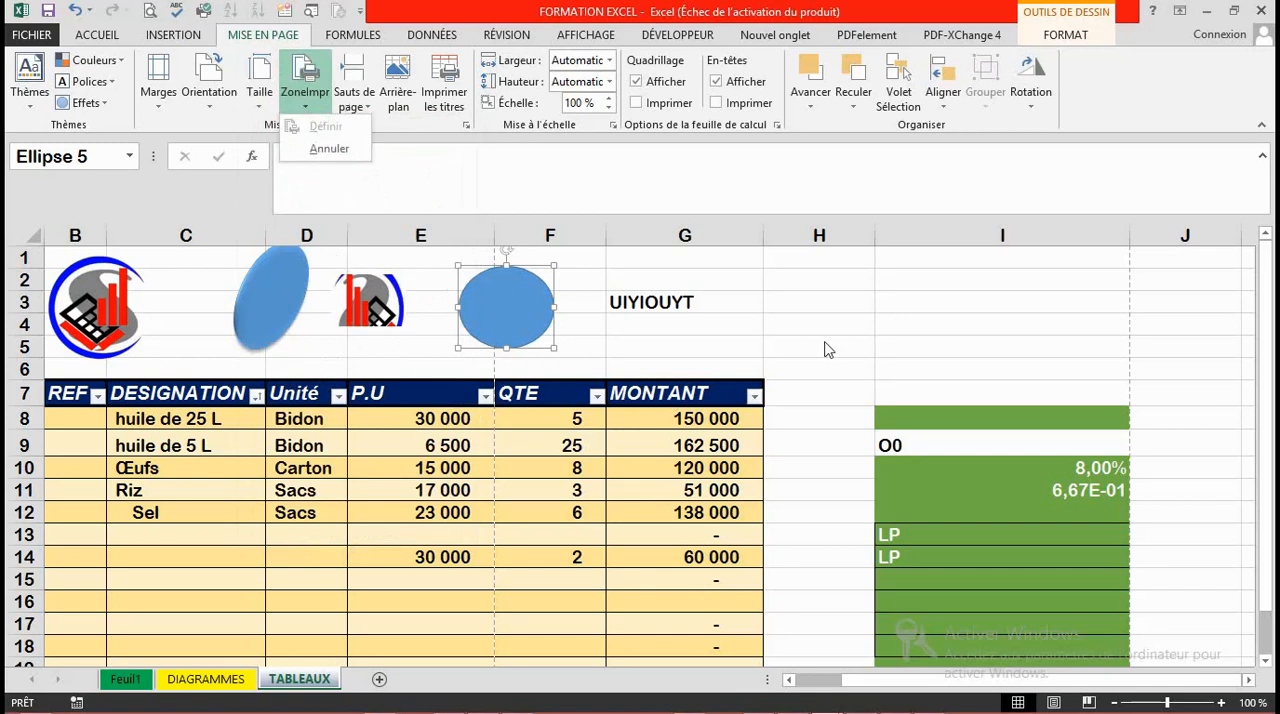
click(364, 107)
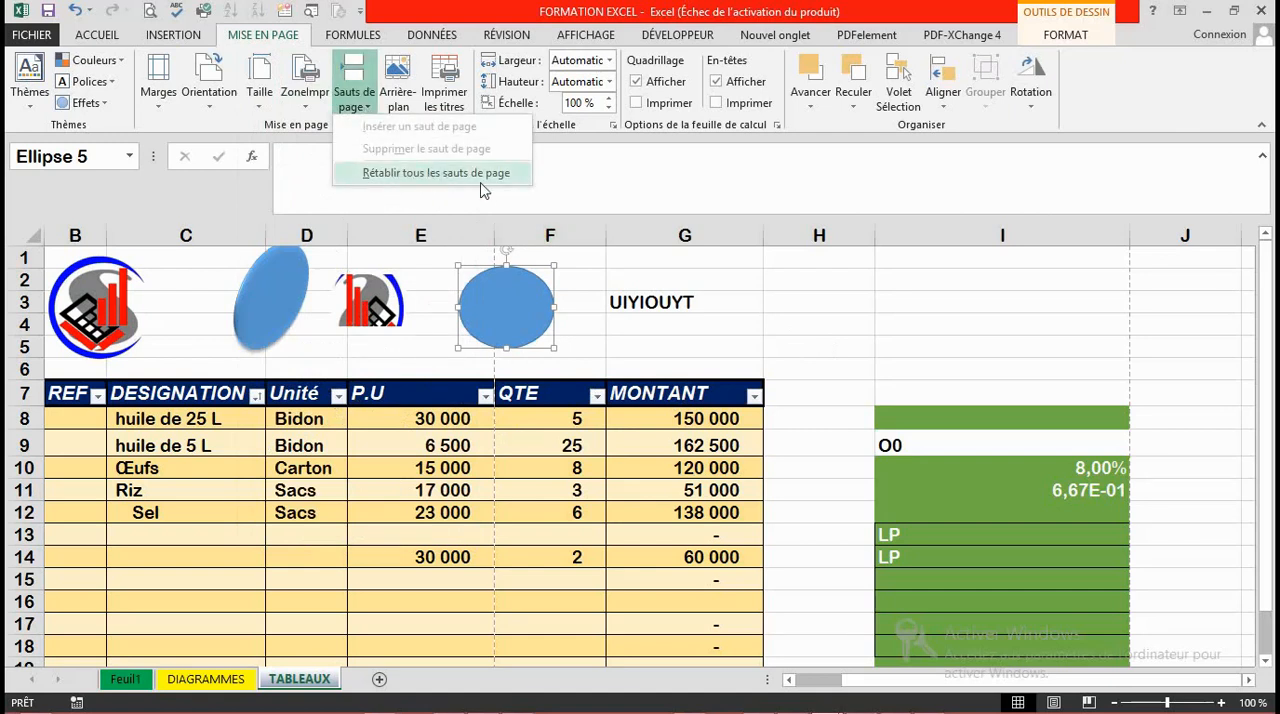
click(838, 444)
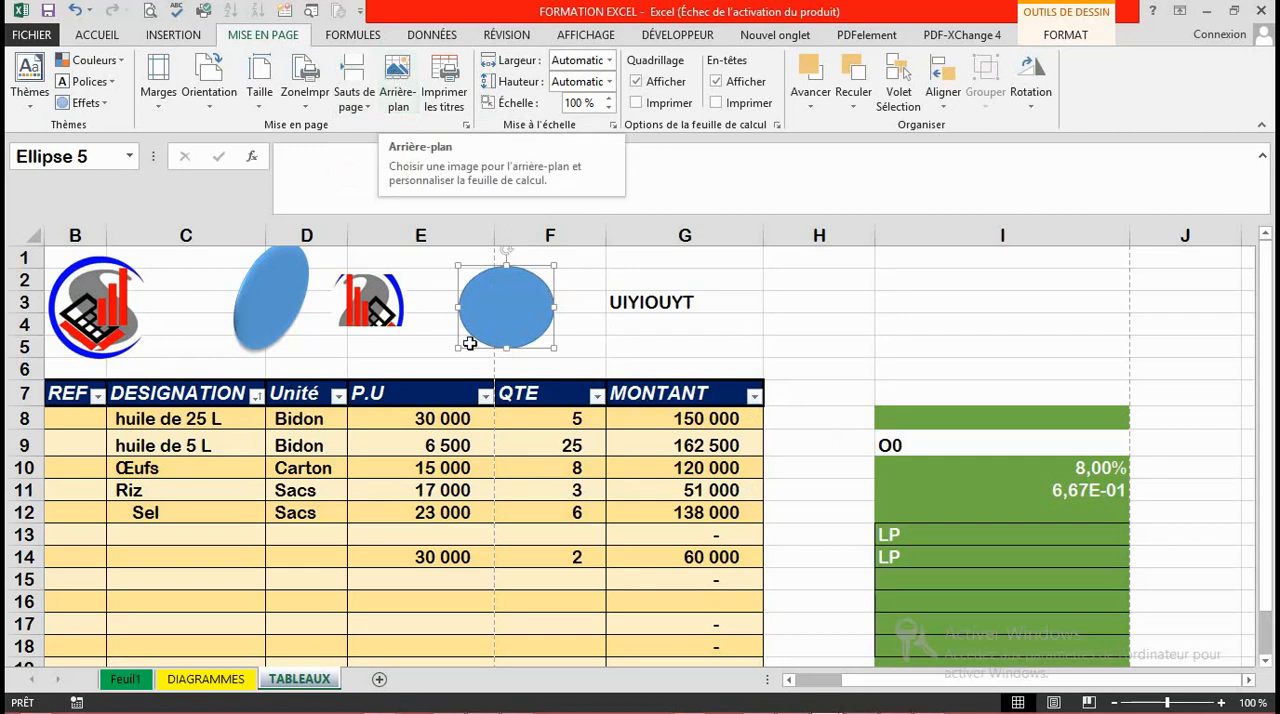
Step: Try the local image "SOTACOM logo PNG" as the sheet background, working offline, and remove the background again
click(407, 94)
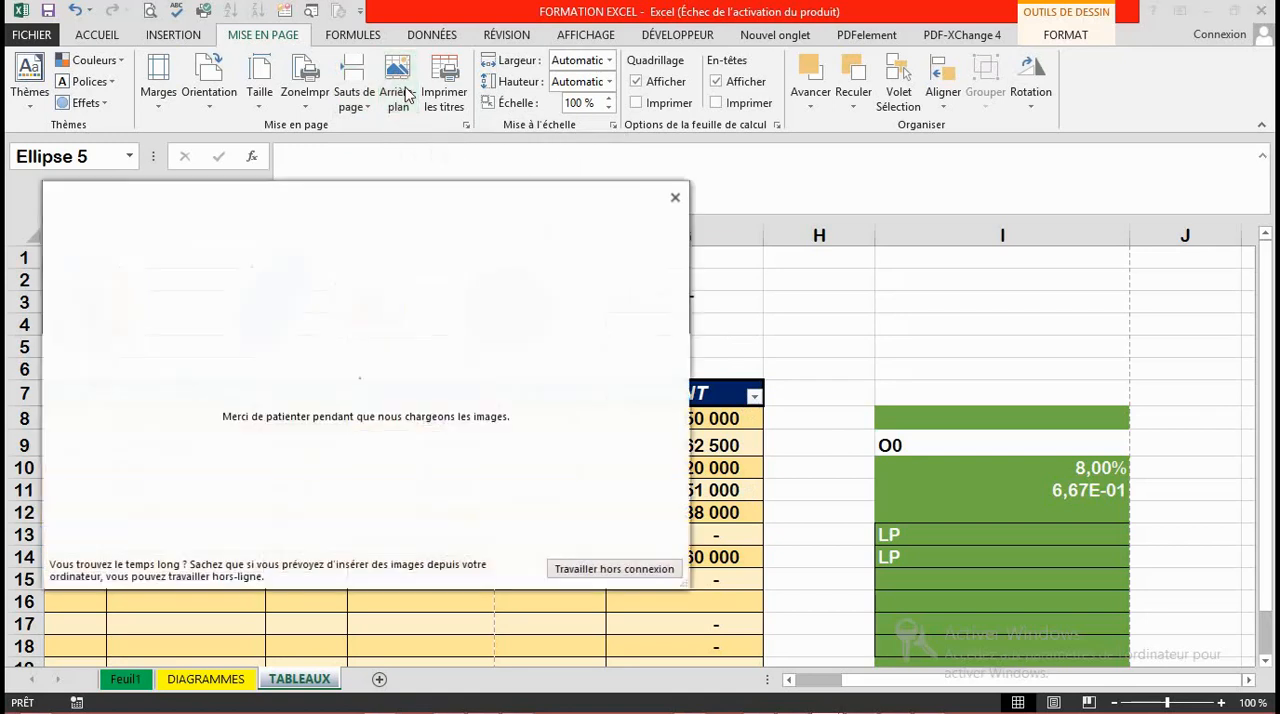
click(606, 569)
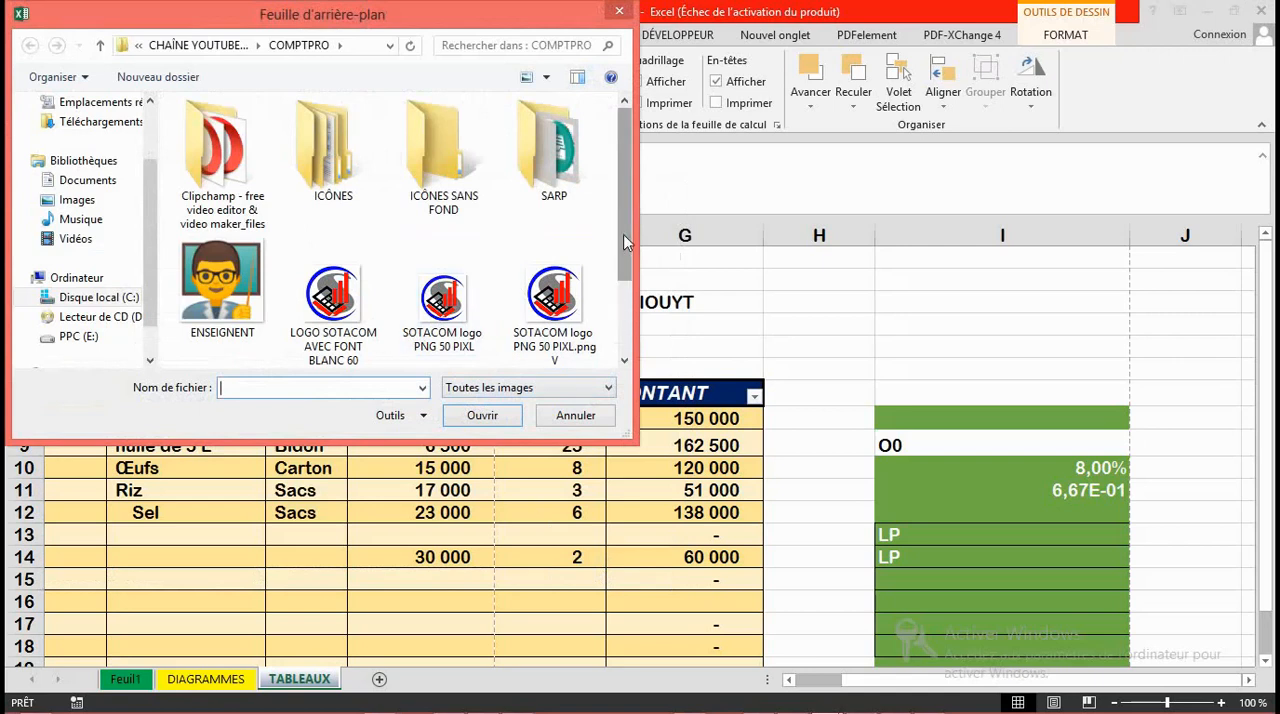
scroll(624, 242, down, 1)
click(247, 300)
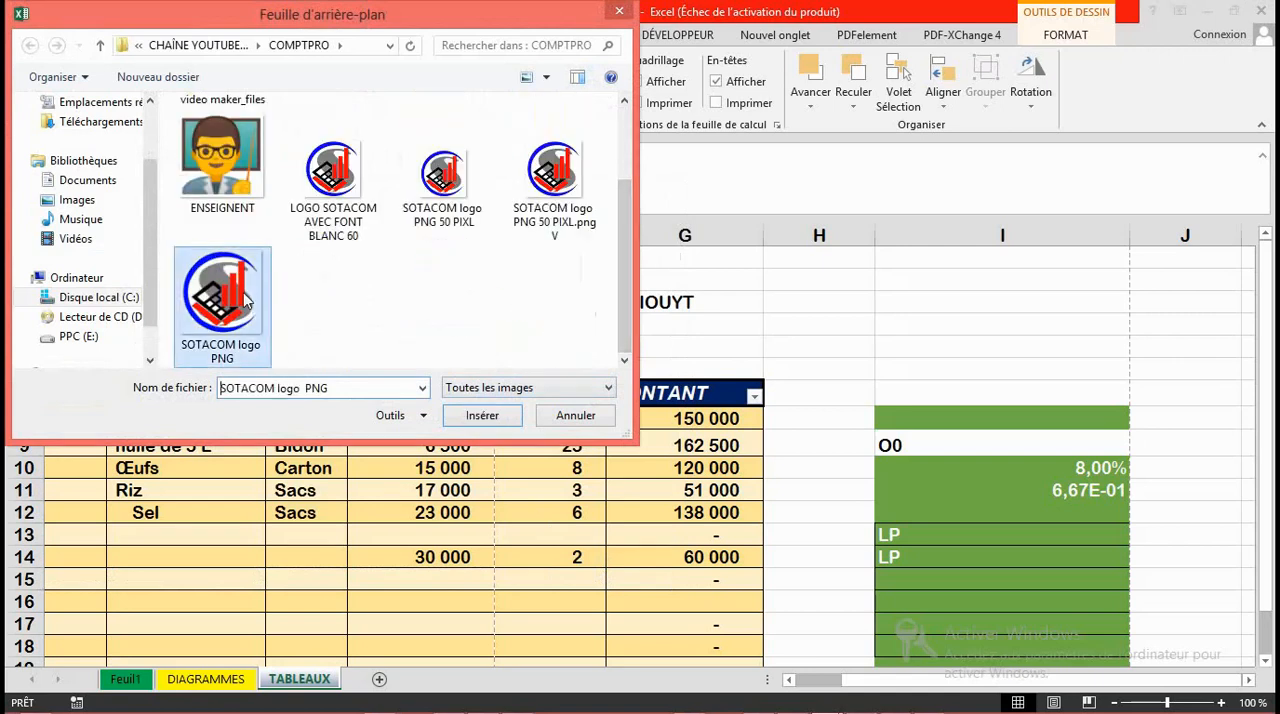
click(470, 416)
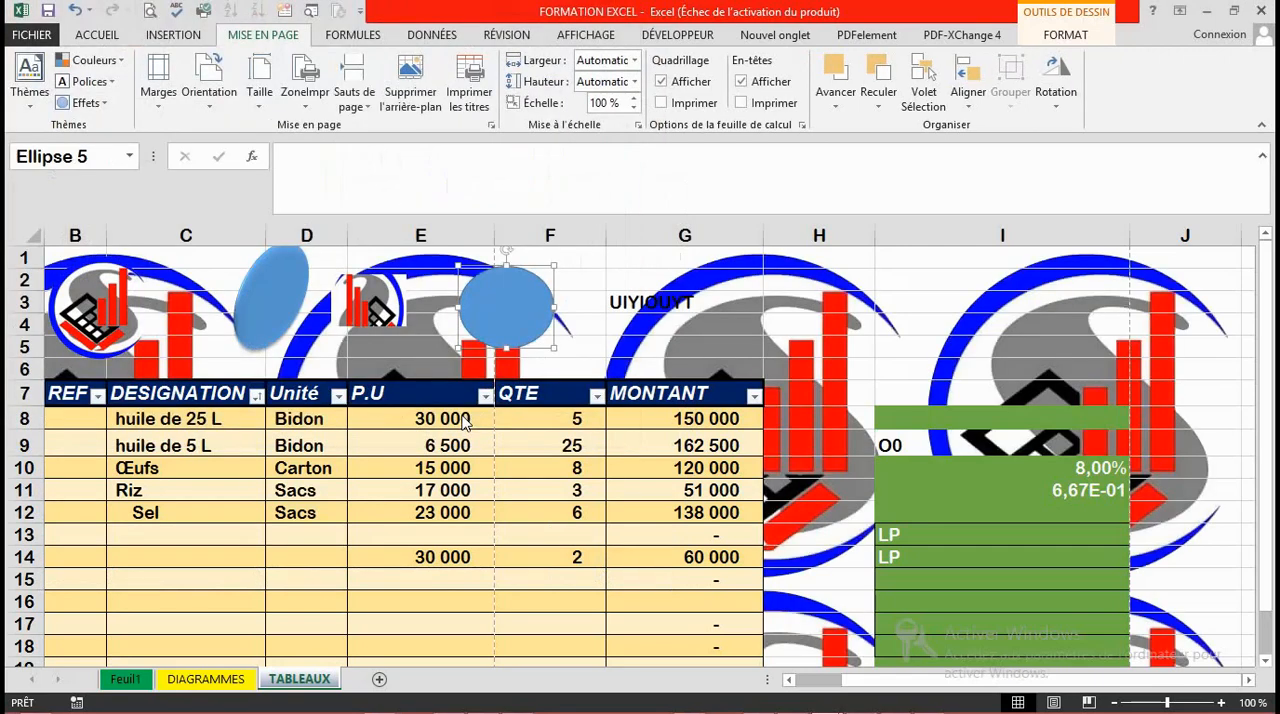
drag(1267, 430, 1235, 434)
click(410, 78)
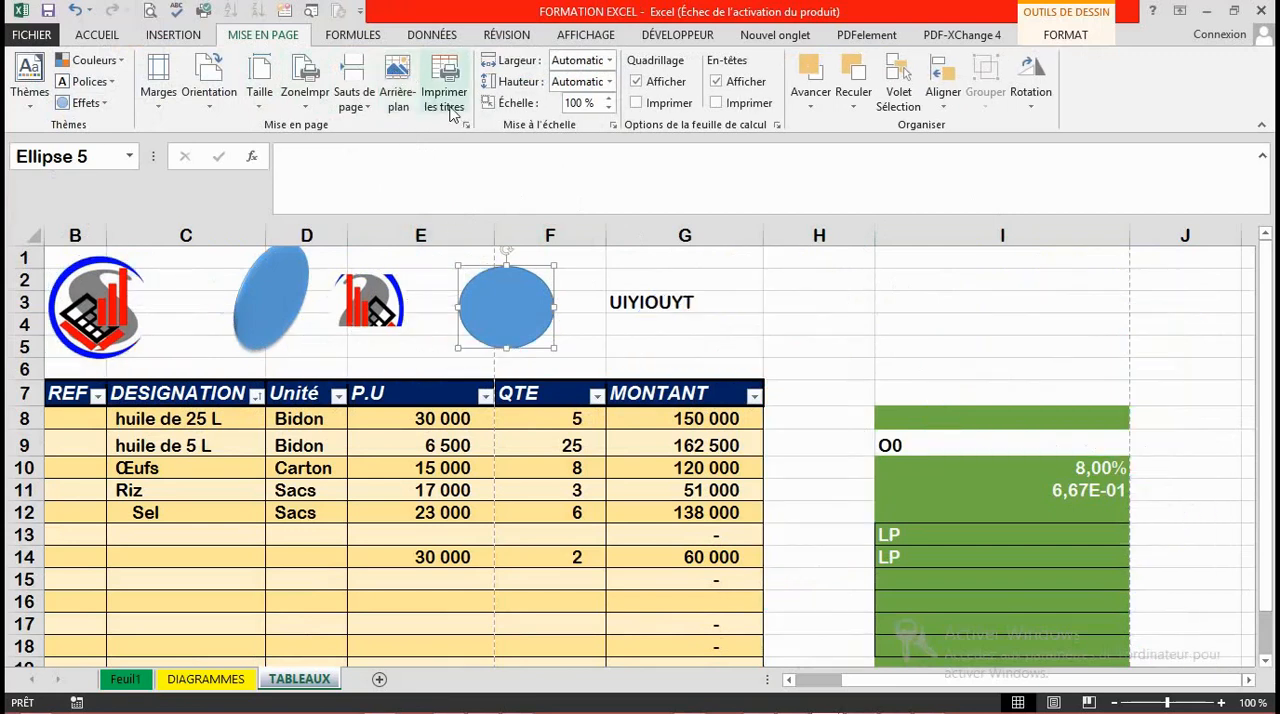
Step: Review the print titles settings and close them without changes
click(445, 98)
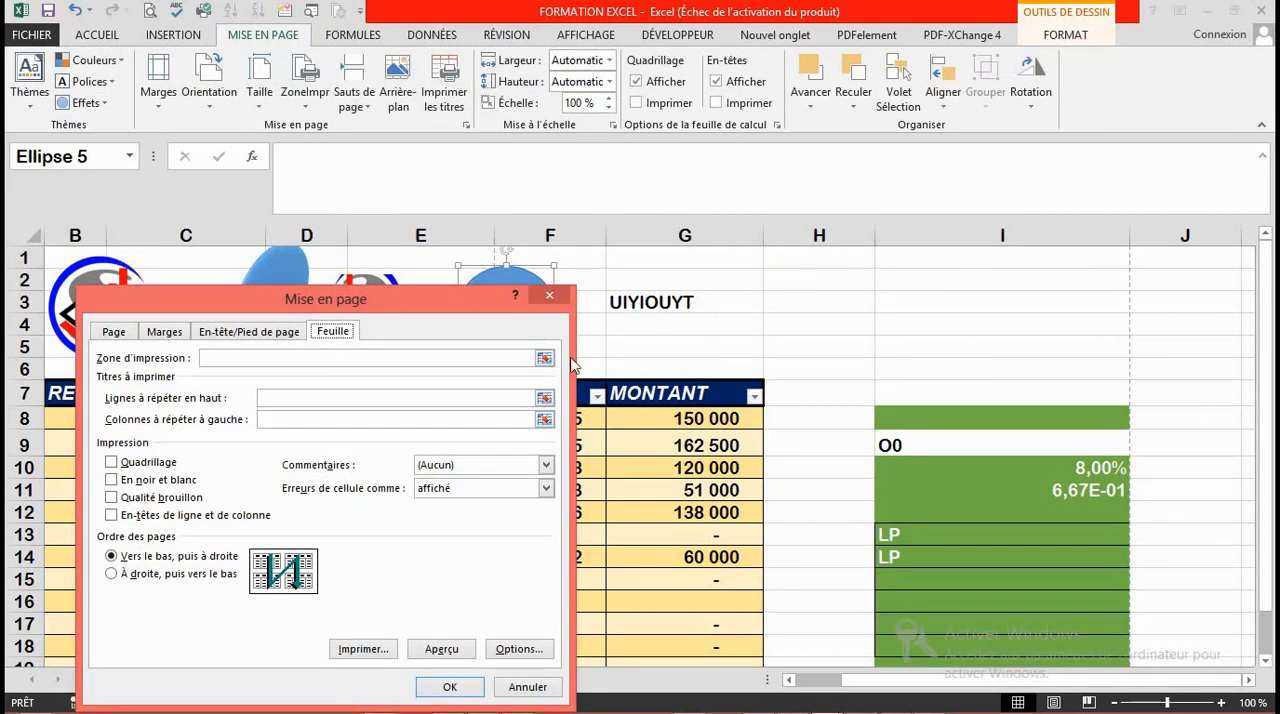
click(550, 297)
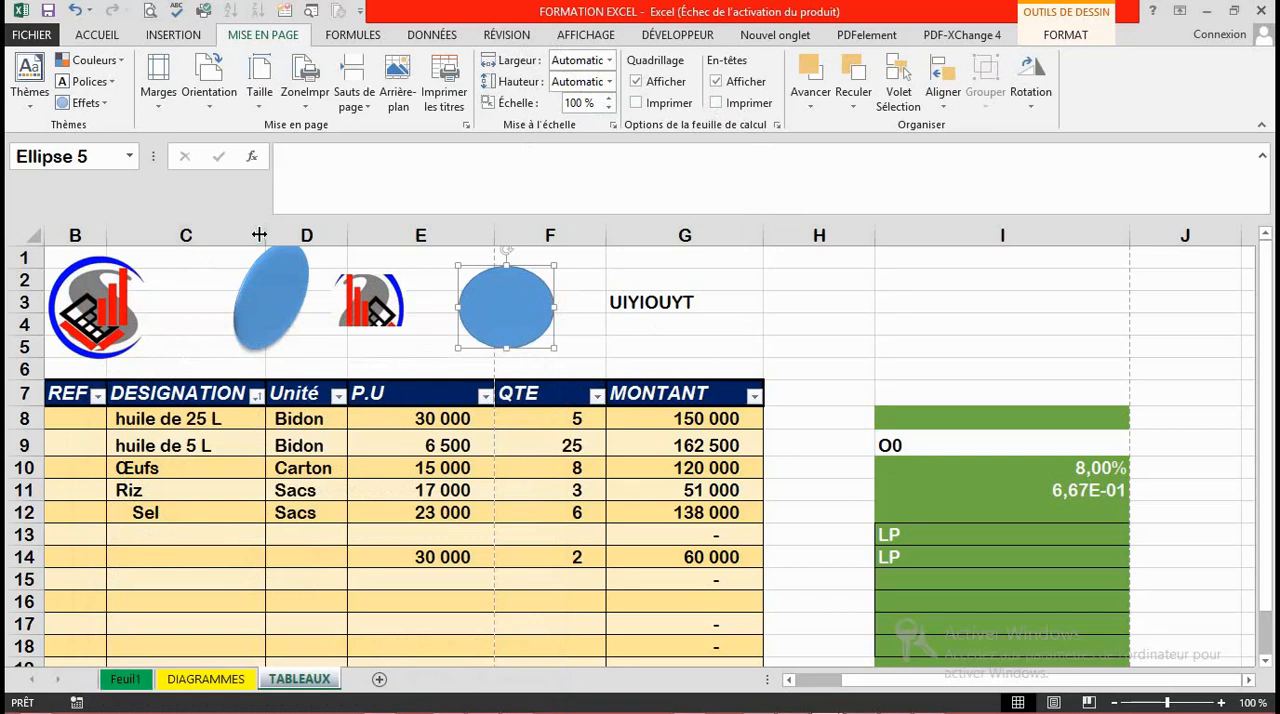
Step: Make row 2 about twice as tall
drag(24, 268, 30, 316)
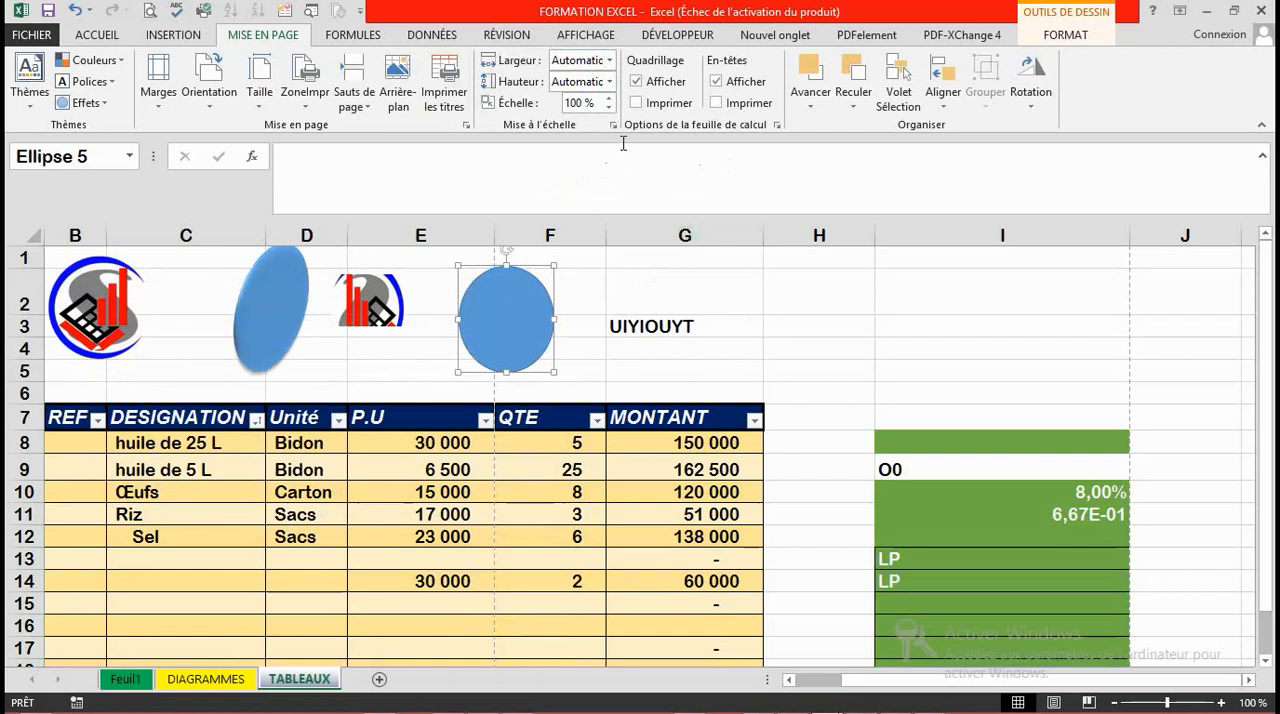
Step: Look through the page-width scaling options and choose Automatique
click(610, 63)
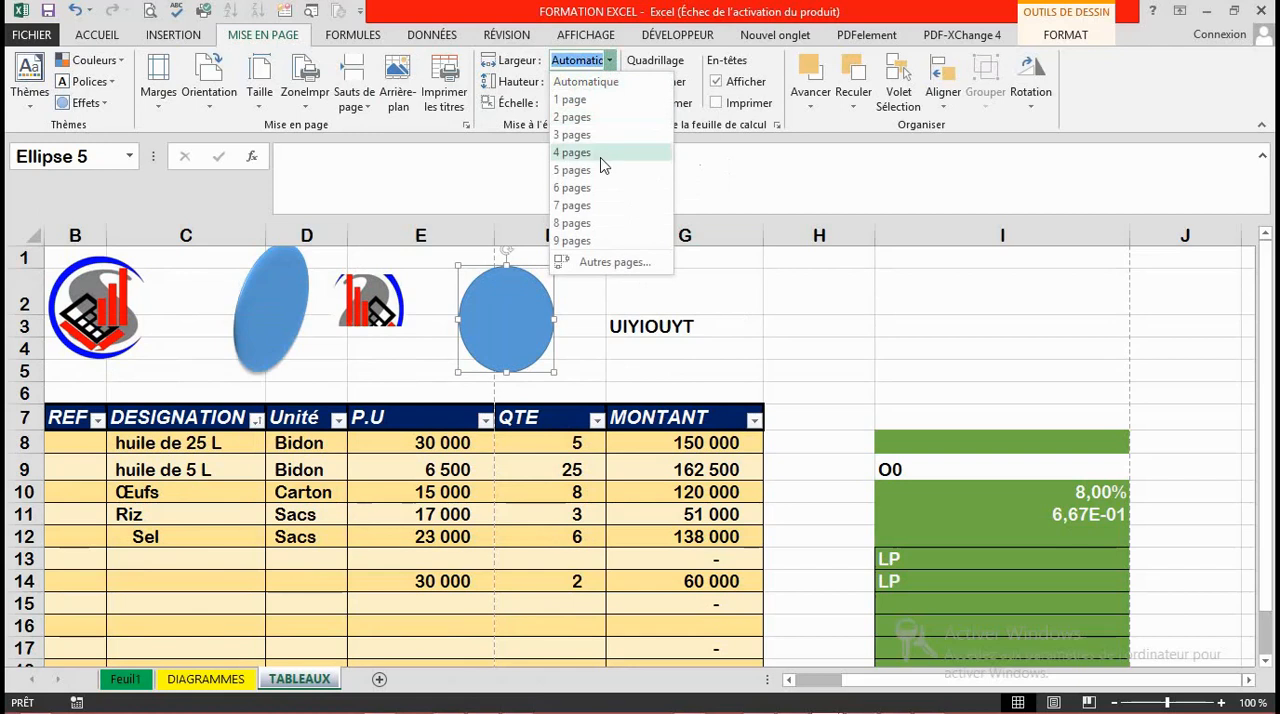
click(586, 84)
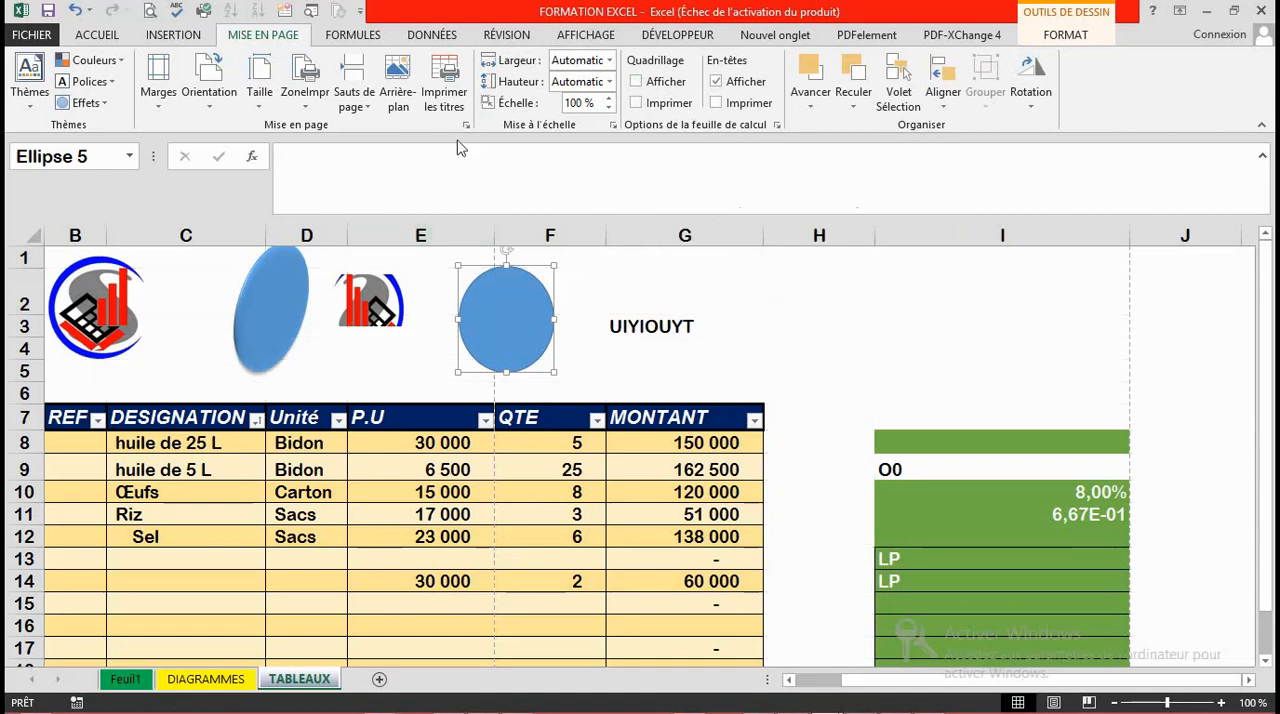
Step: Turn the gridline display back on and enable gridline printing, checking it in the print preview
click(636, 82)
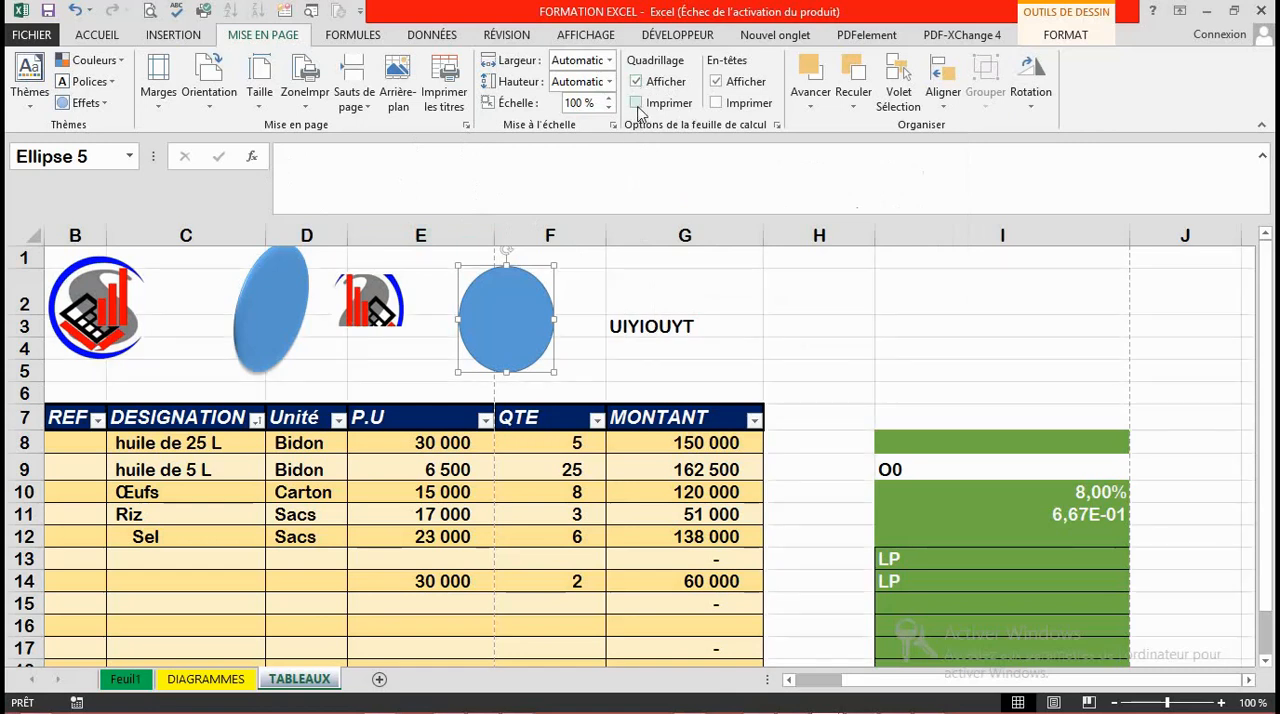
click(638, 103)
click(150, 16)
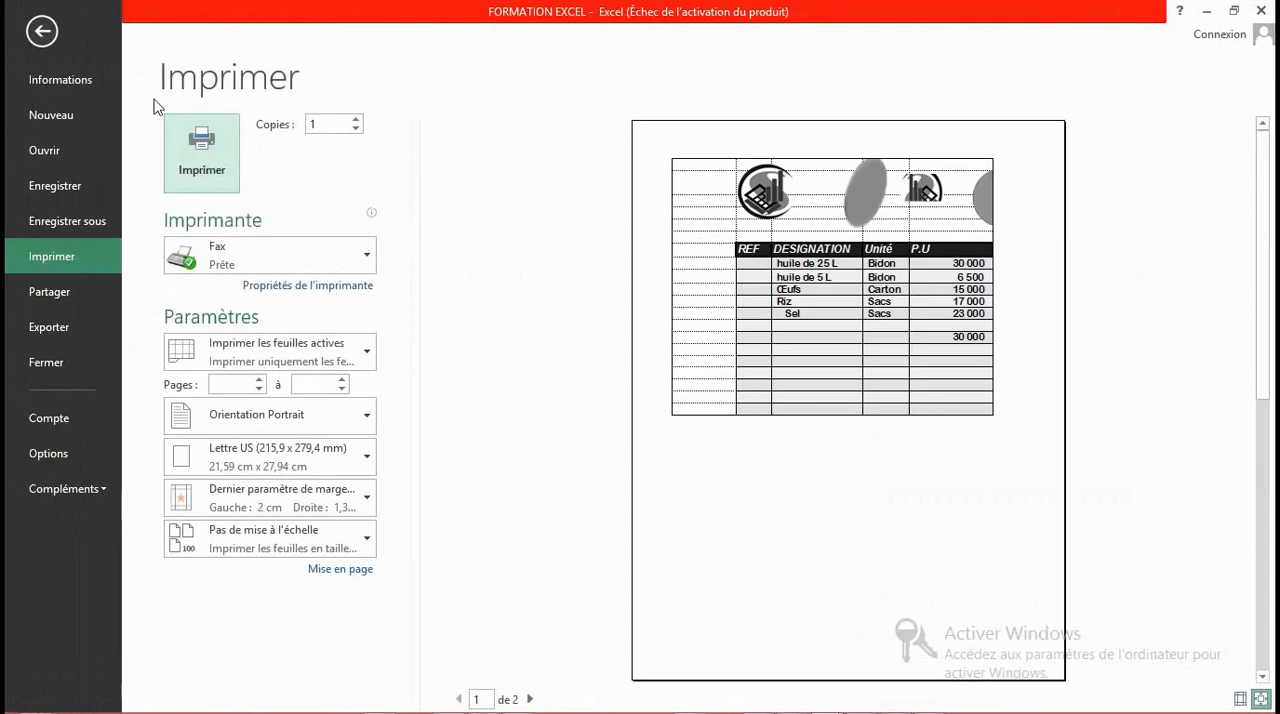
click(41, 30)
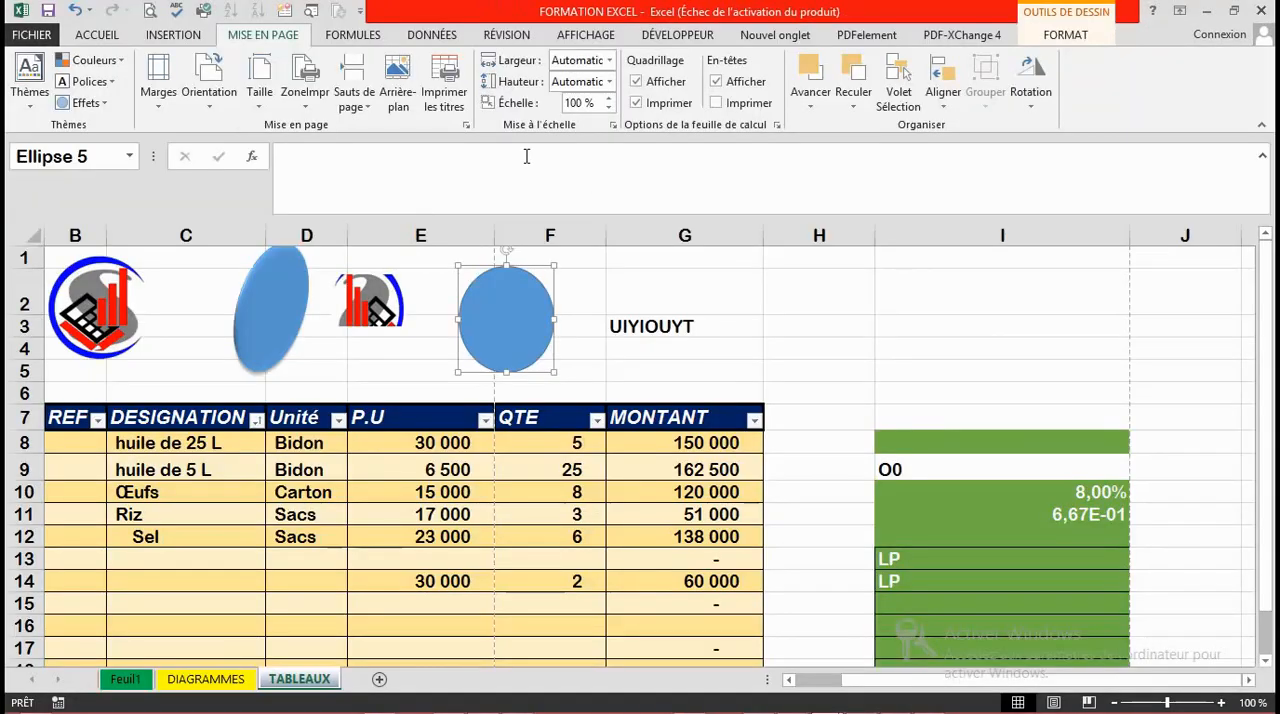
Step: Enable printing of the row and column headings and check them in the print preview
click(716, 103)
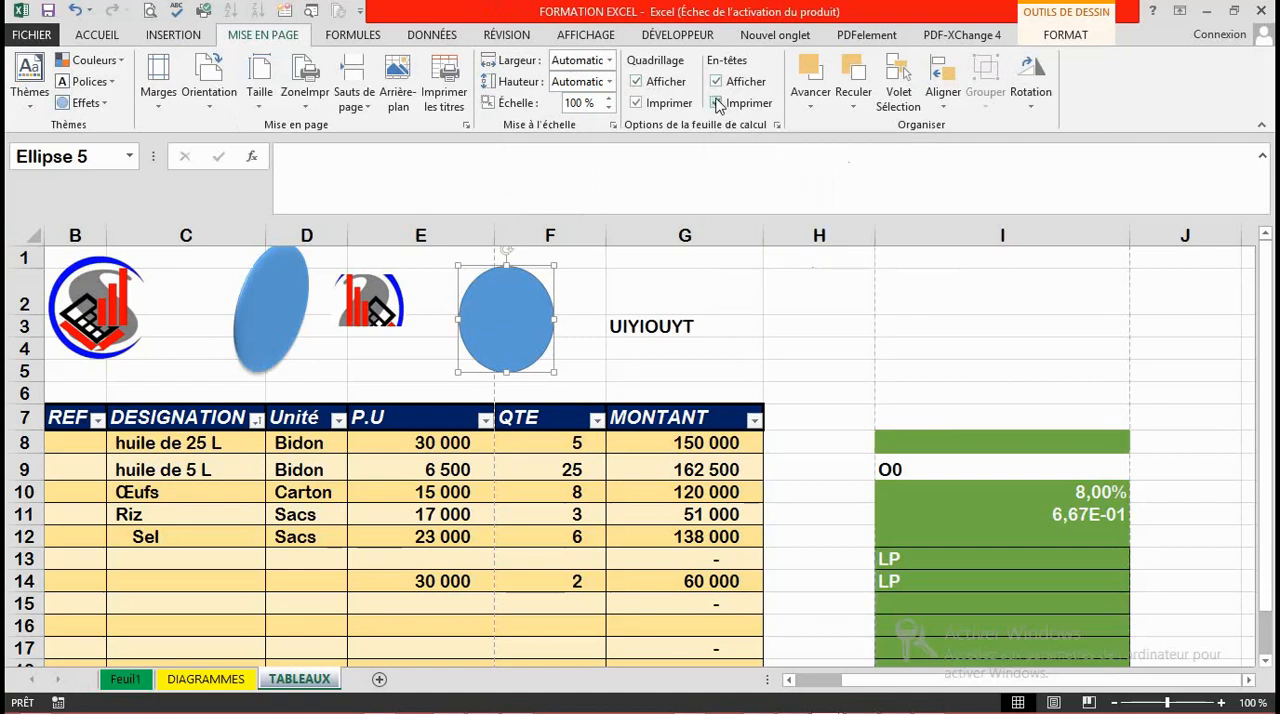
click(150, 12)
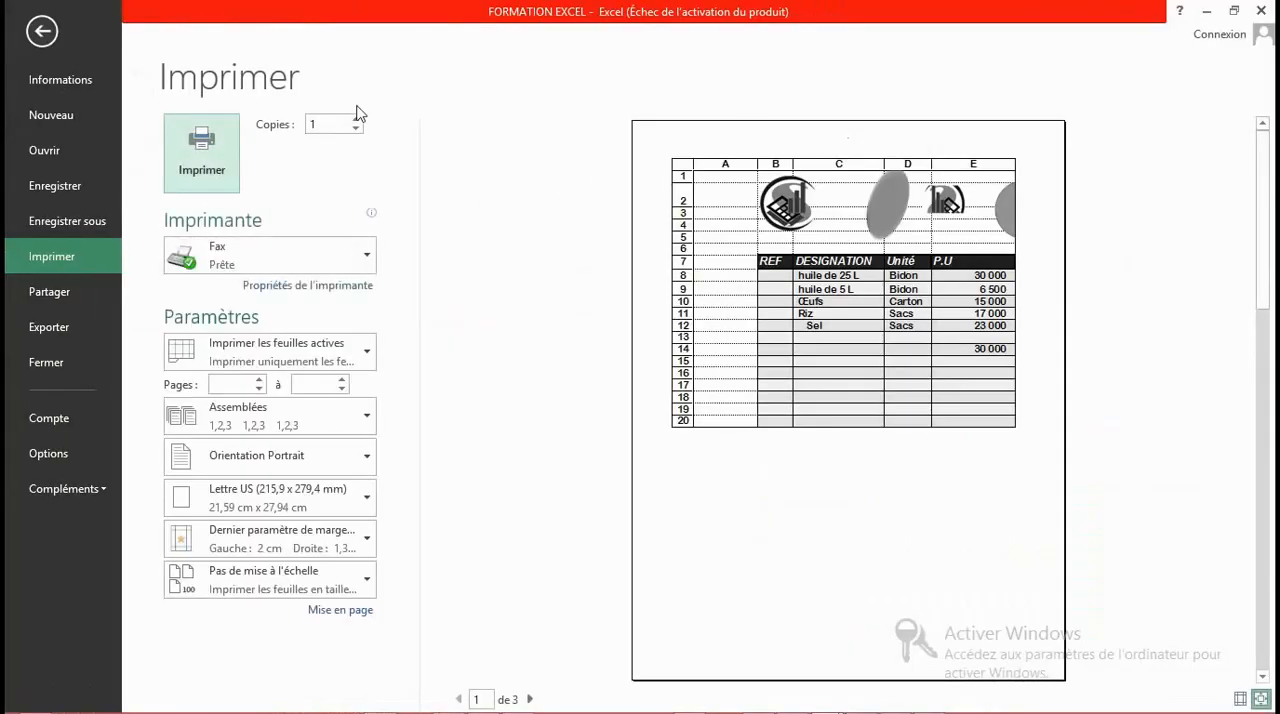
click(48, 36)
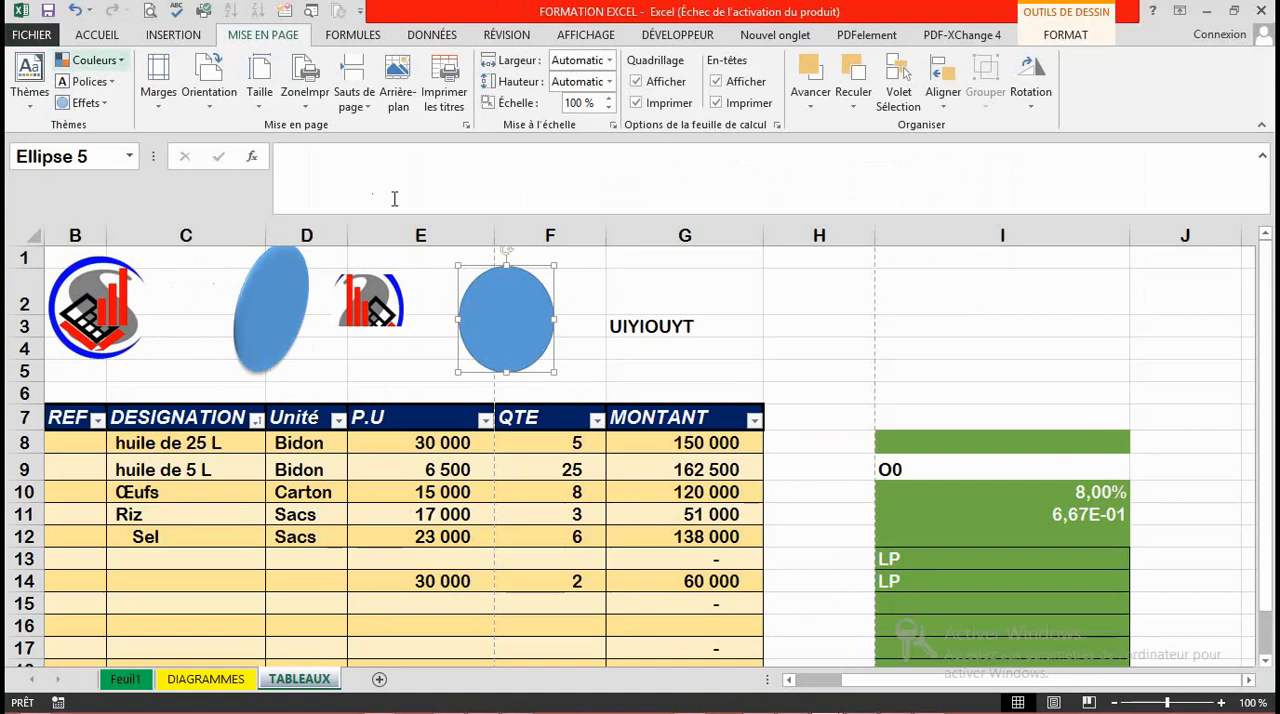
Step: Turn off printing for both the gridlines and the row and column headings
click(664, 104)
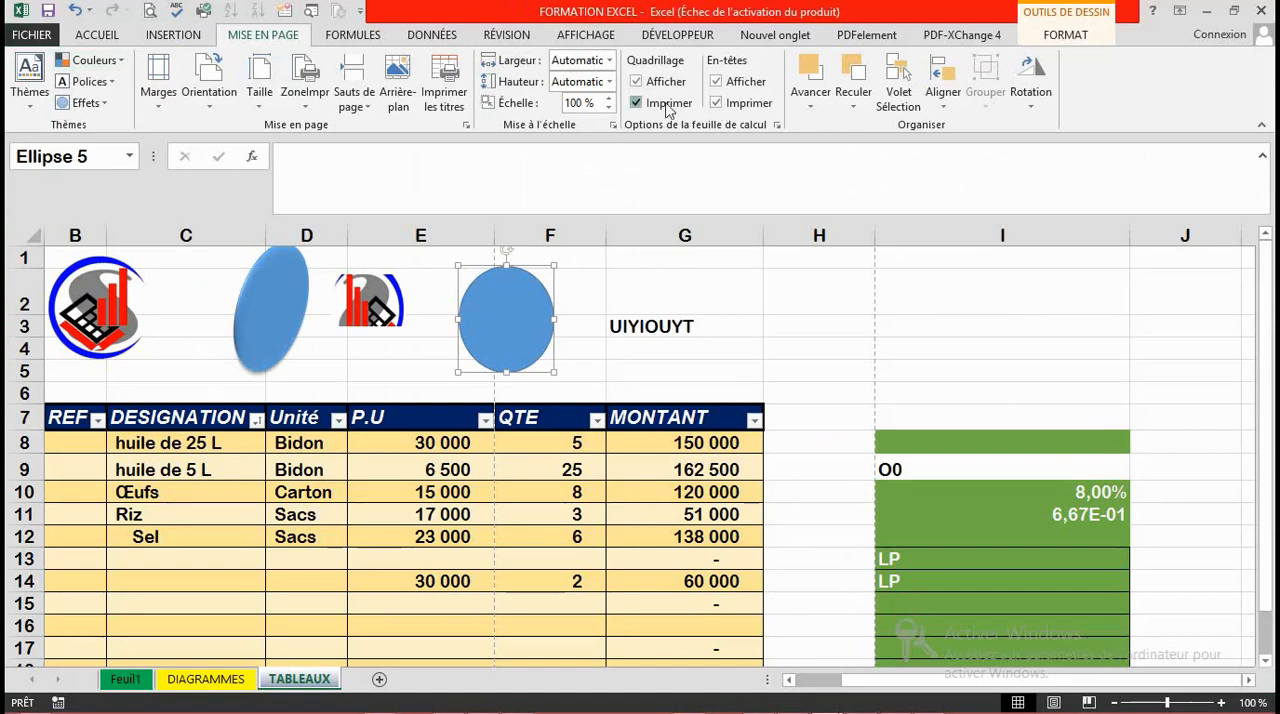
click(730, 108)
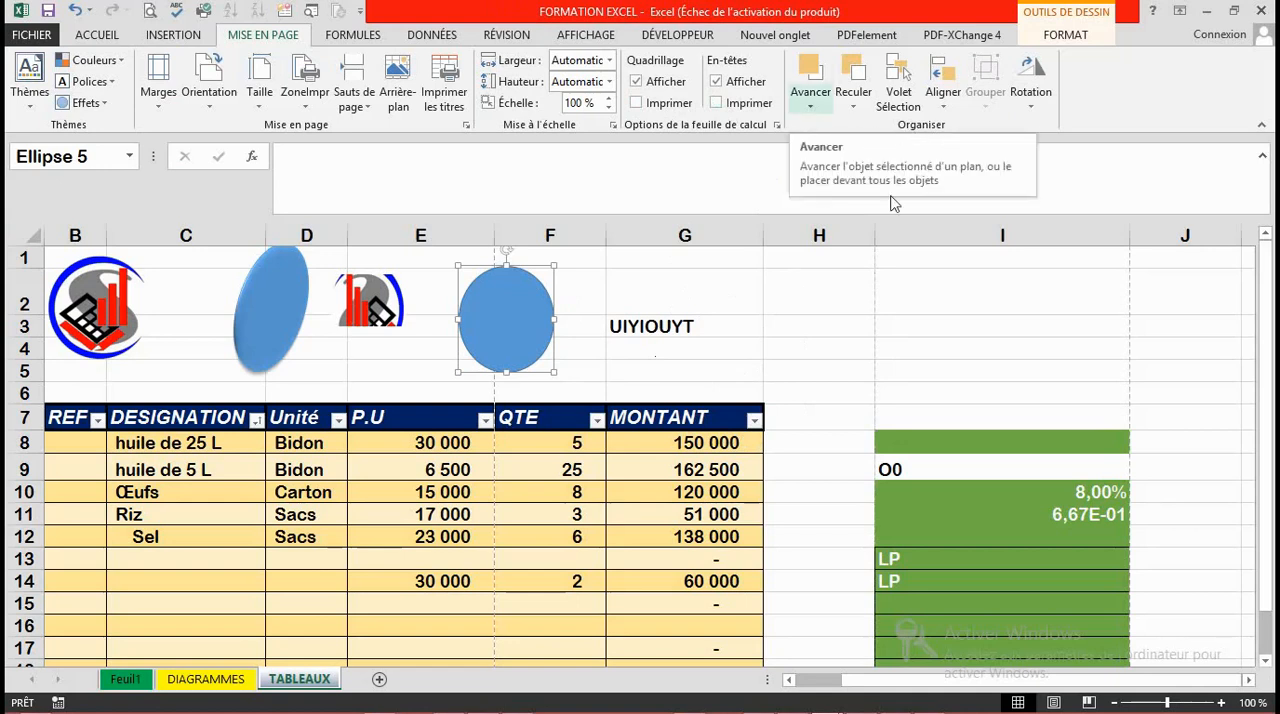
Step: Move the cropped logo picture over the text in cell G3, send it backward one level and select cell G3
drag(389, 291, 688, 323)
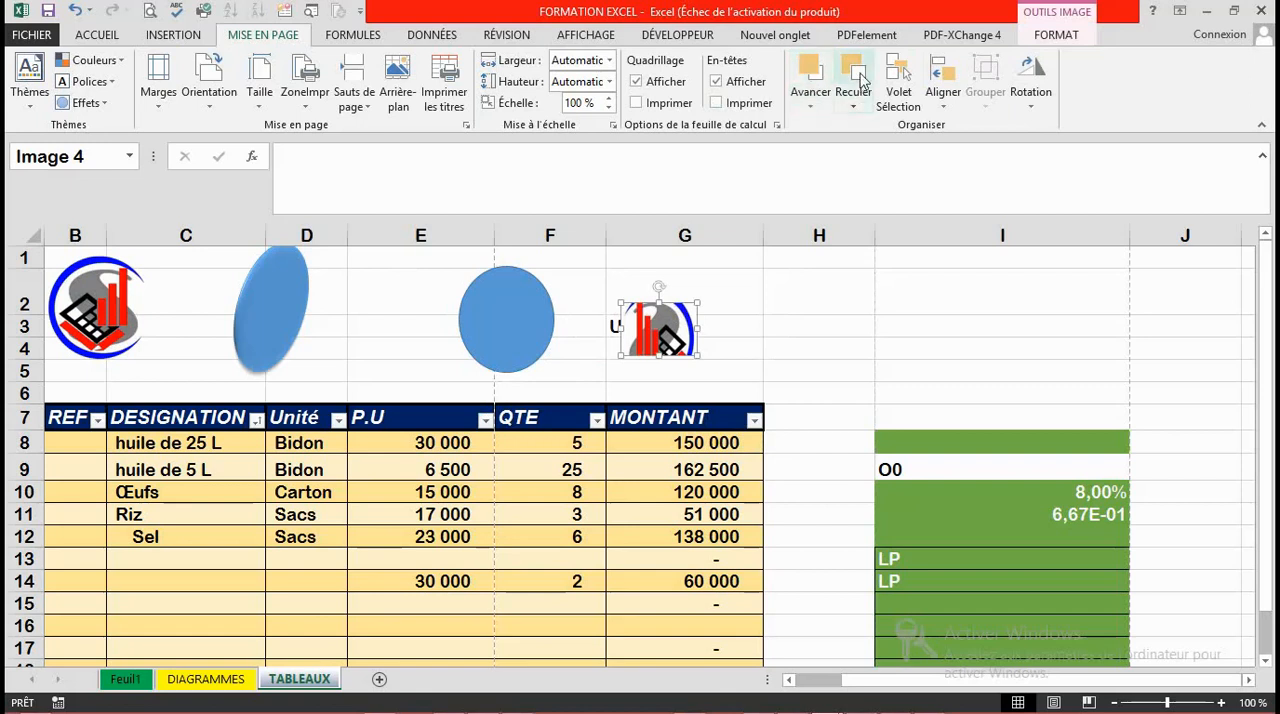
click(855, 108)
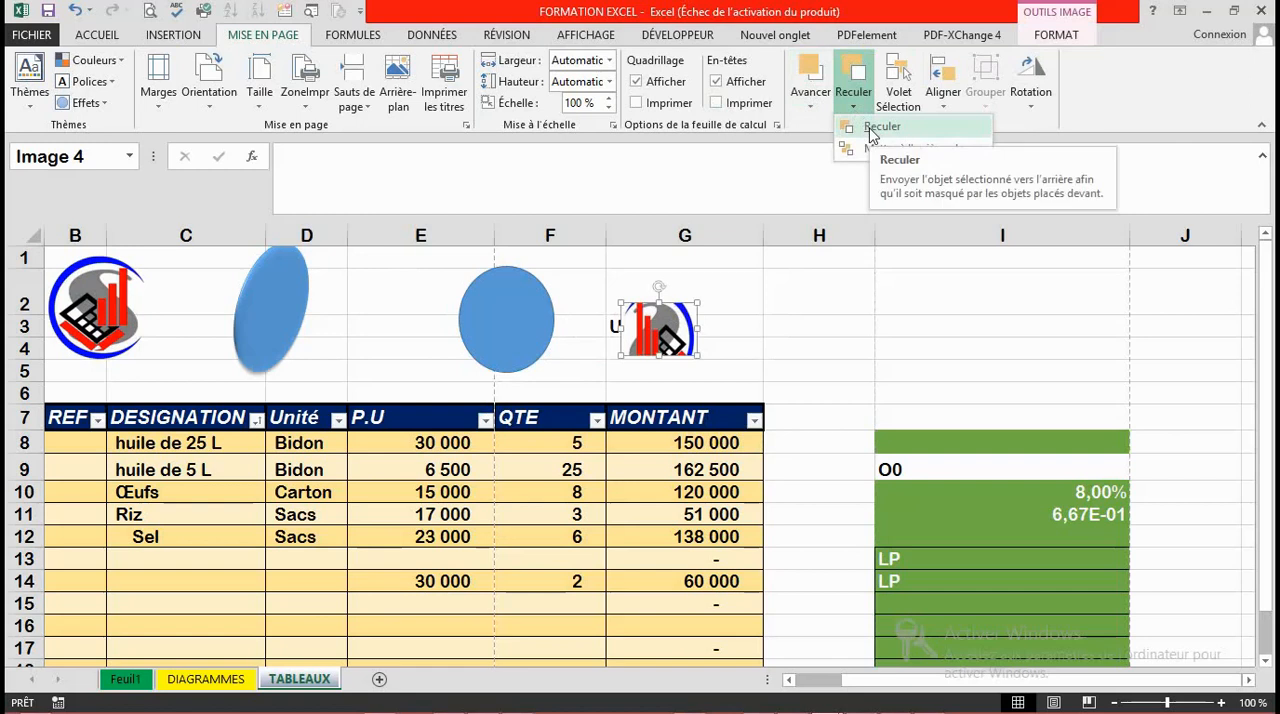
click(870, 130)
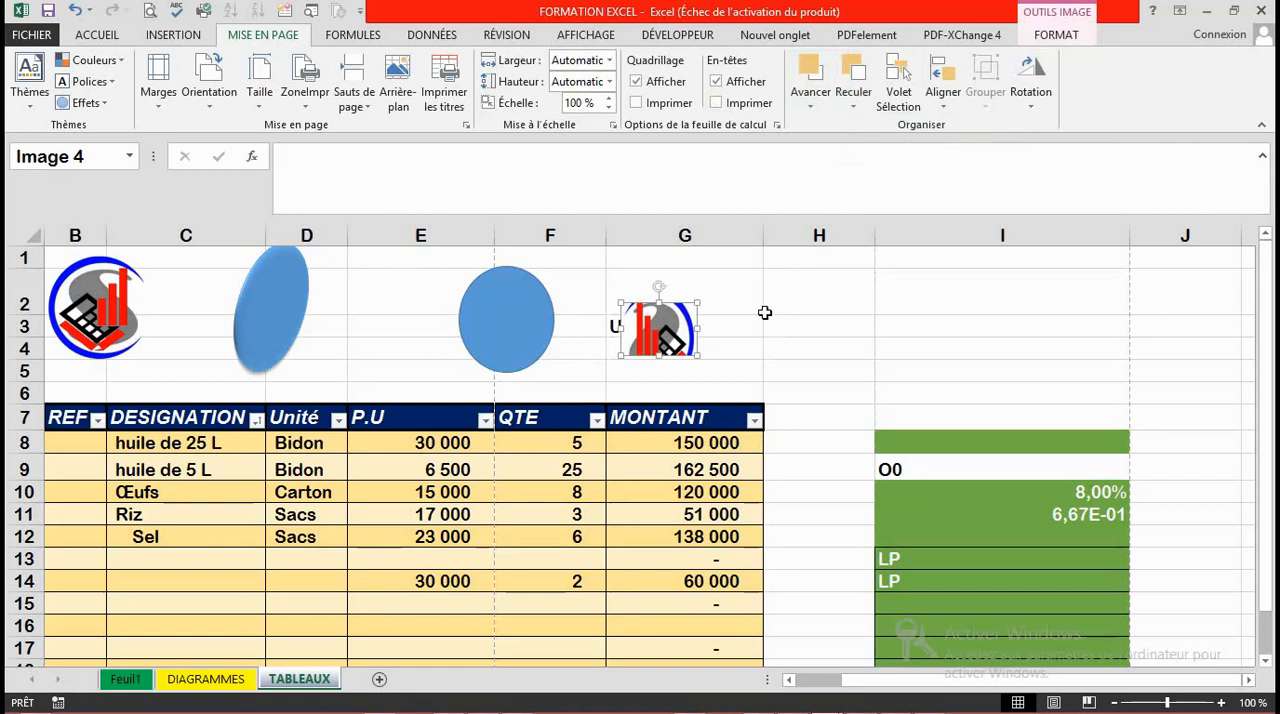
click(760, 320)
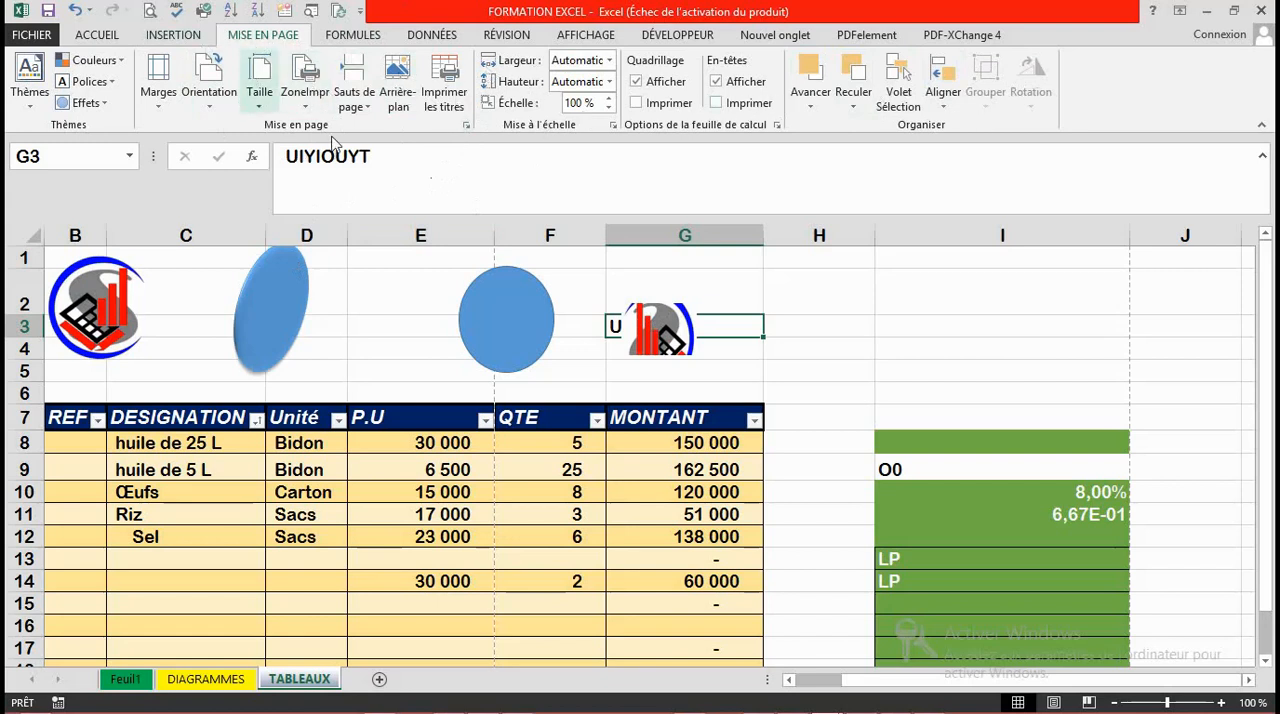
click(935, 336)
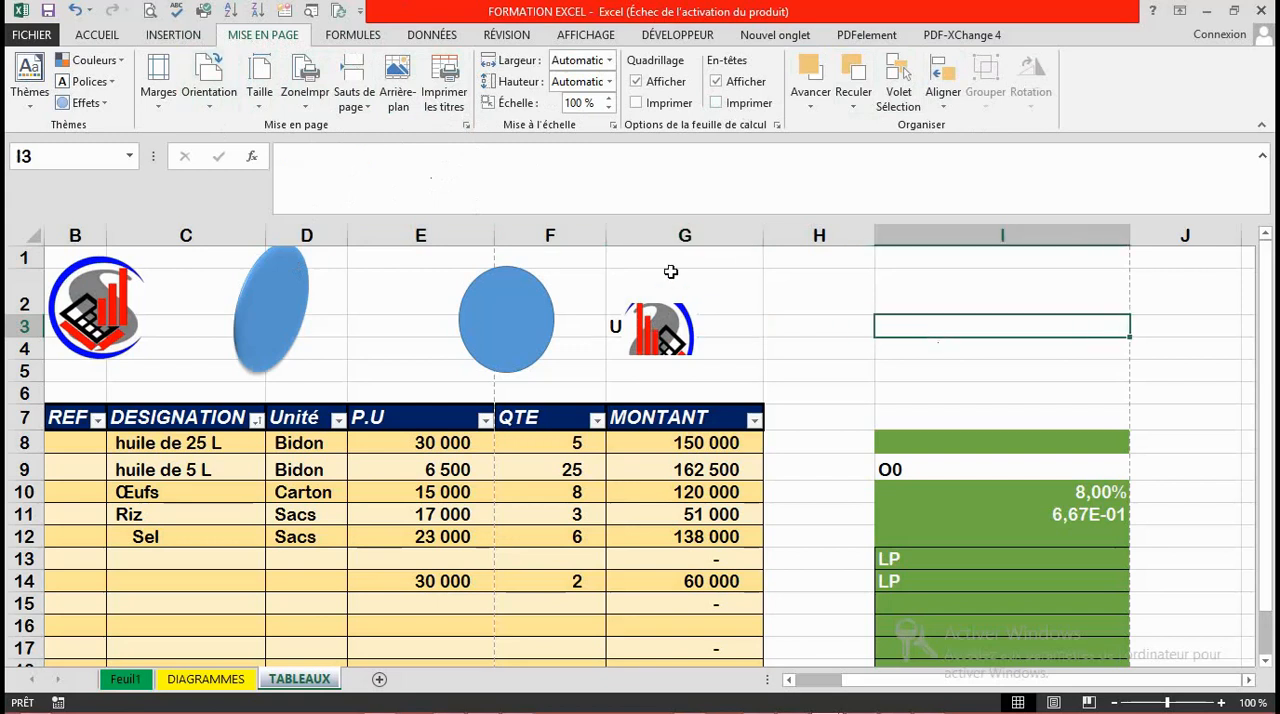
click(803, 436)
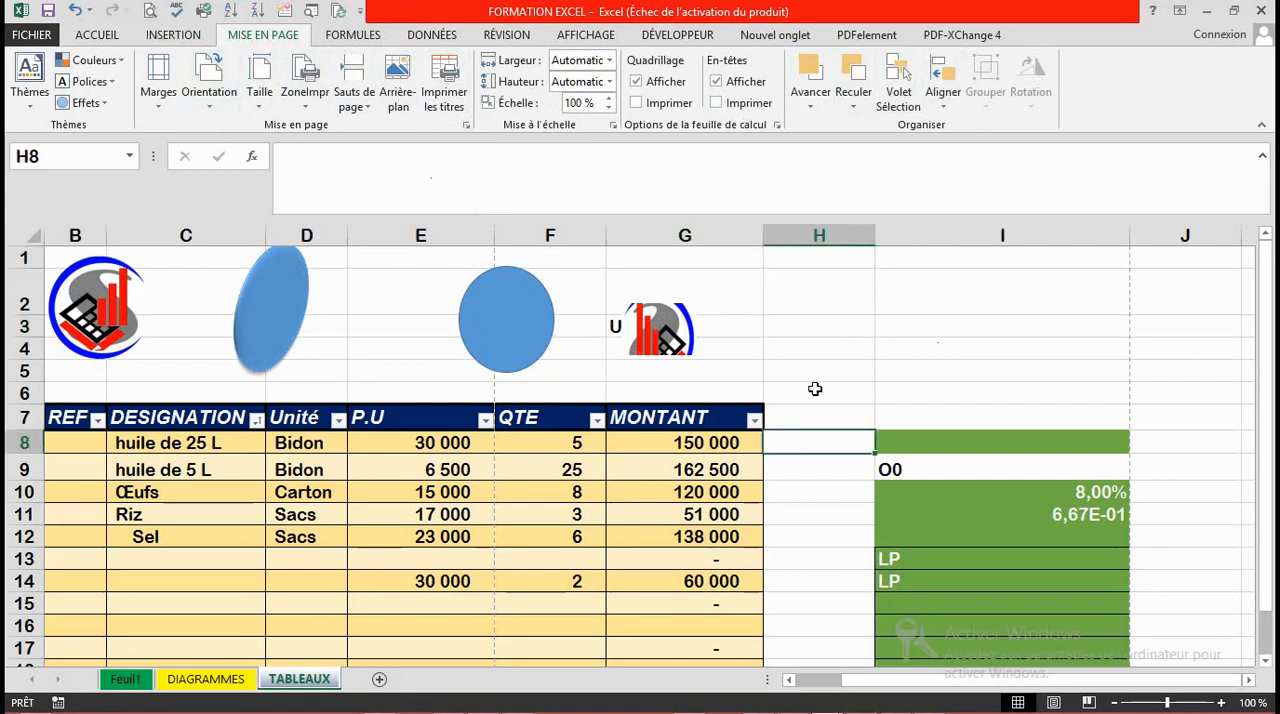
click(852, 333)
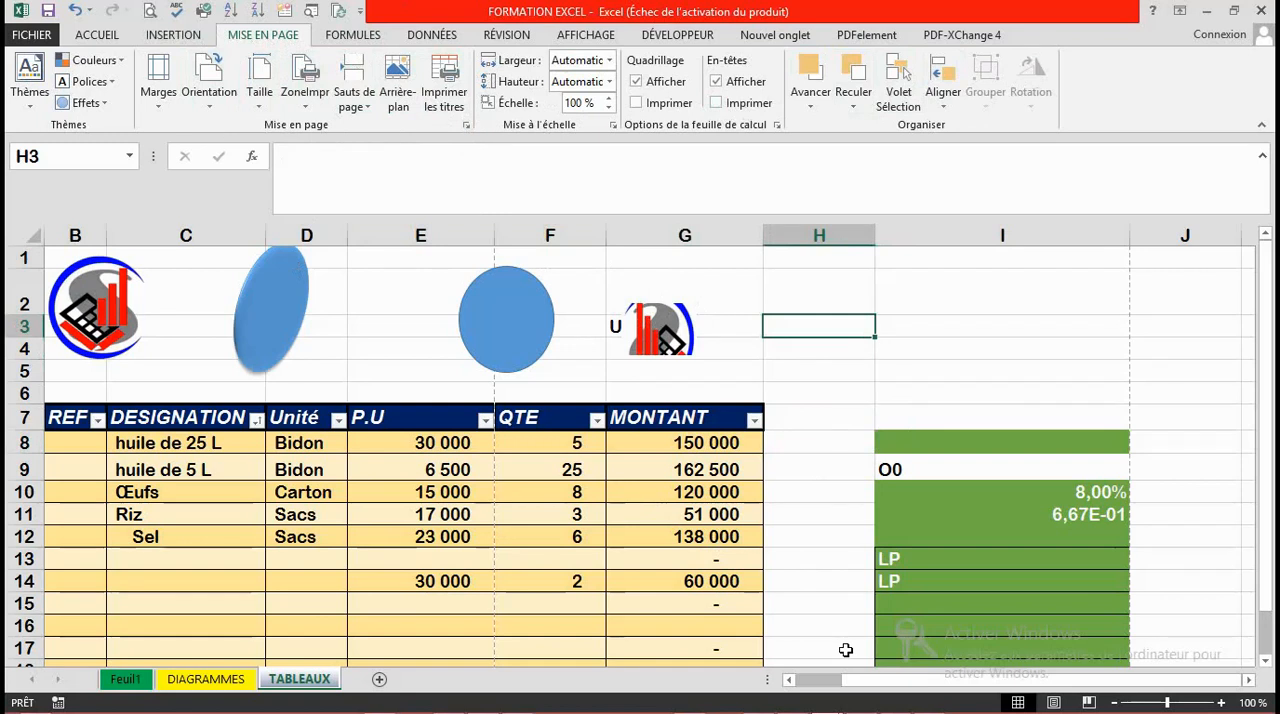
Step: View the sheet in Page Layout view and return to Normal view
click(1053, 704)
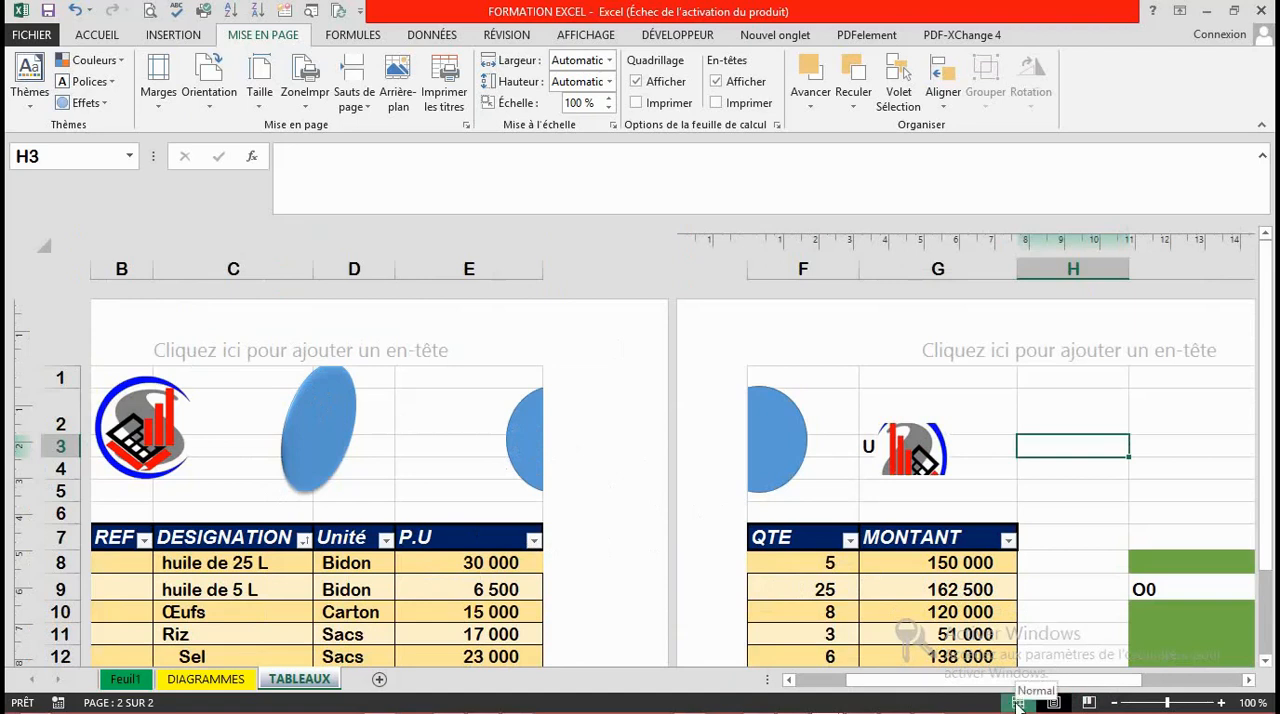
click(1018, 703)
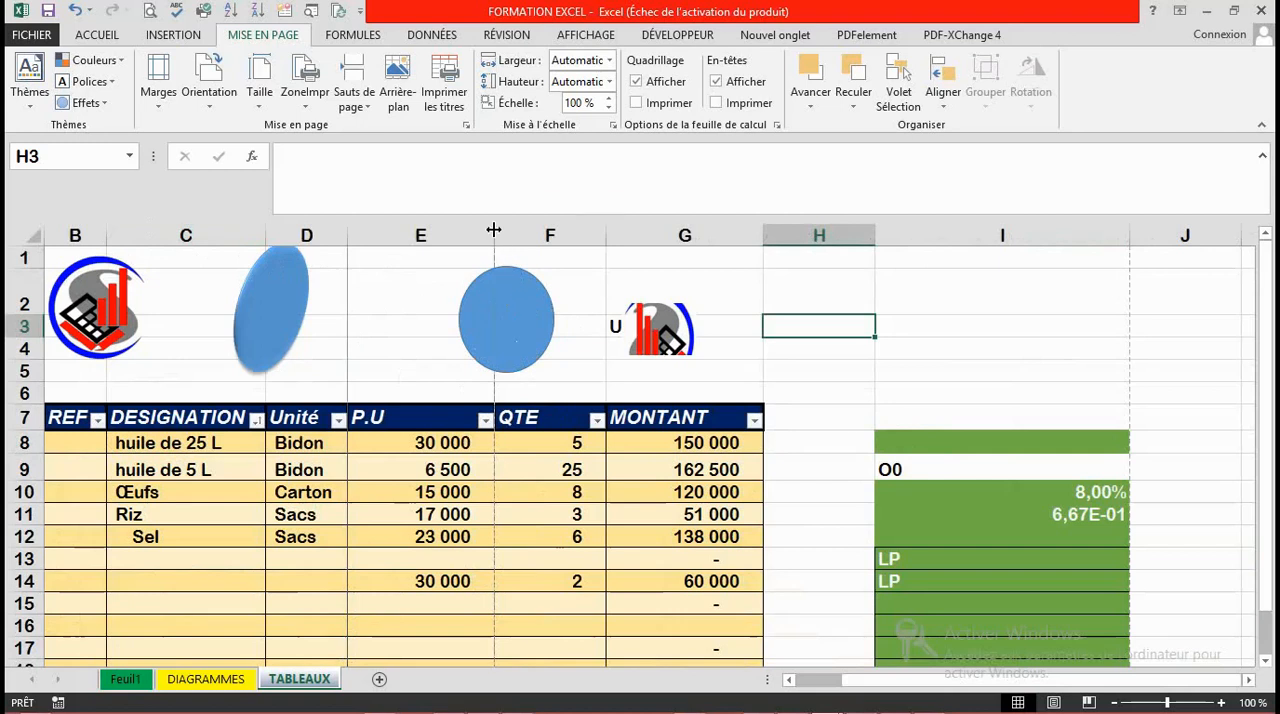
Step: Narrow columns C, E, F and G and increase the height of the table's header row 7
drag(494, 230, 437, 232)
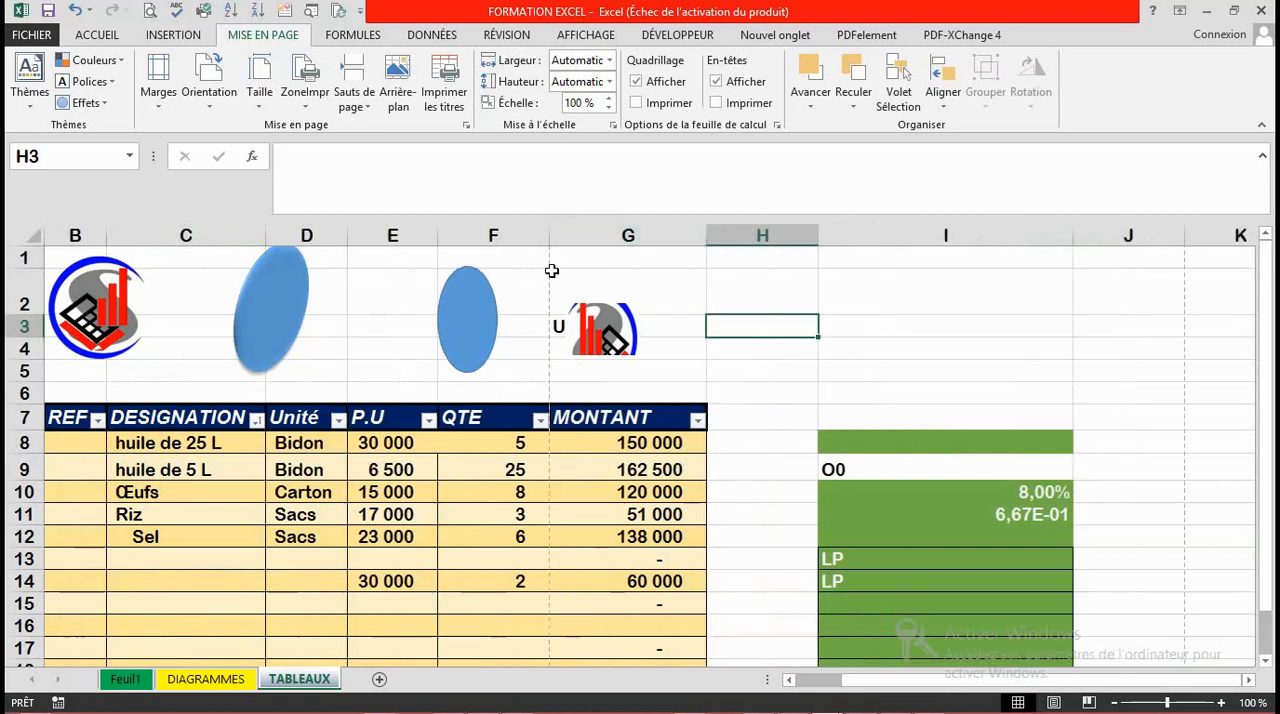
drag(548, 232, 507, 232)
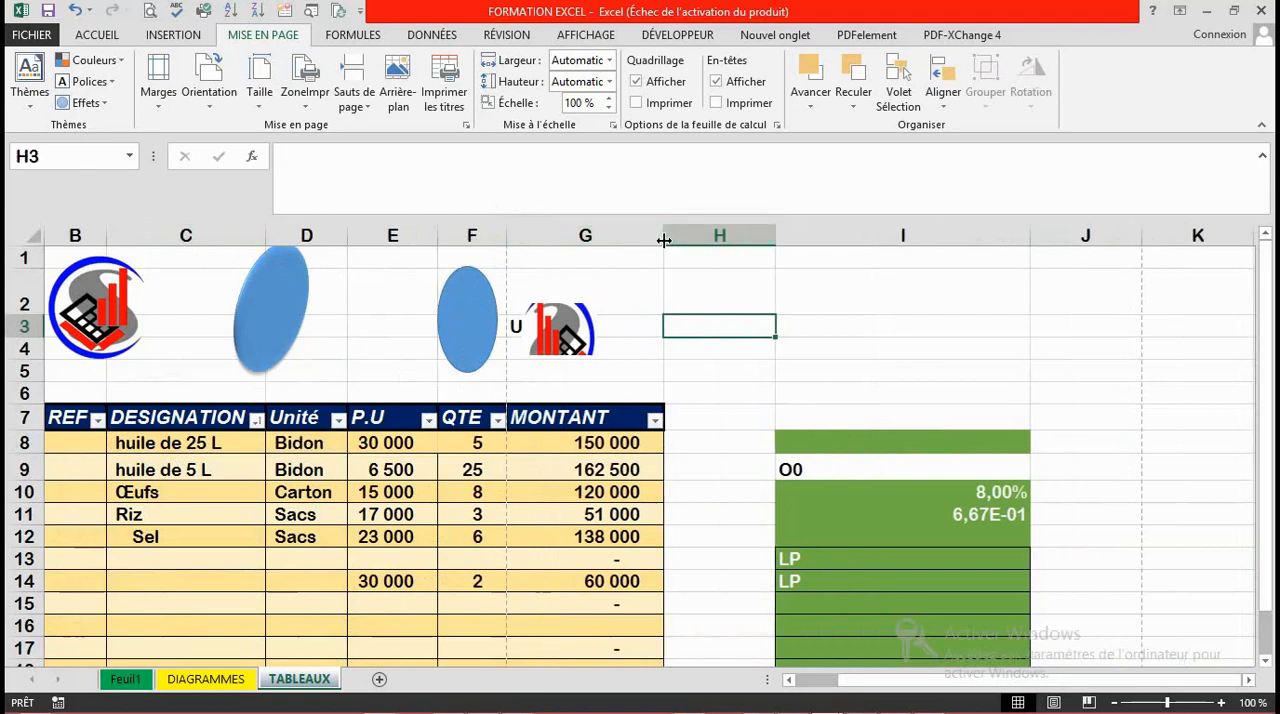
drag(664, 240, 633, 240)
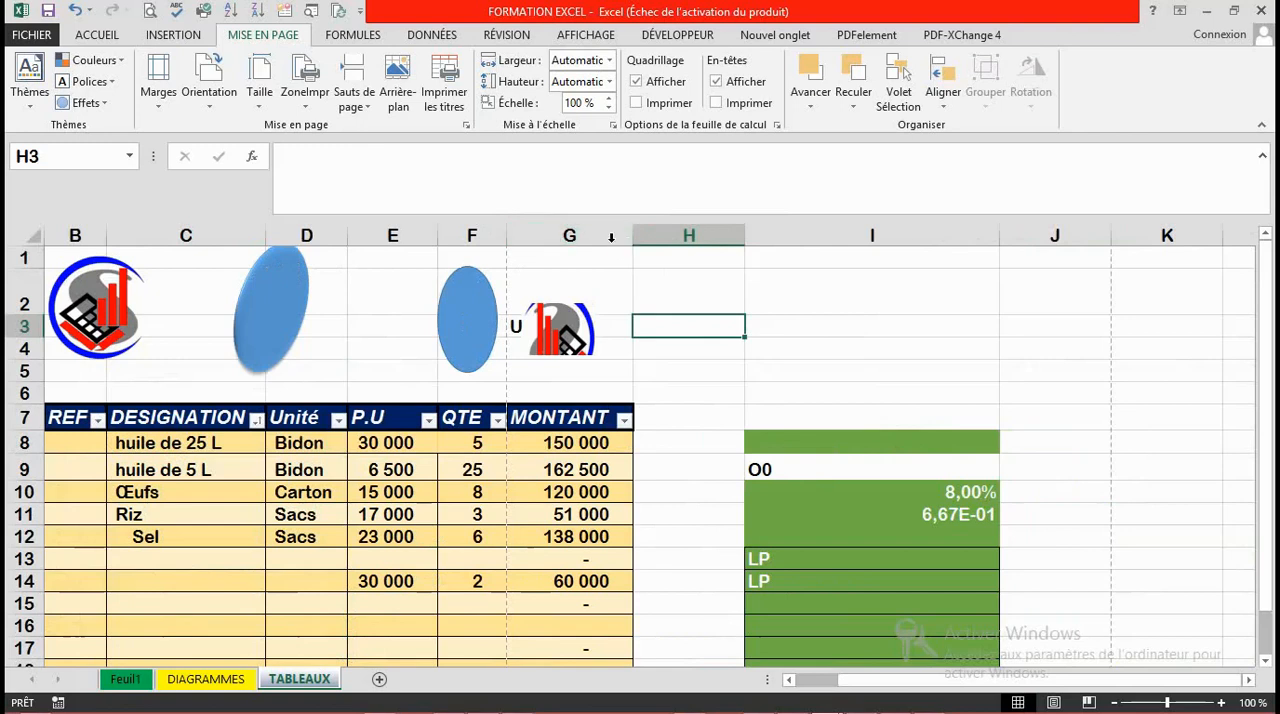
drag(265, 238, 220, 249)
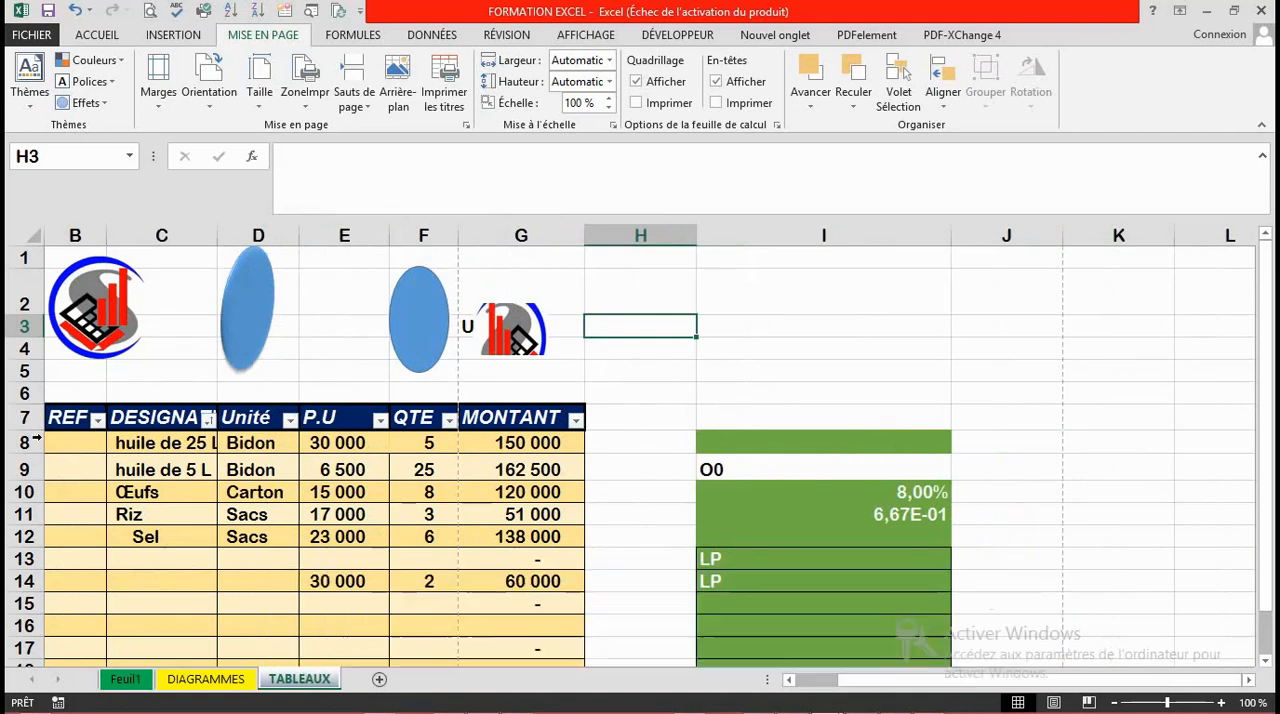
drag(36, 431, 36, 453)
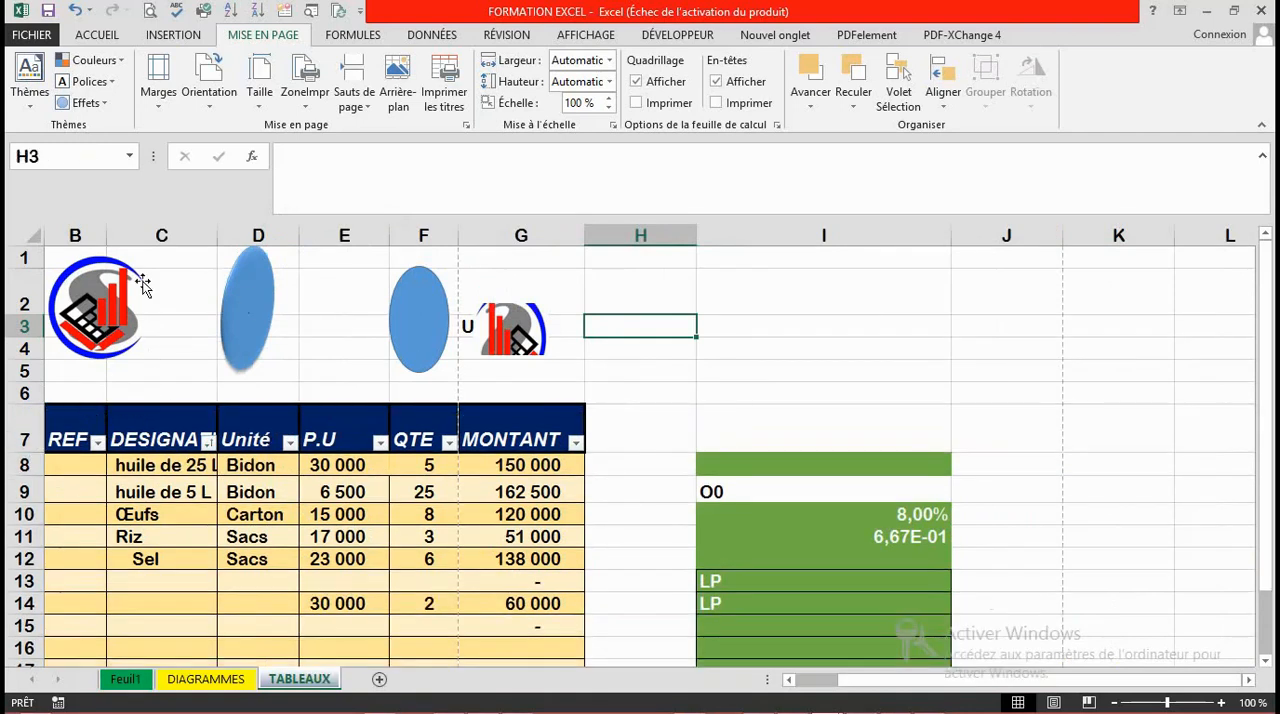
Step: Reduce the font size of the table range B7:G24 to 10
drag(68, 440, 515, 369)
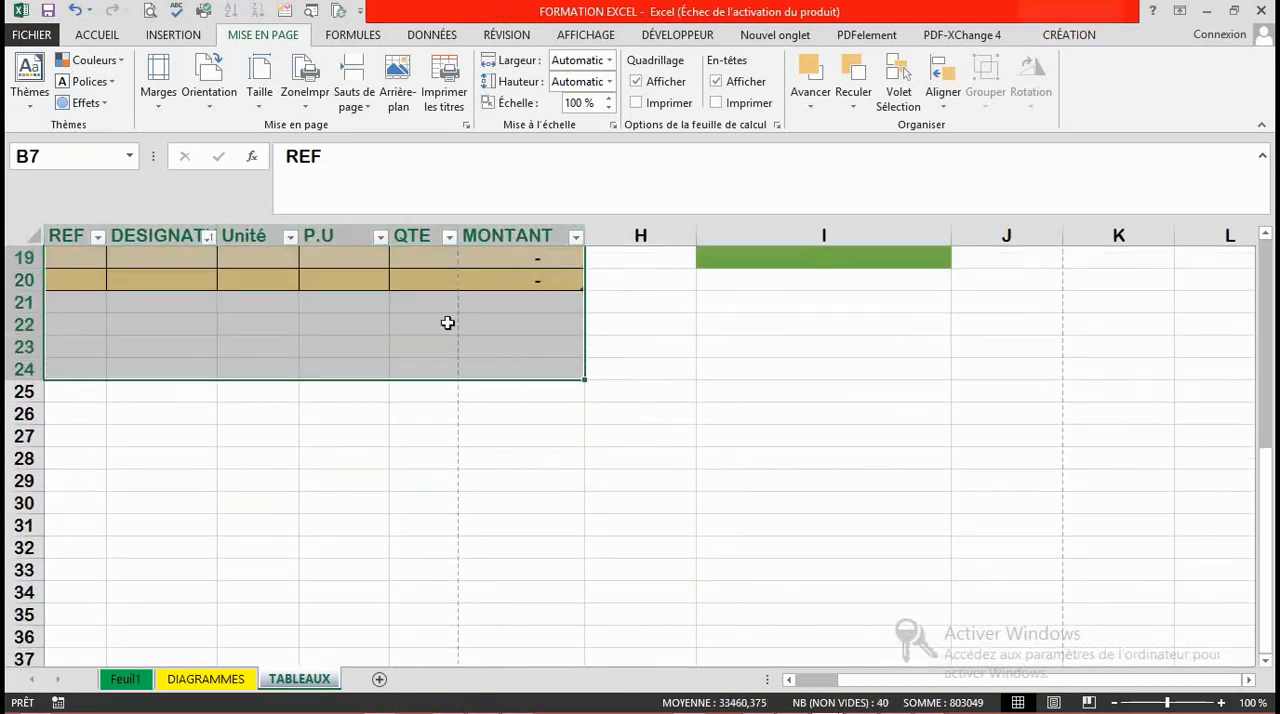
click(110, 38)
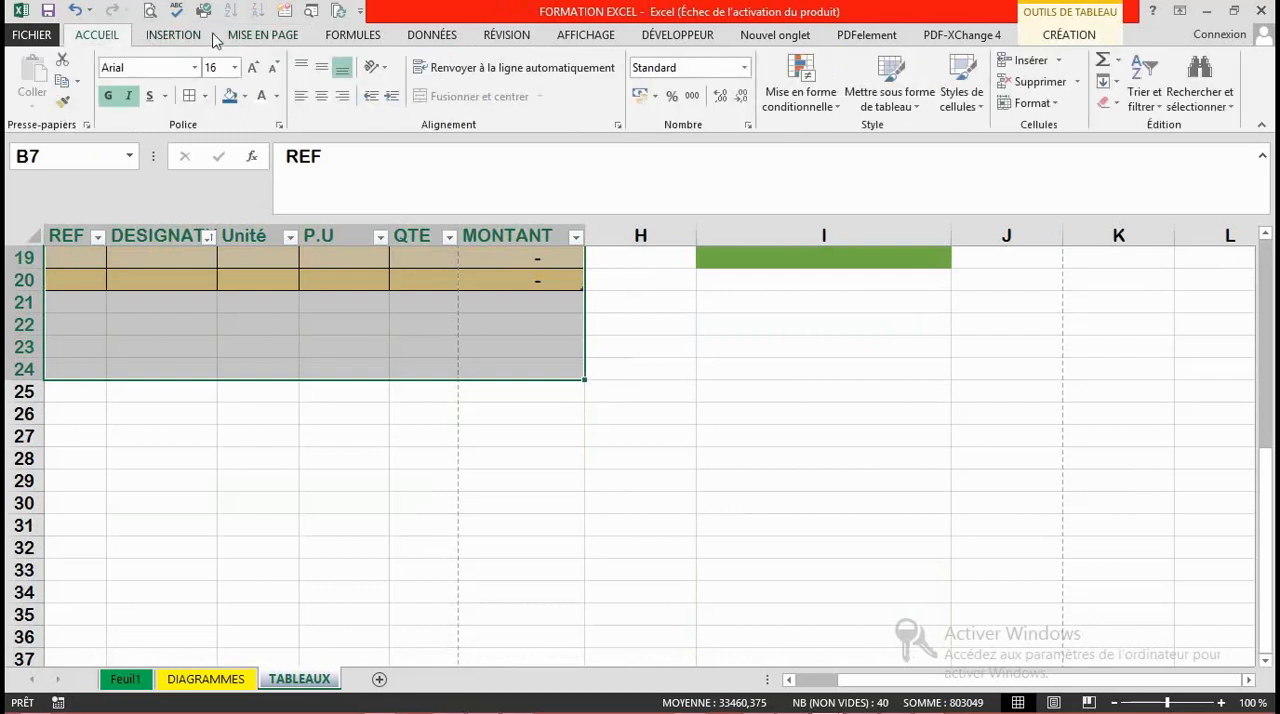
click(272, 67)
click(272, 67)
click(272, 67)
click(272, 67)
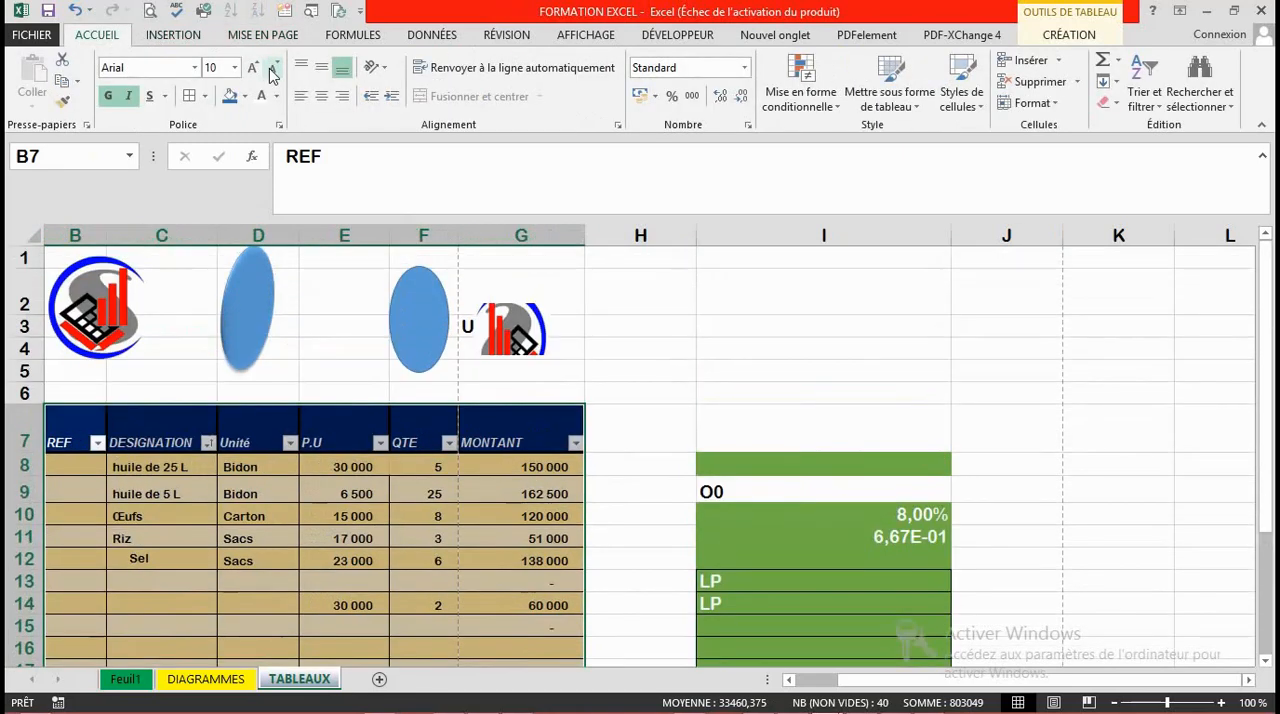
click(344, 462)
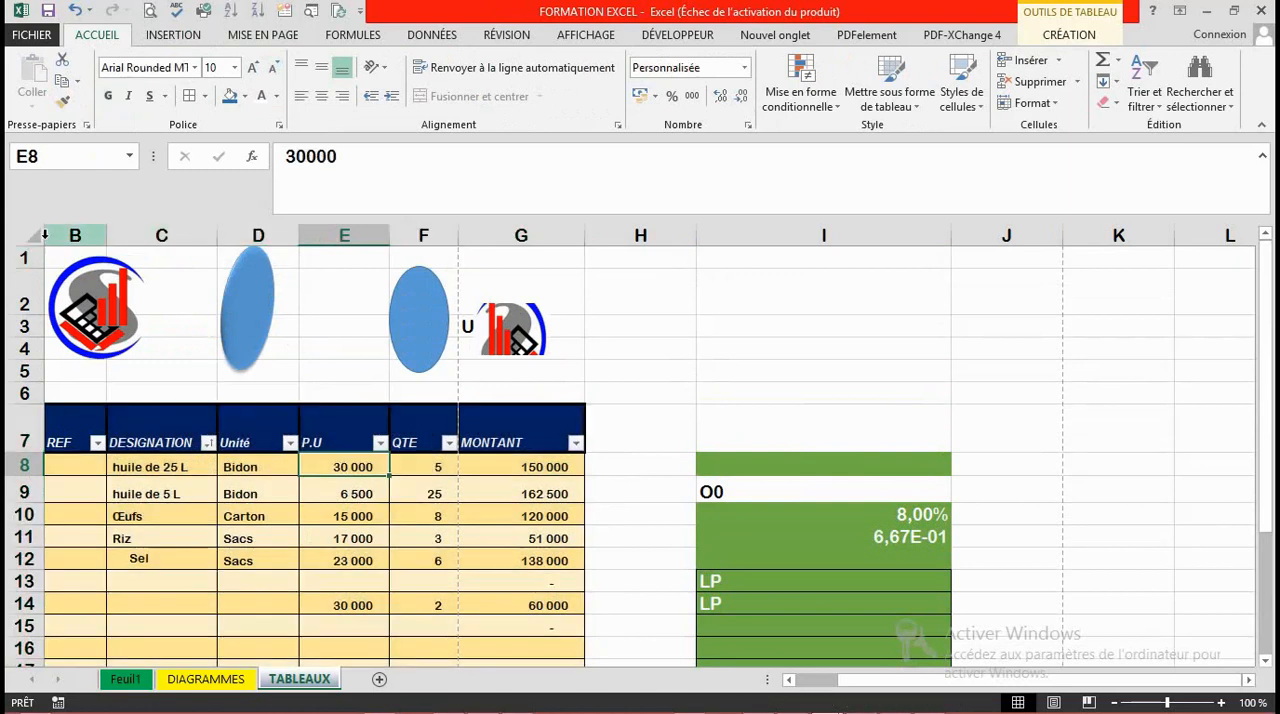
Step: AutoFit the widths of all the sheet's columns to their contents
click(214, 368)
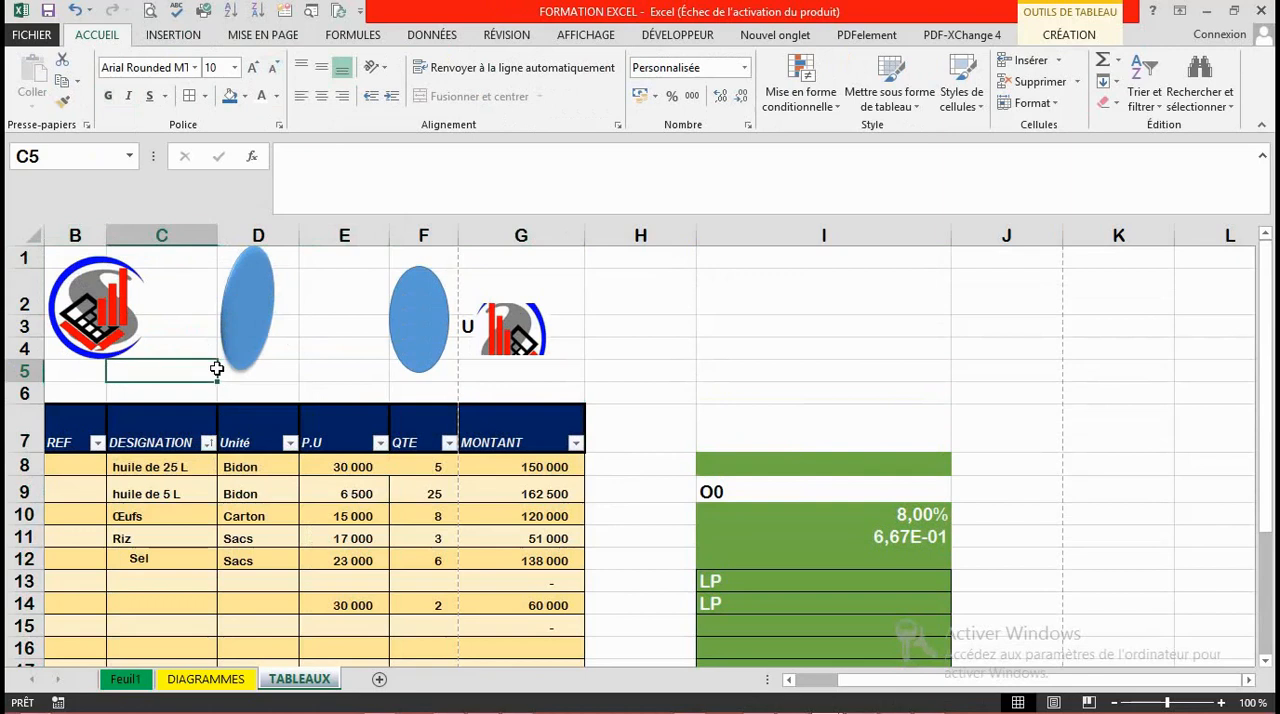
key(ctrl+a)
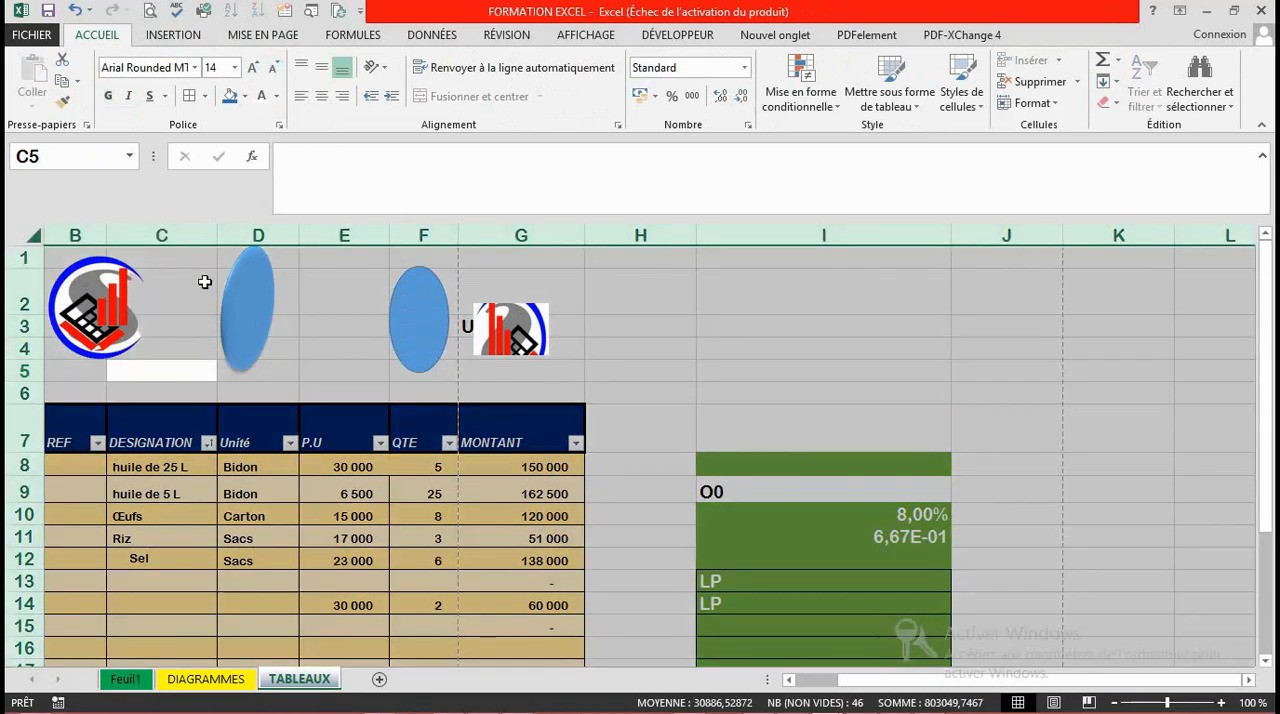
double_click(215, 238)
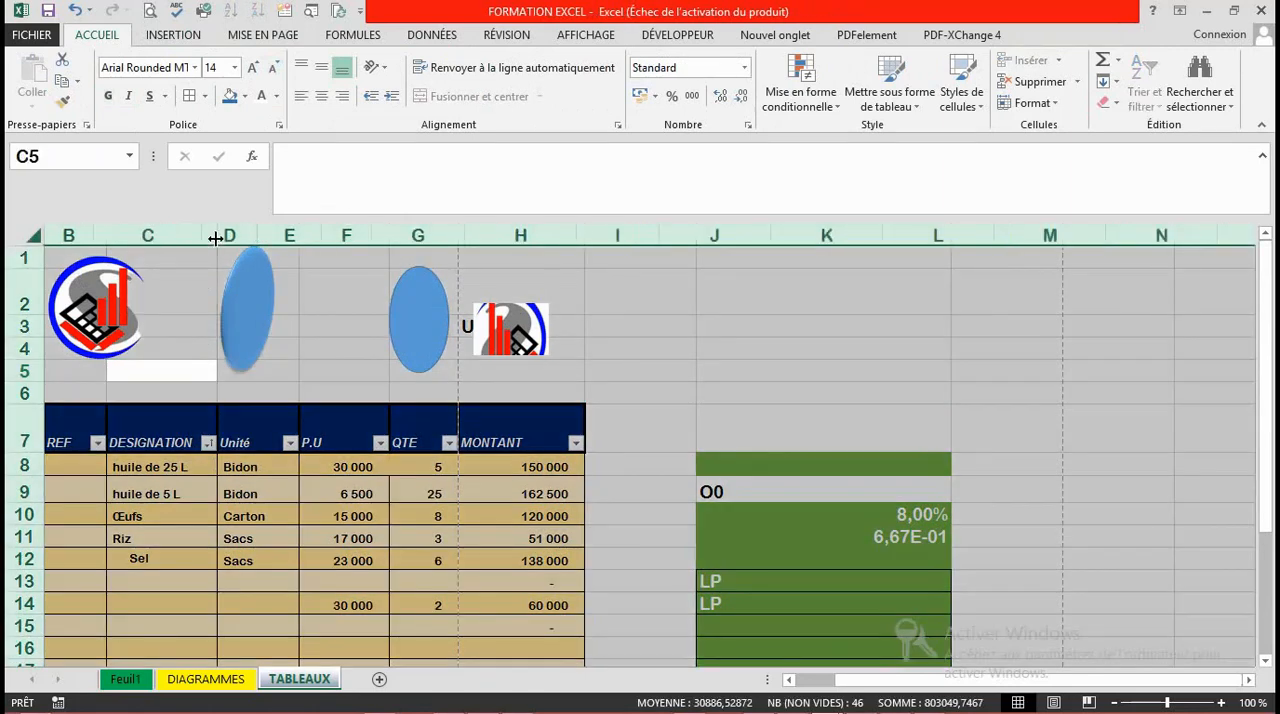
click(336, 558)
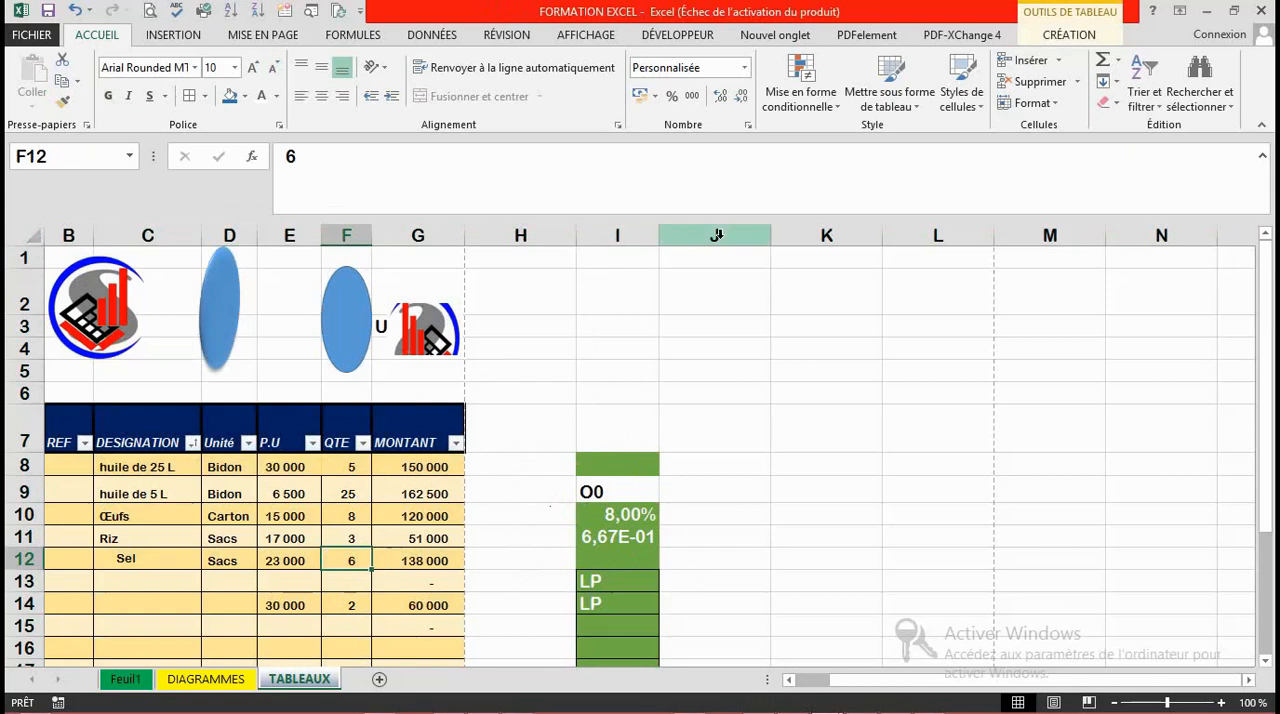
Step: Copy the blank formatting of column J onto column I with Format Painter and delete column I's contents
click(716, 235)
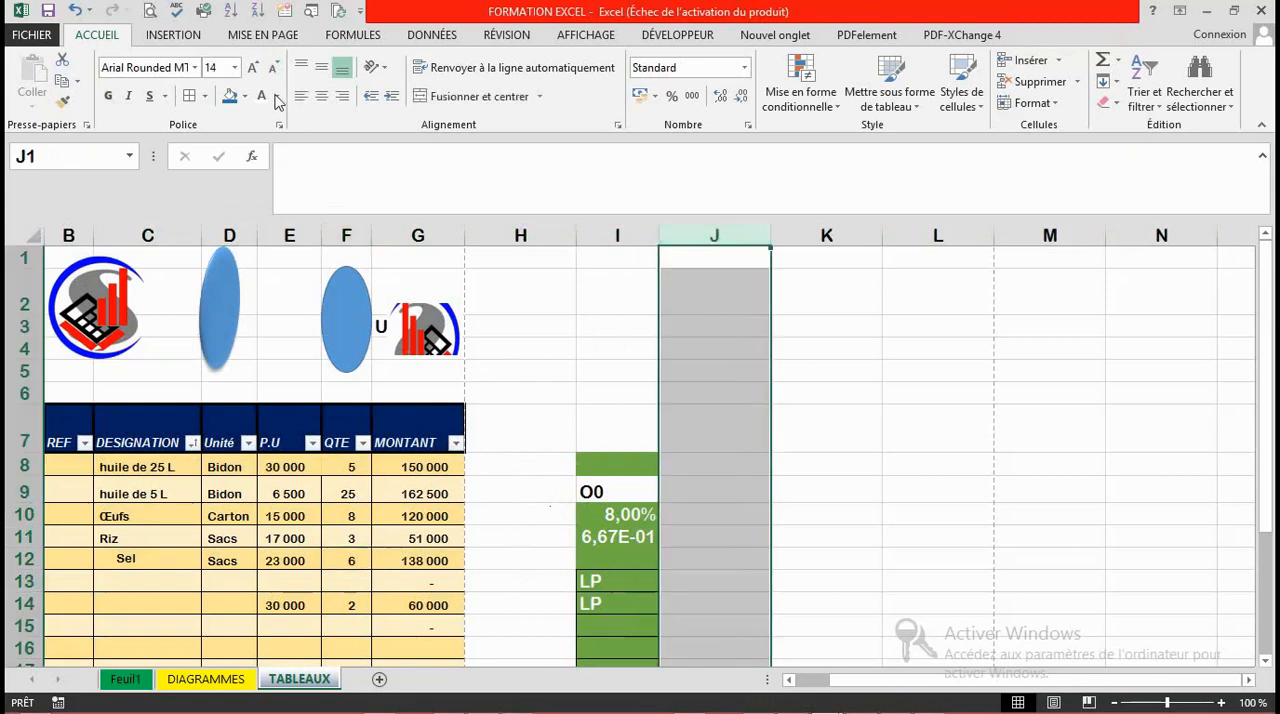
click(64, 103)
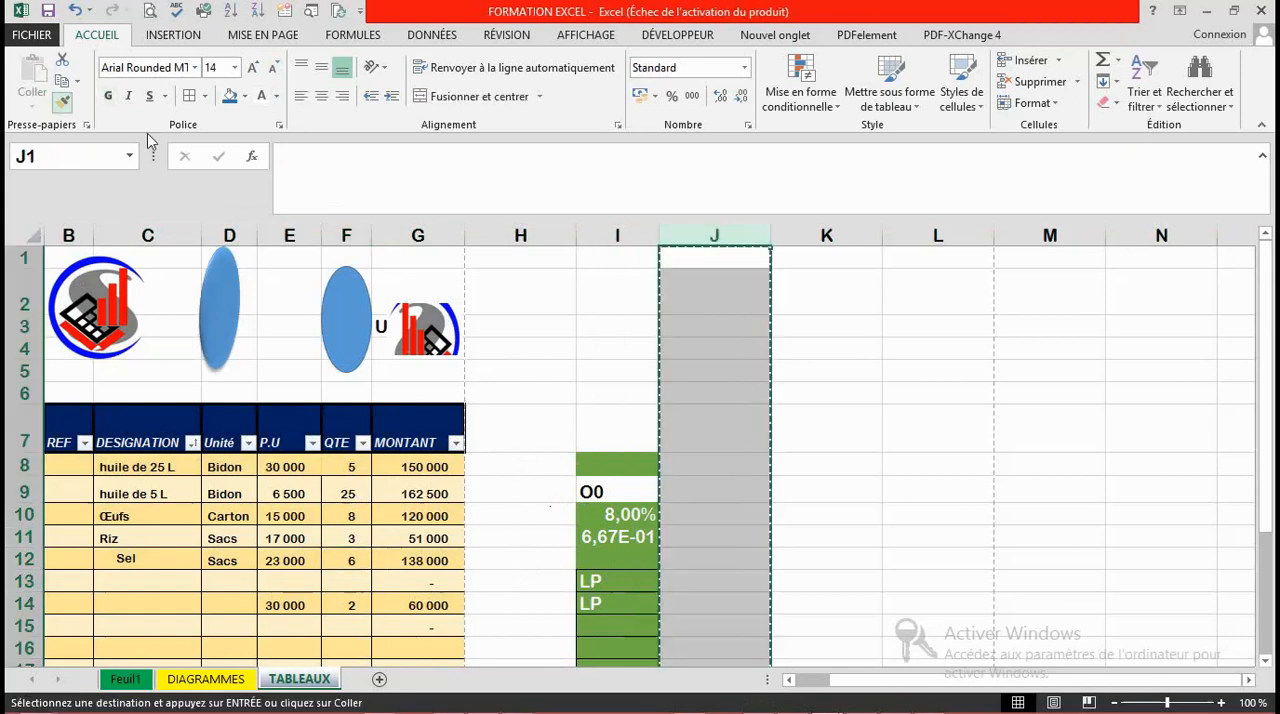
click(609, 235)
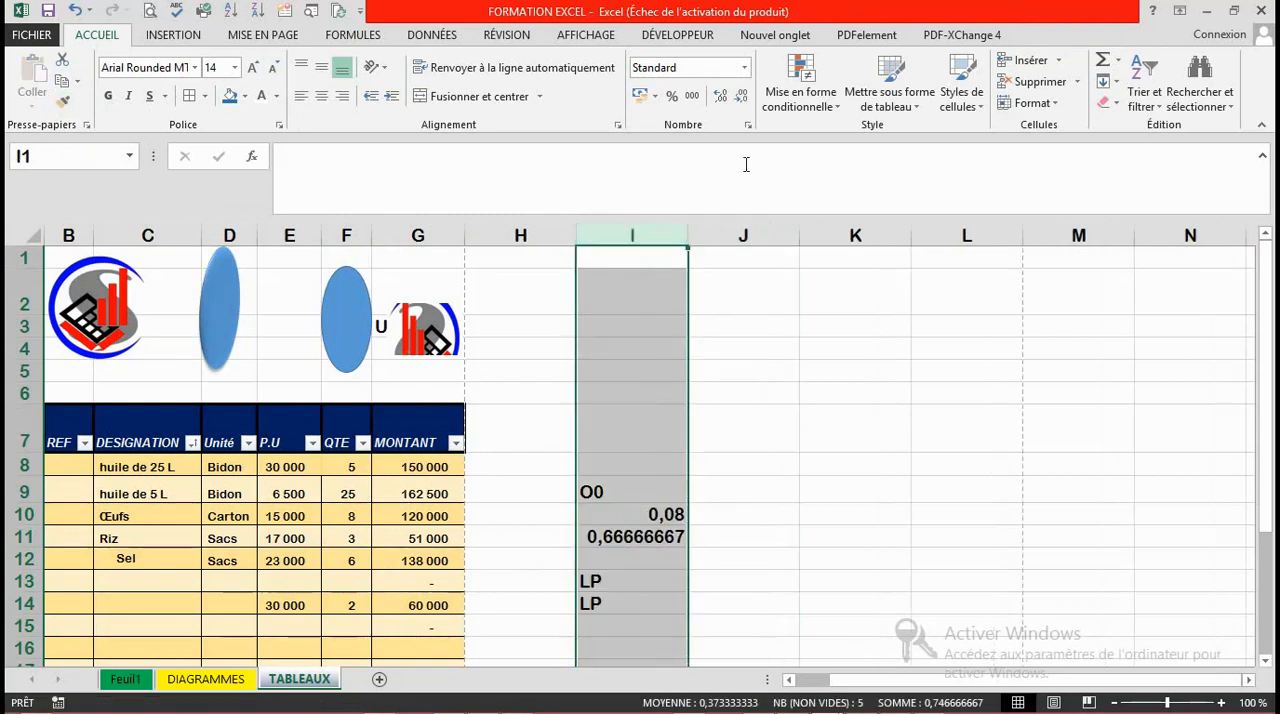
key(Delete)
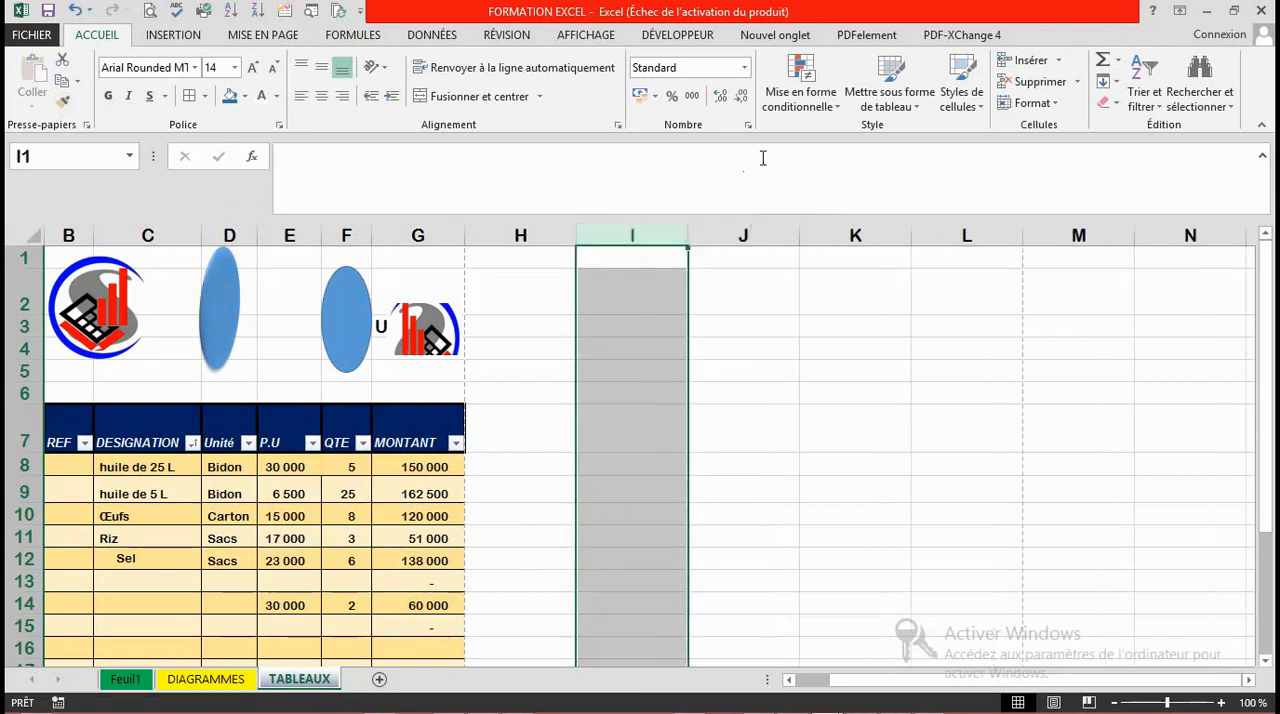
click(849, 489)
Step: Check the TABLEAUX sheet in the print preview and return to the worksheet
drag(1268, 303, 1270, 308)
drag(1255, 389, 1238, 290)
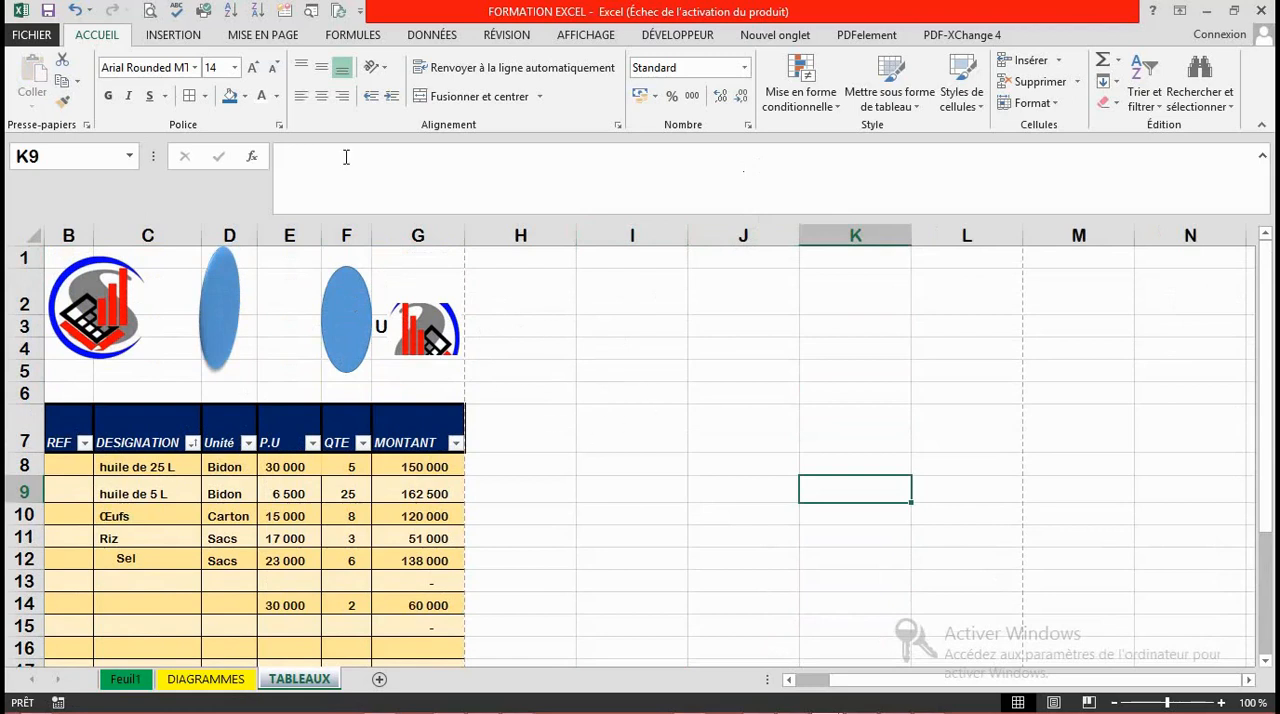
key(ctrl+p)
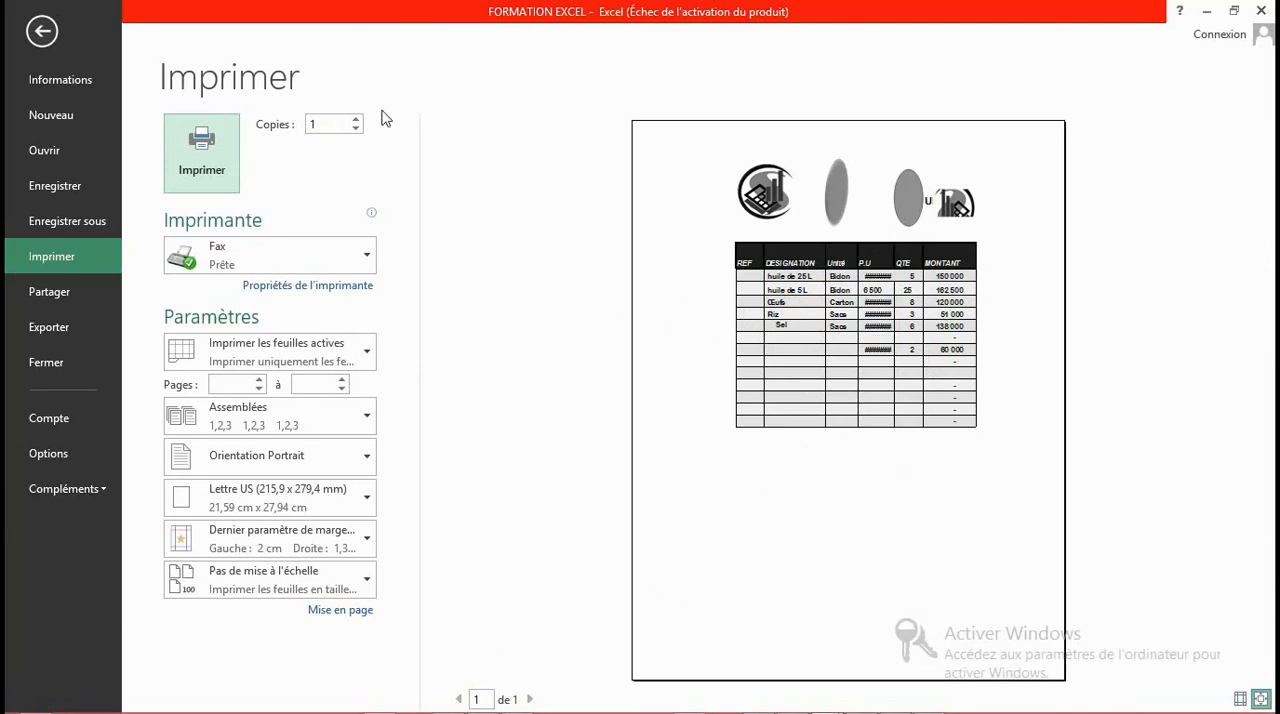
click(41, 33)
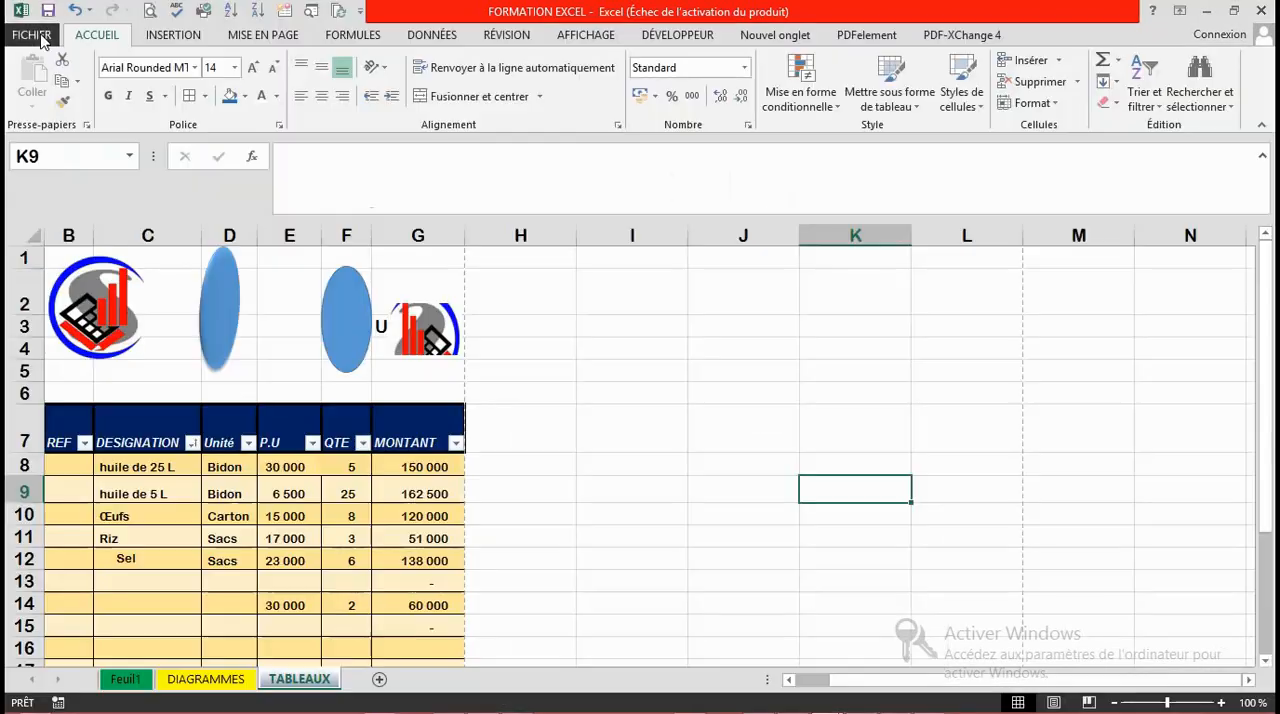
click(603, 401)
key(Down)
key(Down)
key(Down)
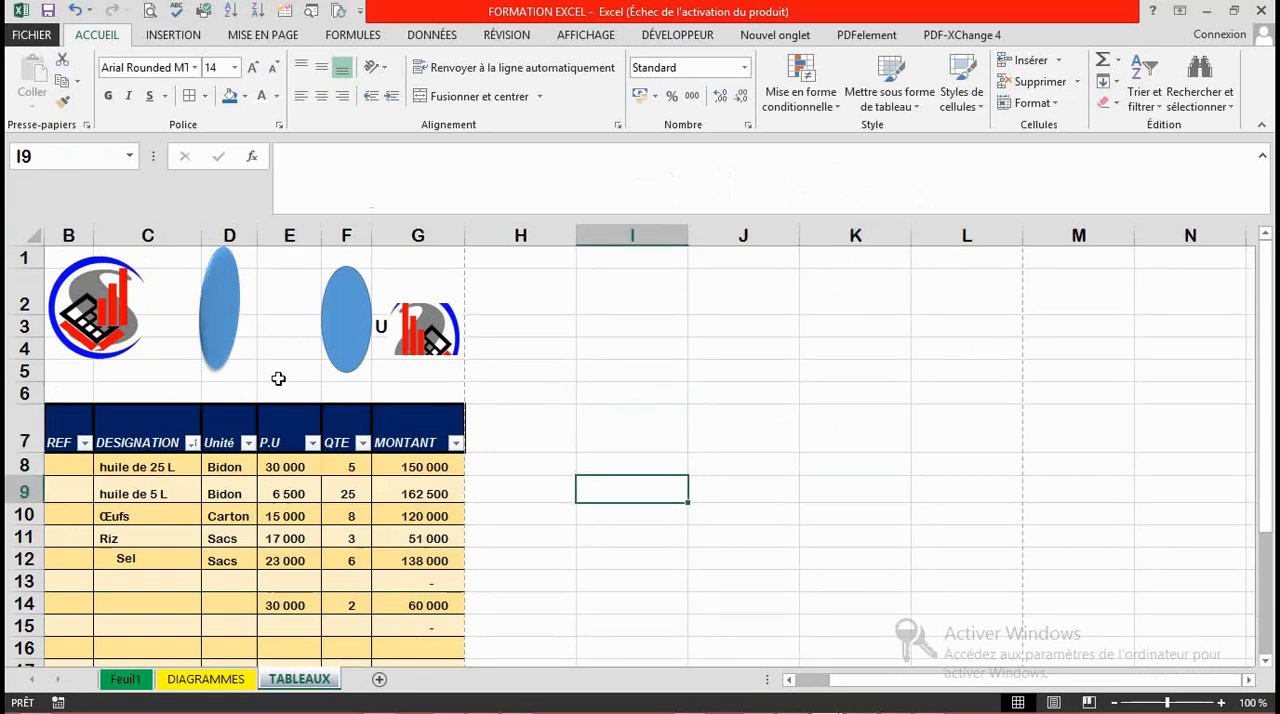
click(278, 379)
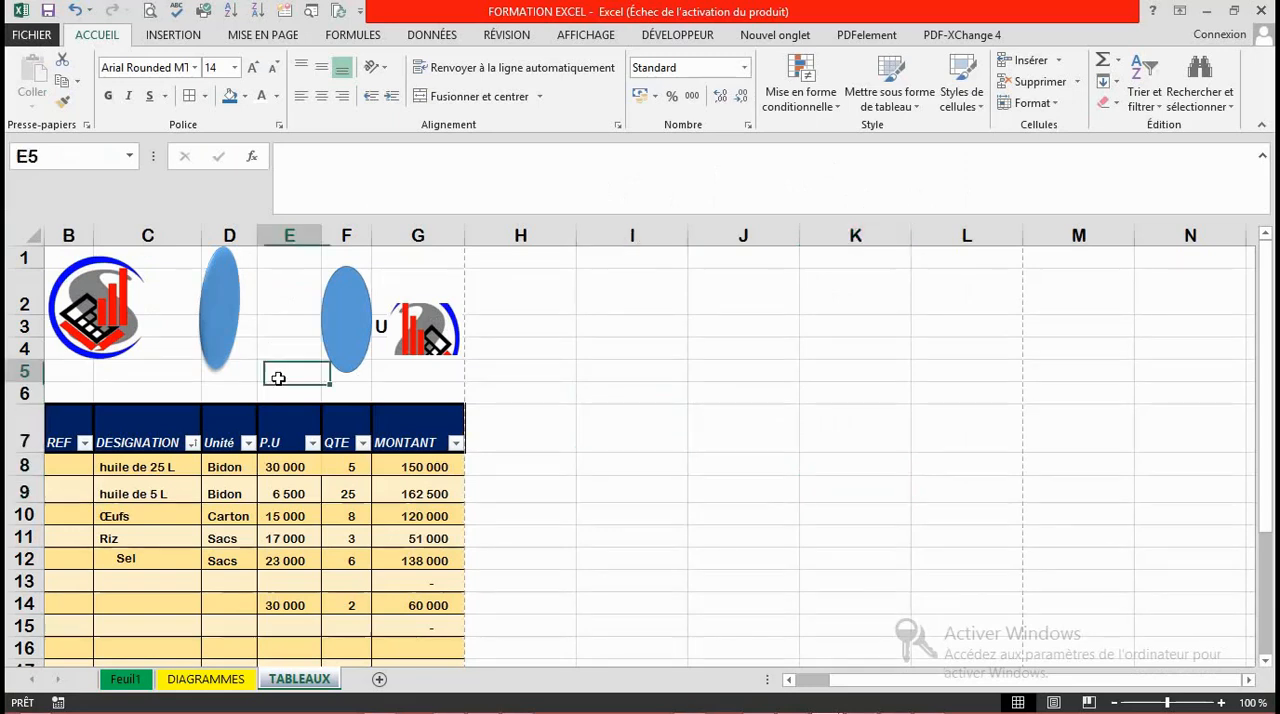
Step: Center the header texts in row 7 both horizontally and vertically
click(33, 424)
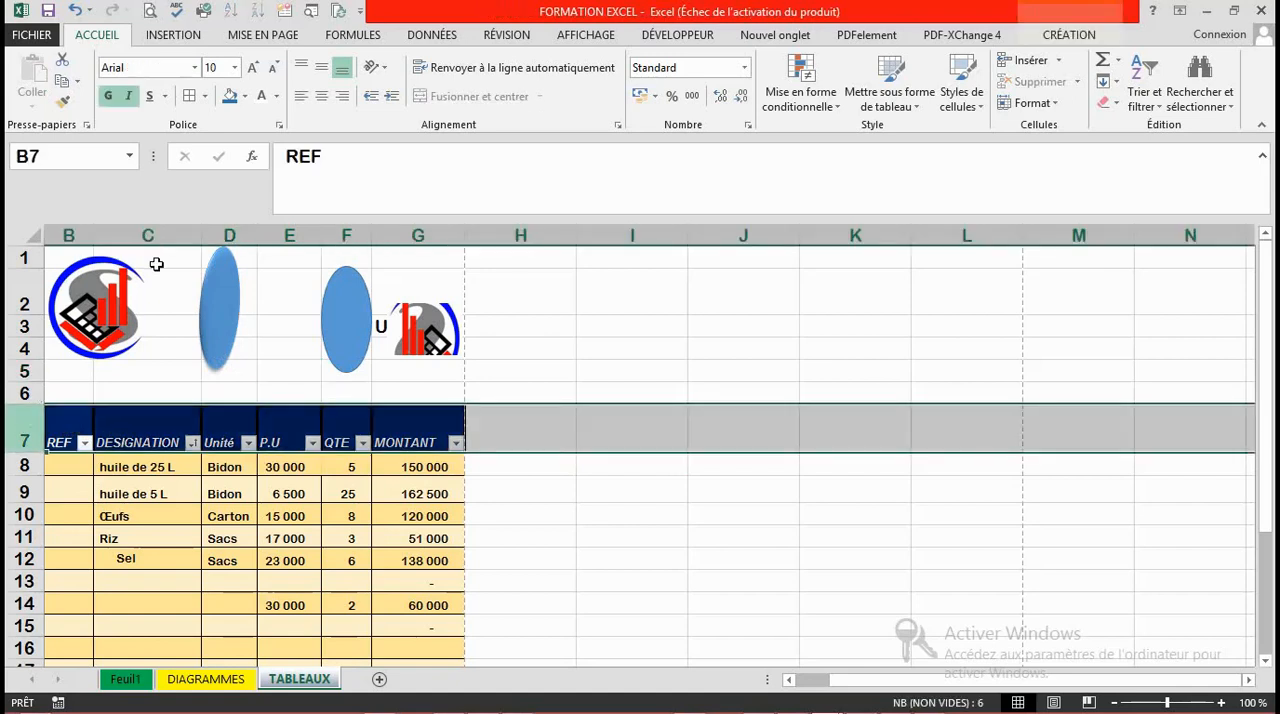
click(320, 96)
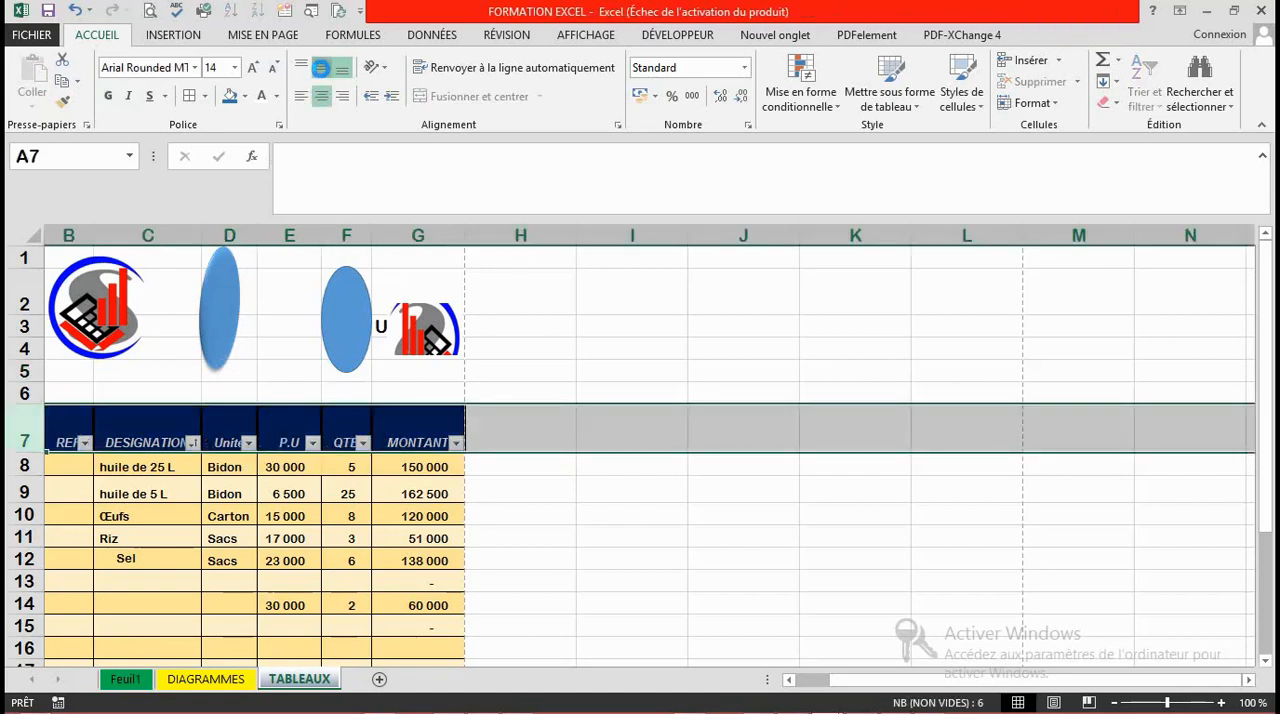
click(320, 67)
click(670, 560)
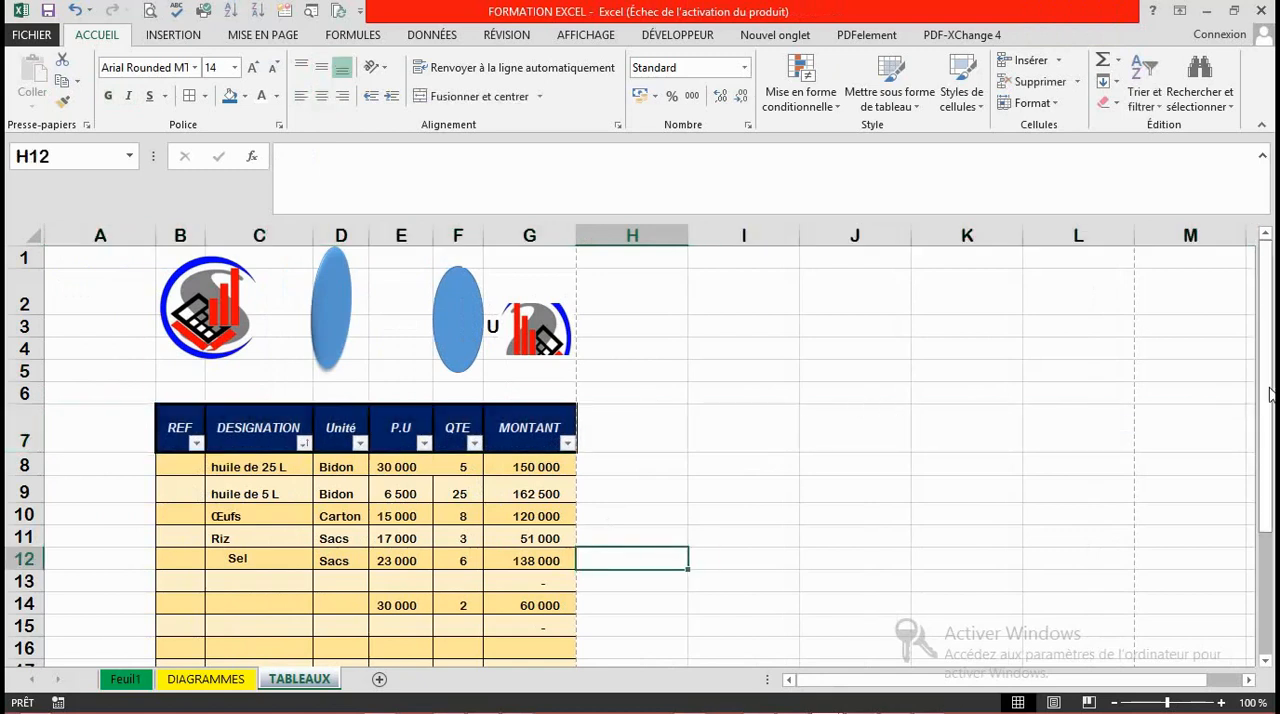
drag(1270, 387, 1274, 516)
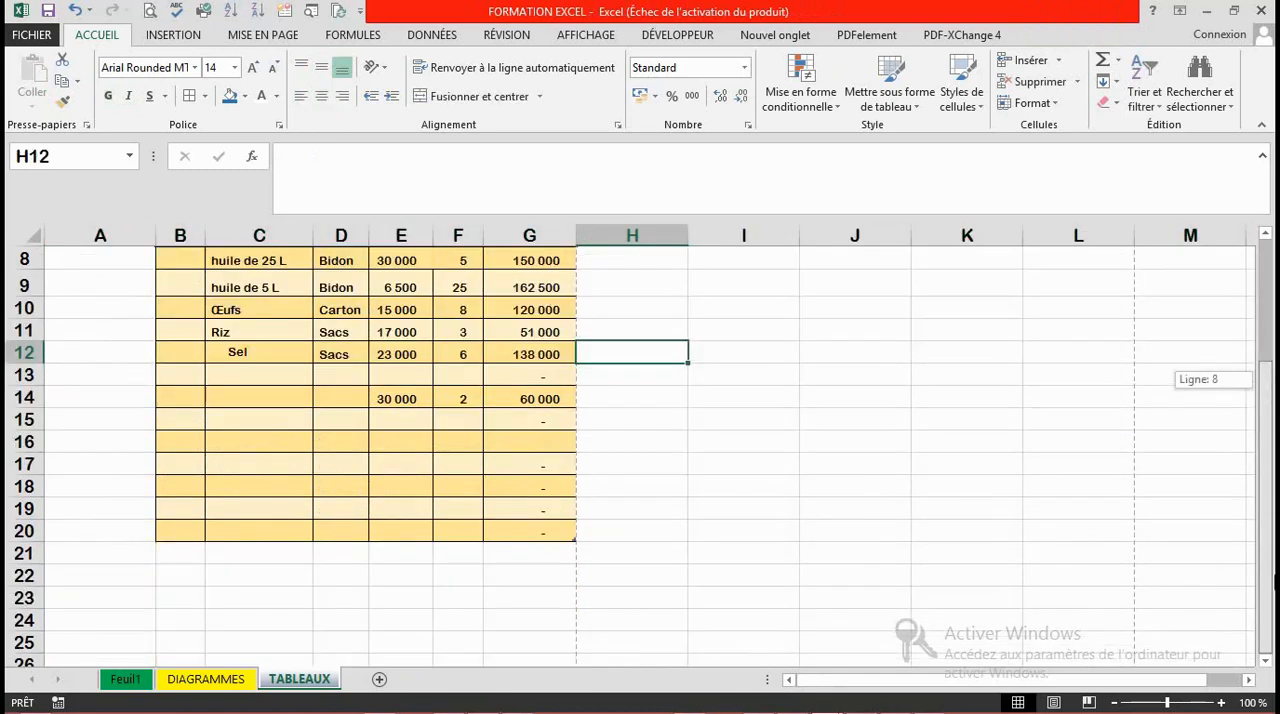
drag(1265, 458, 1266, 395)
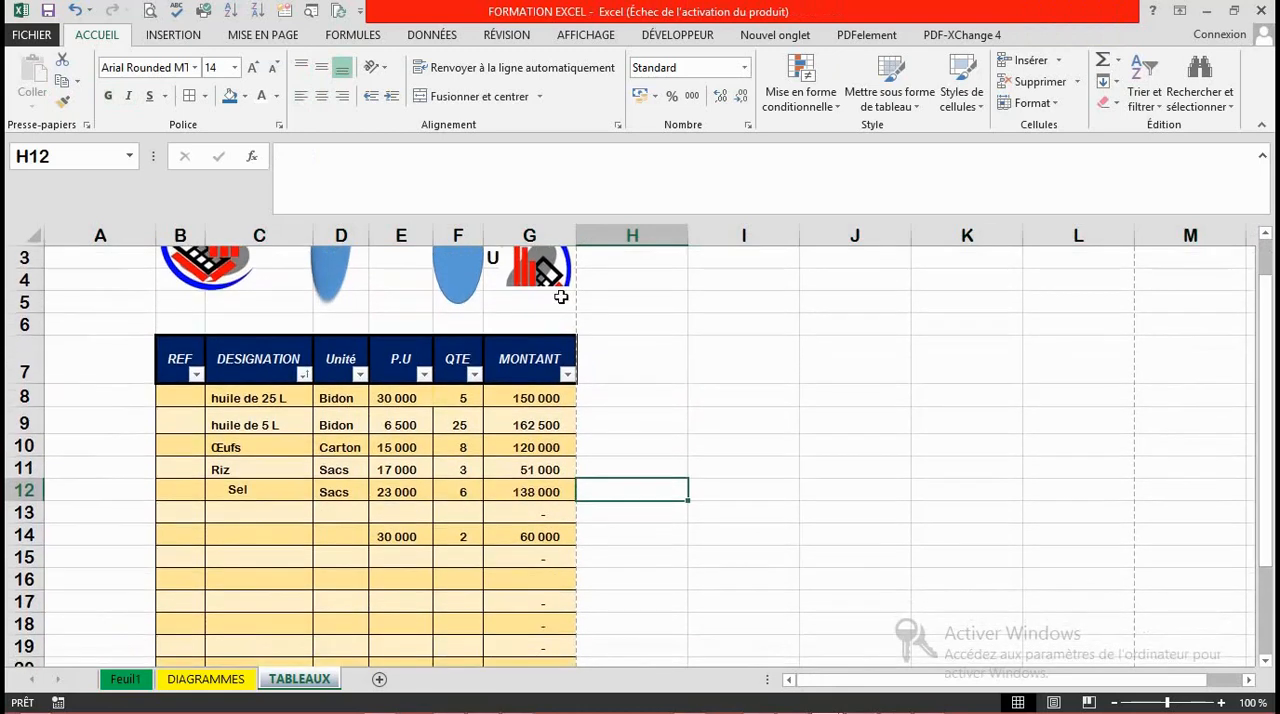
click(22, 364)
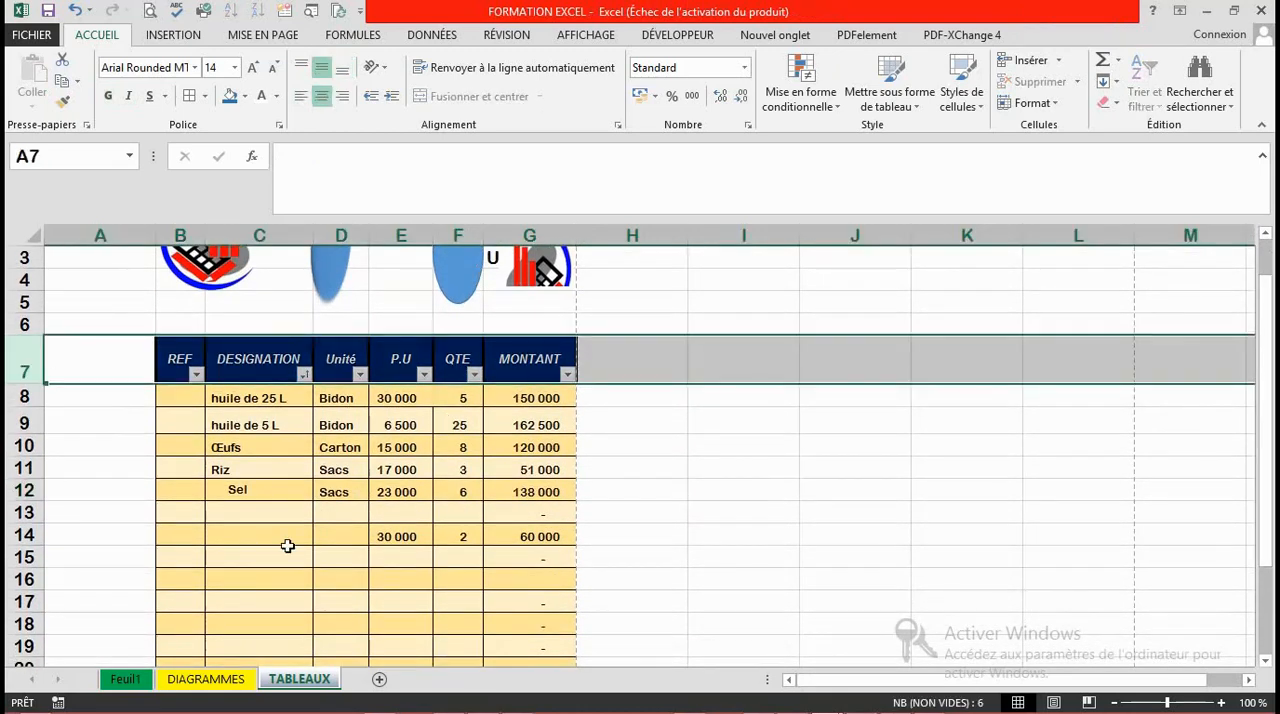
click(286, 552)
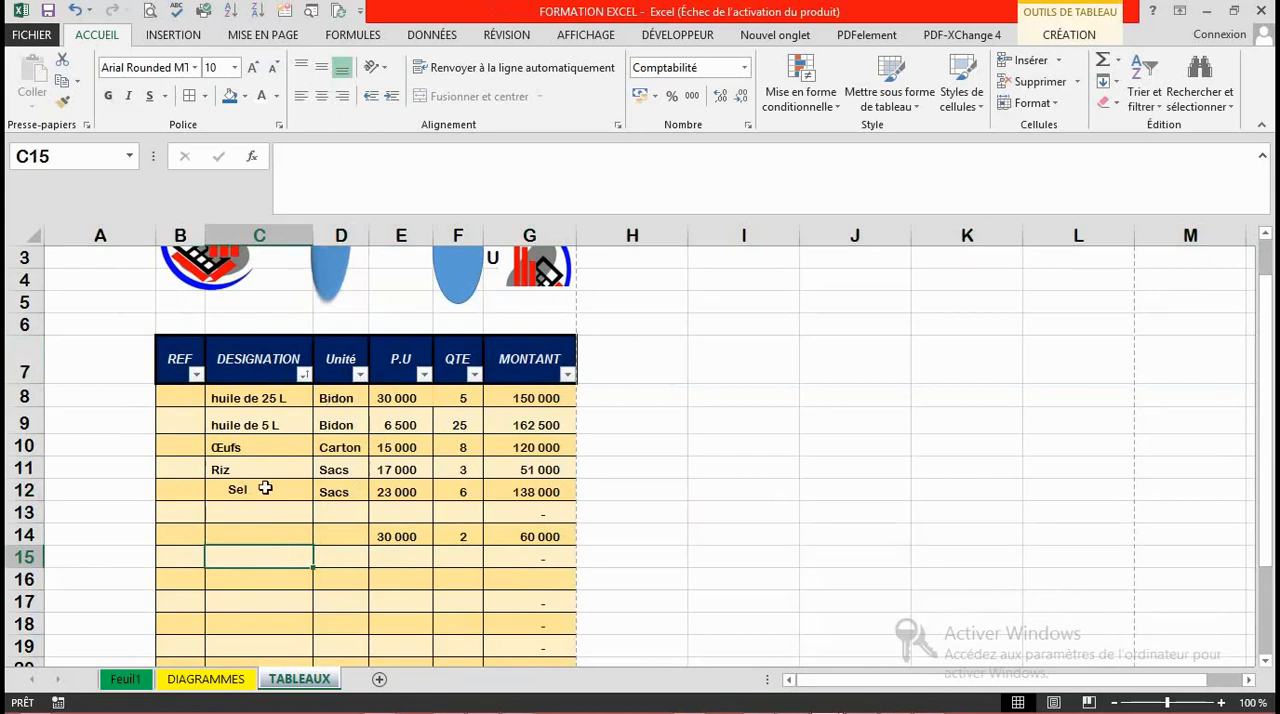
click(24, 512)
click(228, 558)
click(336, 451)
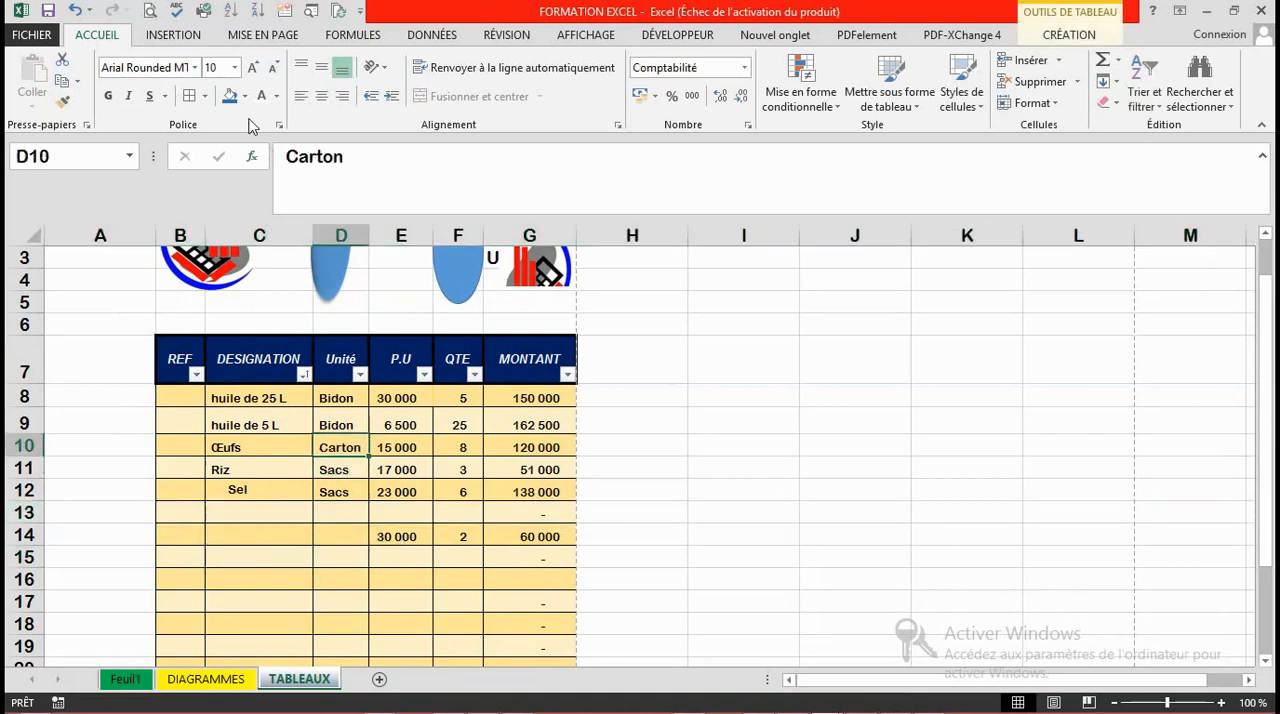
click(265, 35)
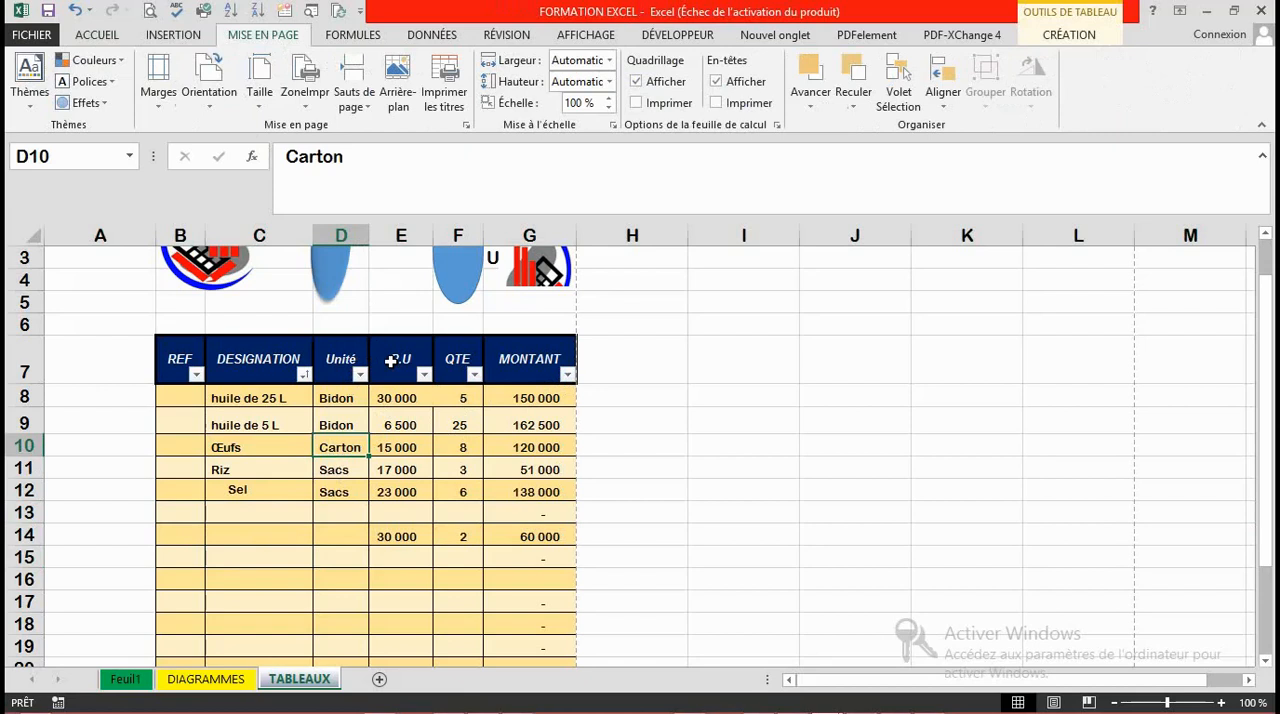
click(397, 538)
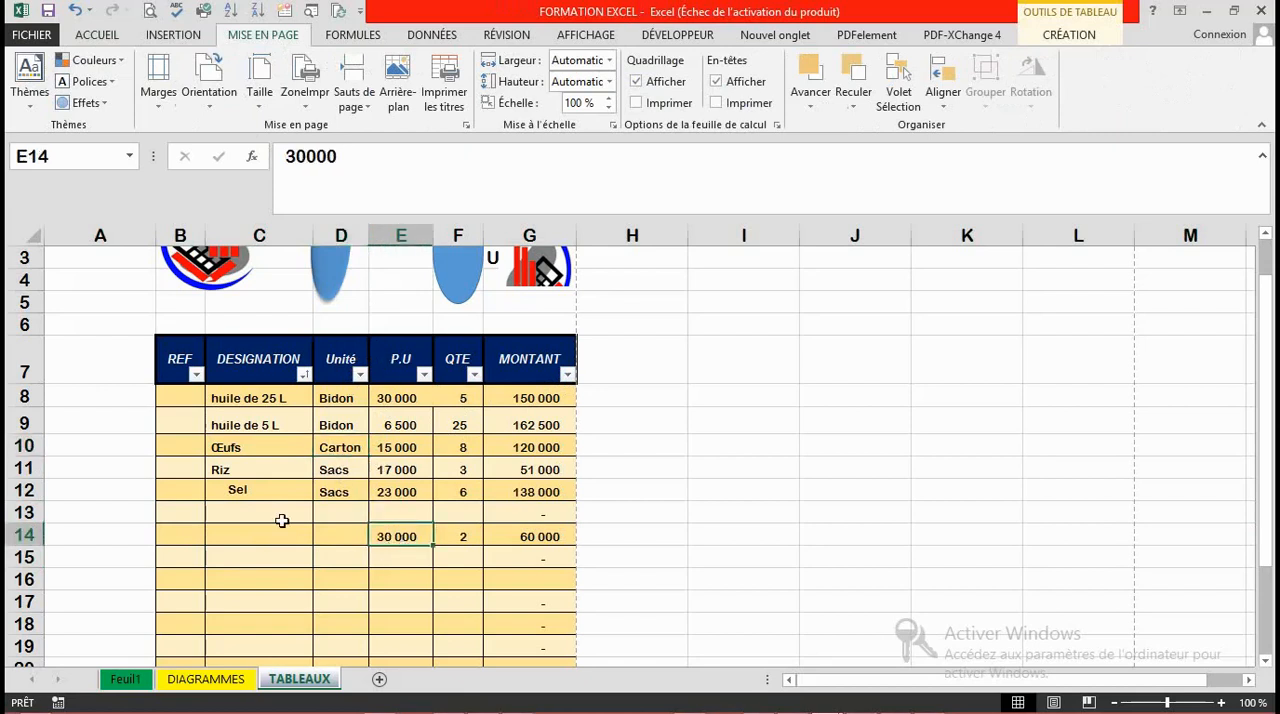
click(358, 515)
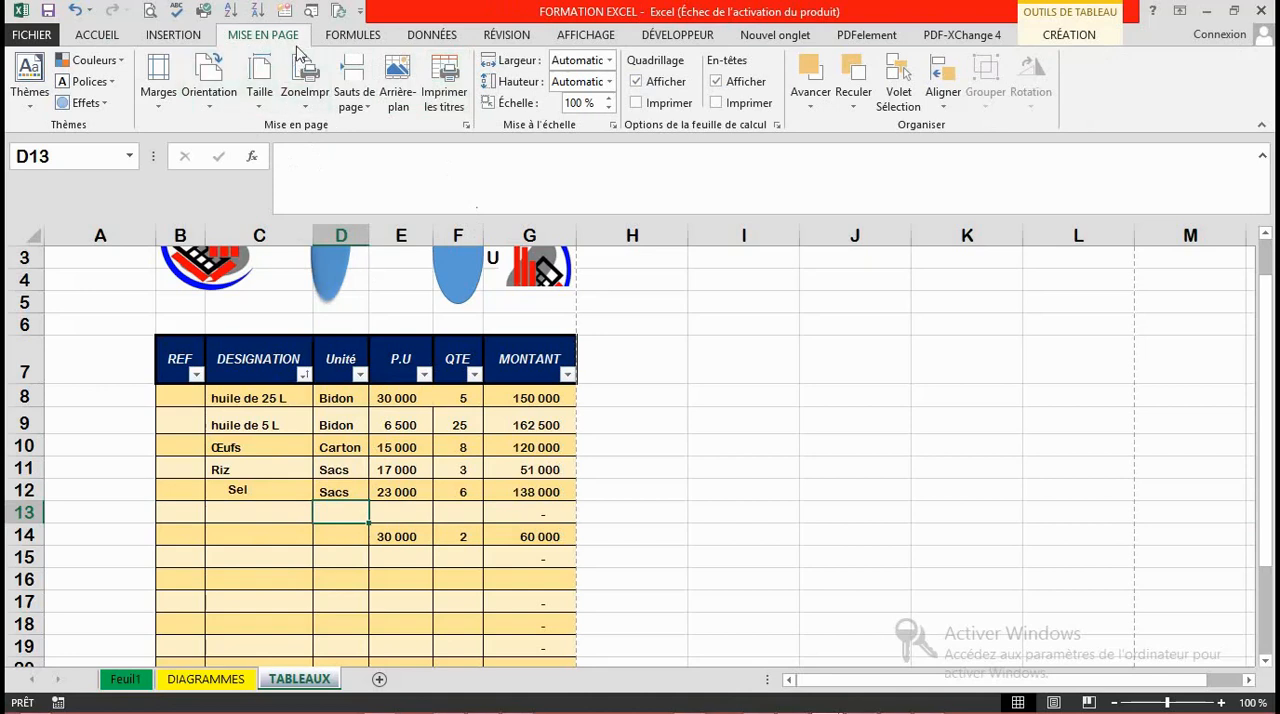
click(350, 36)
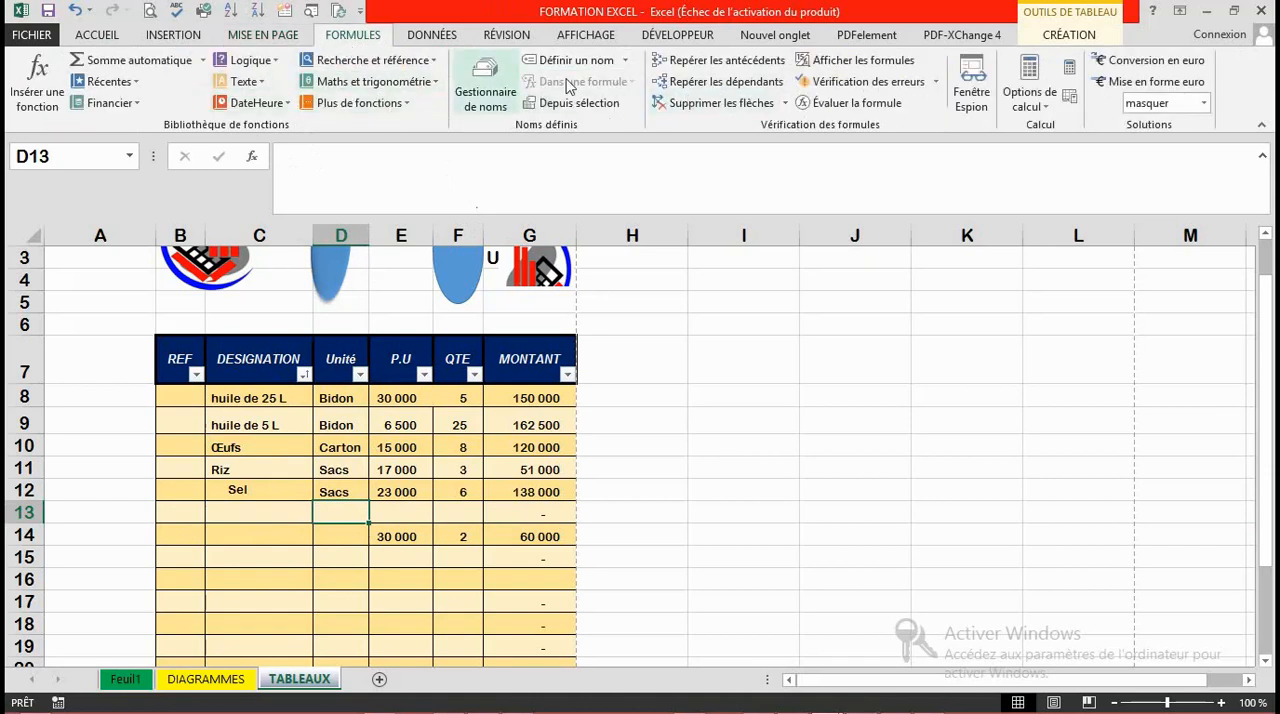
click(420, 36)
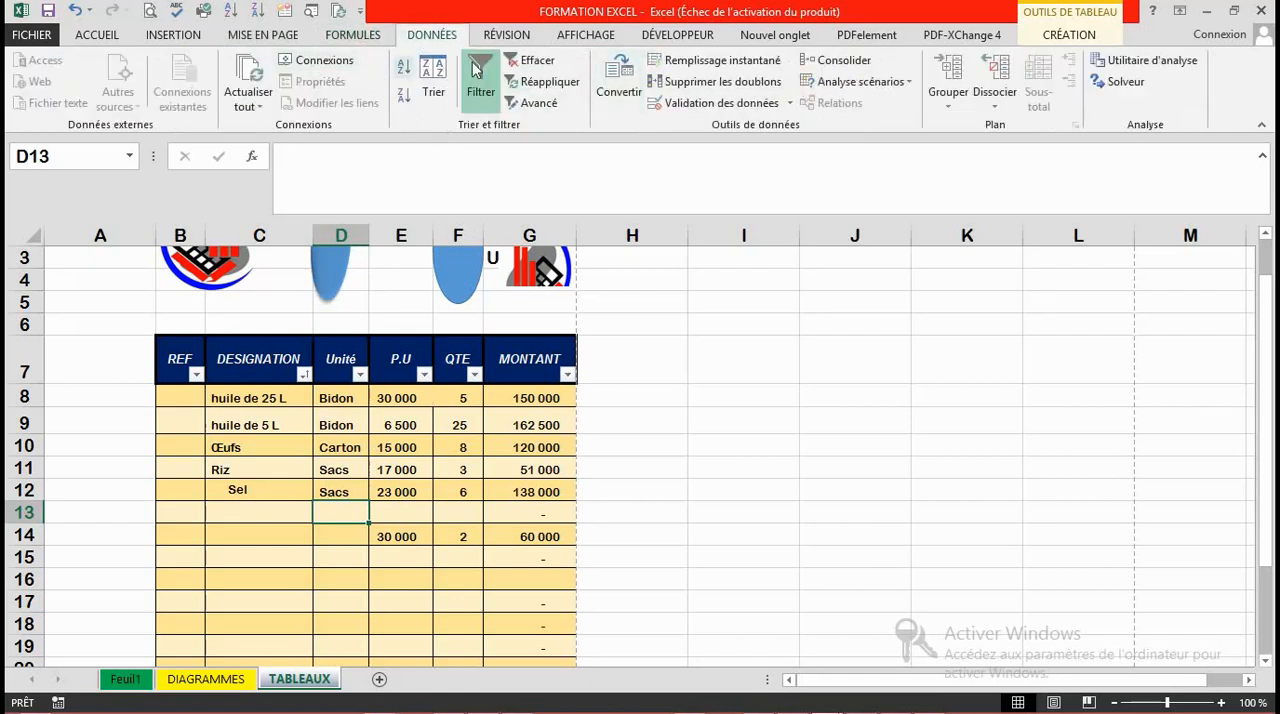
click(495, 35)
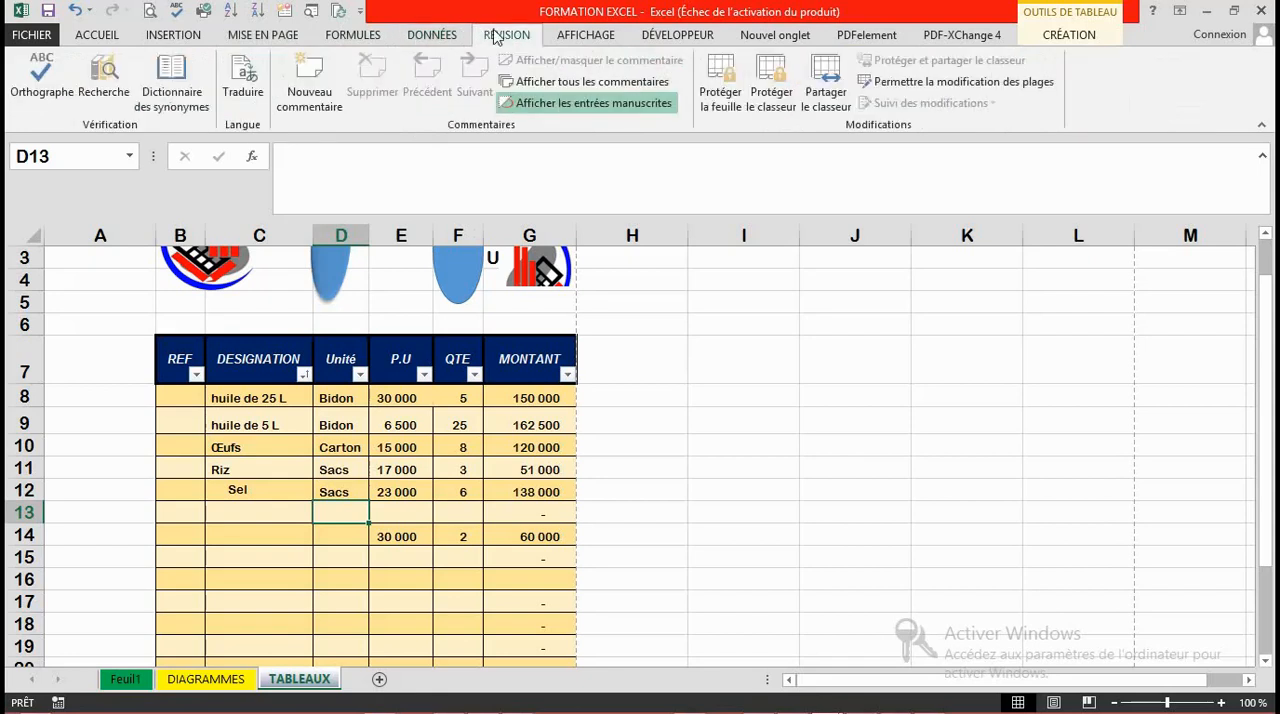
click(590, 36)
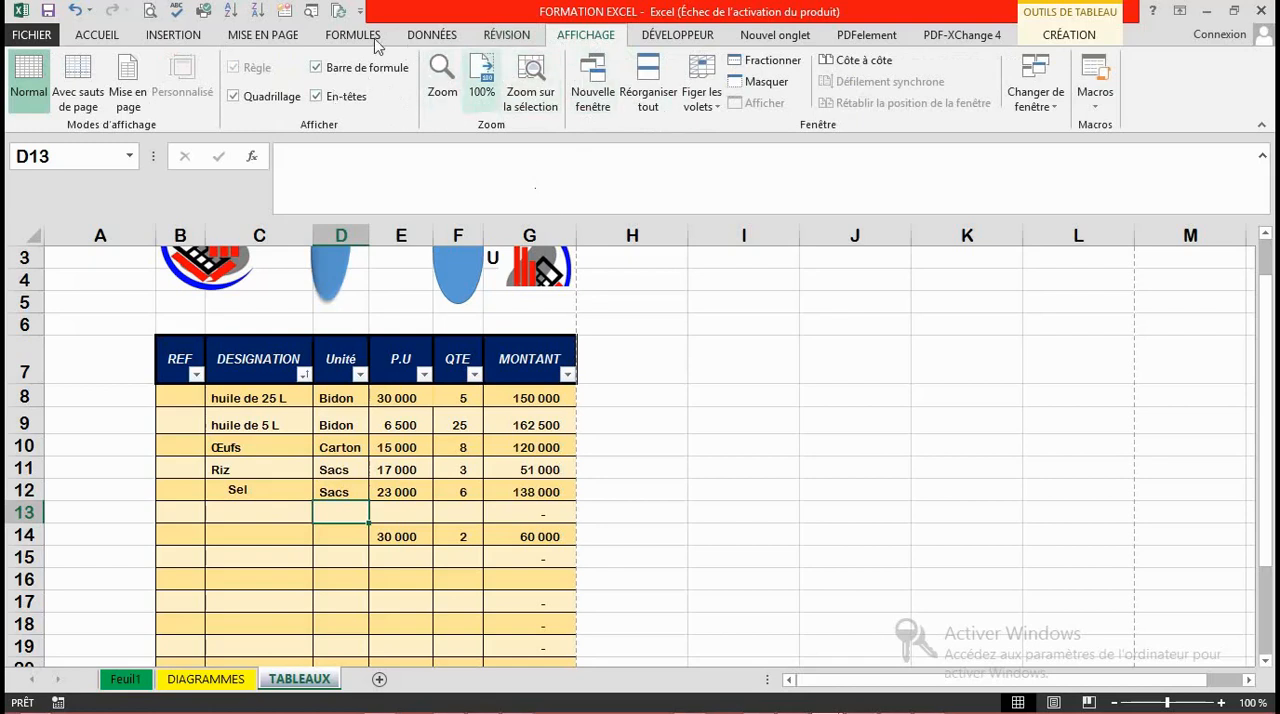
click(408, 35)
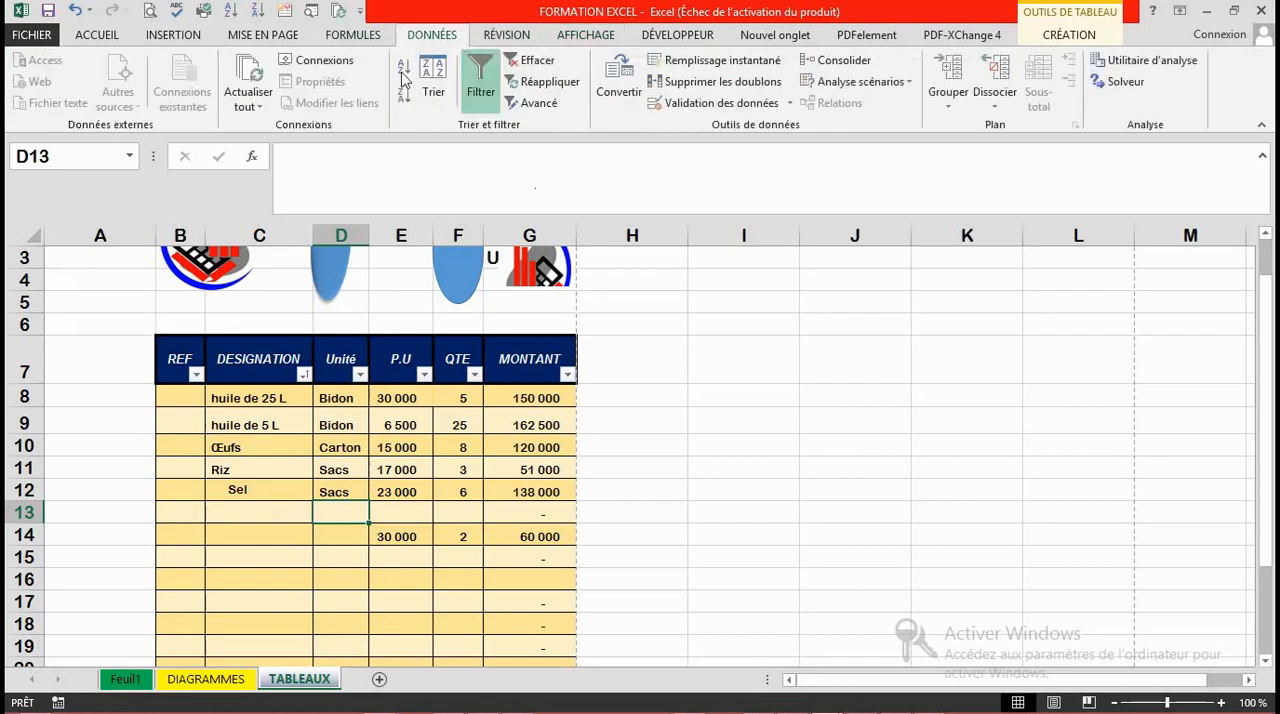
click(698, 411)
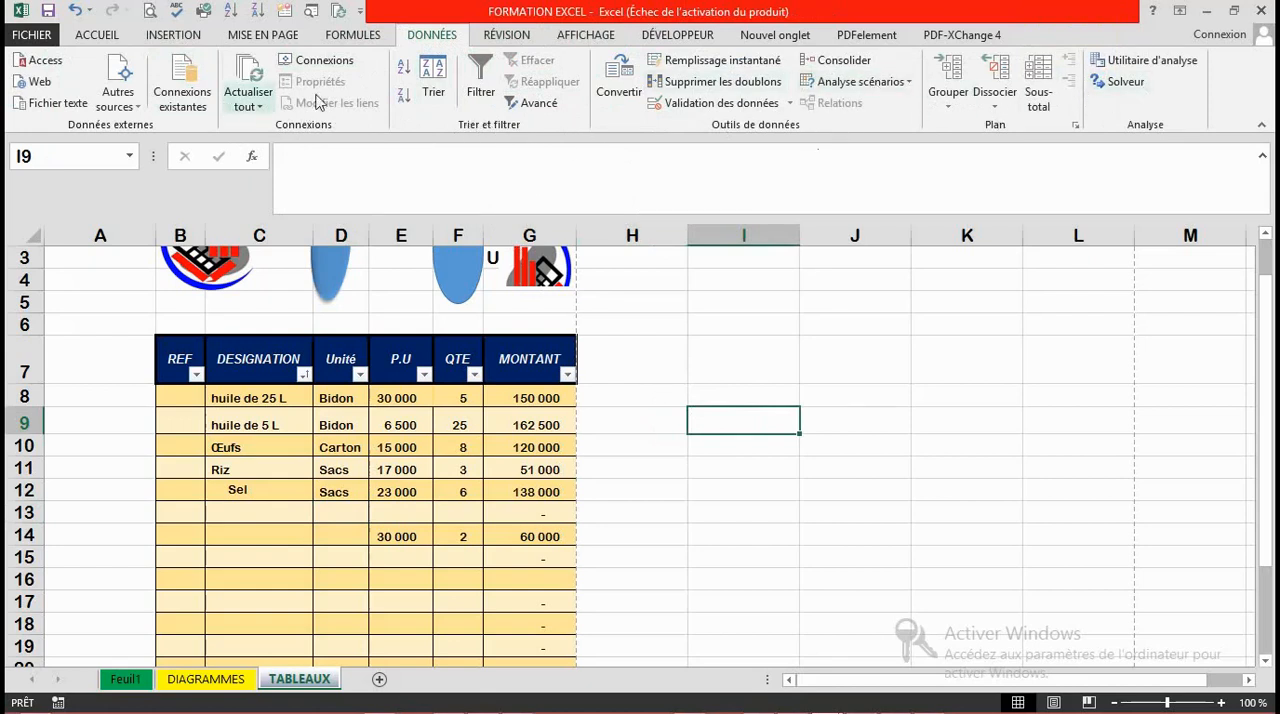
click(504, 36)
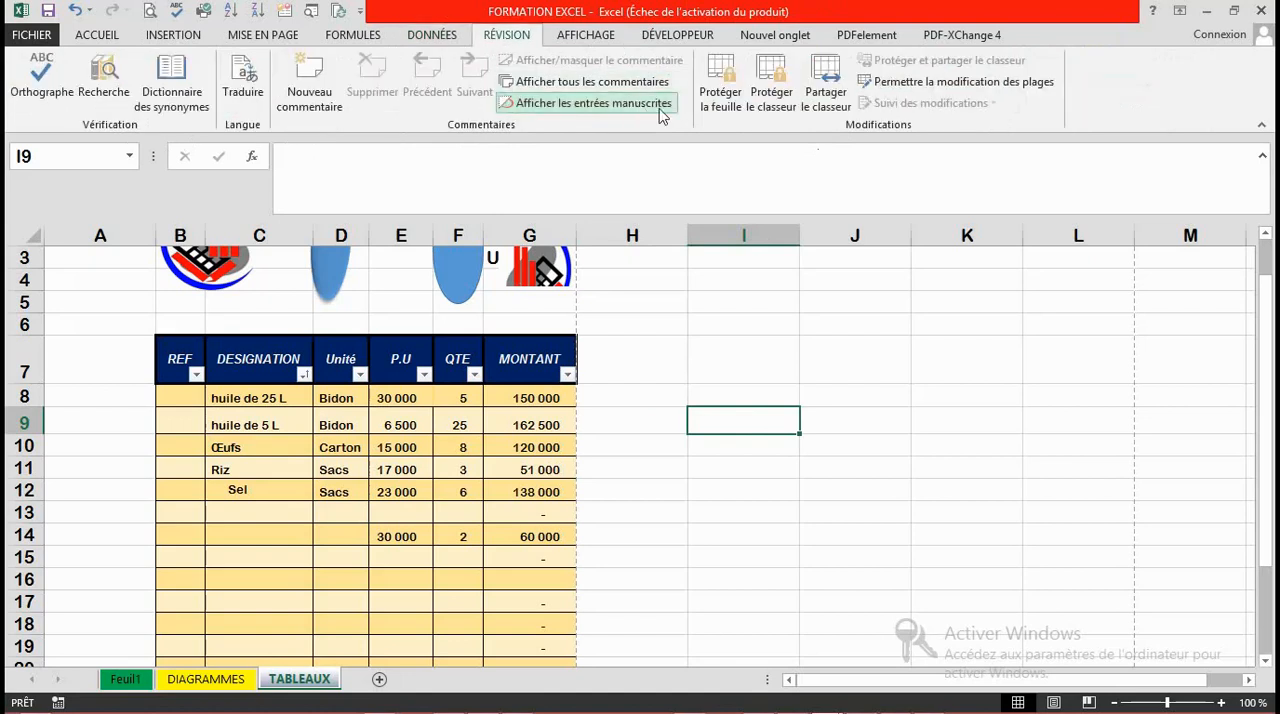
click(430, 36)
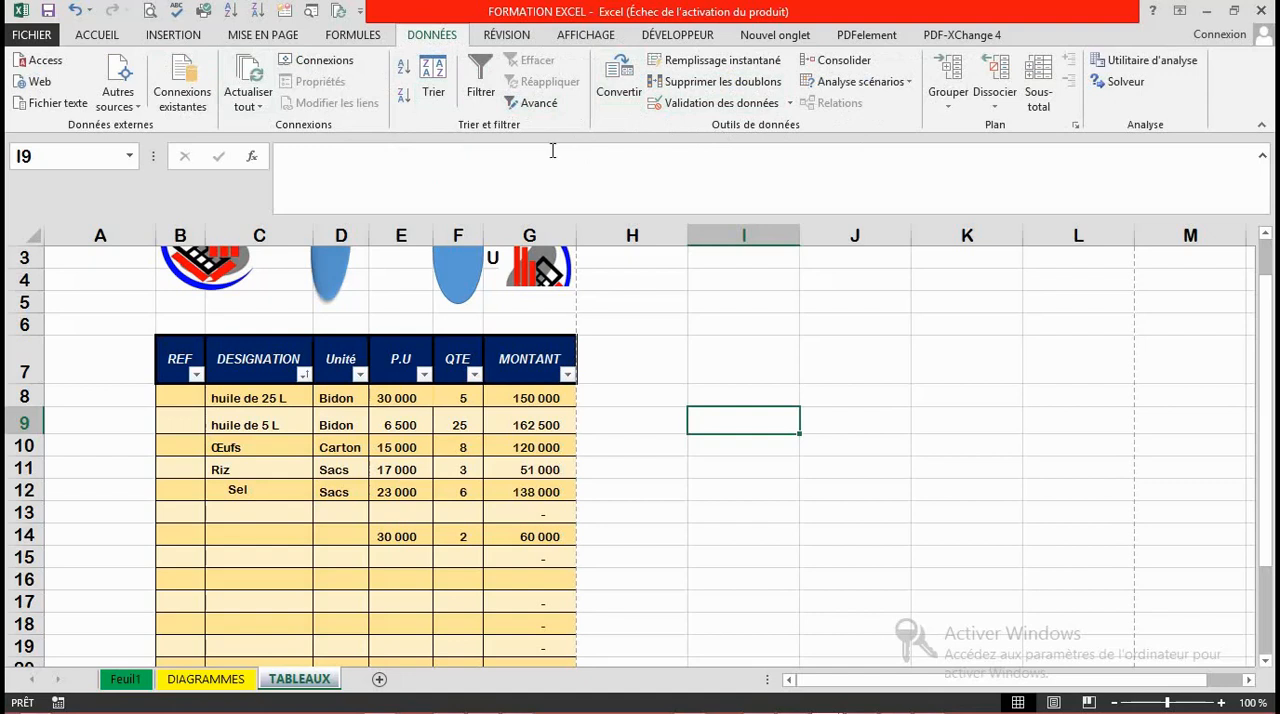
click(494, 38)
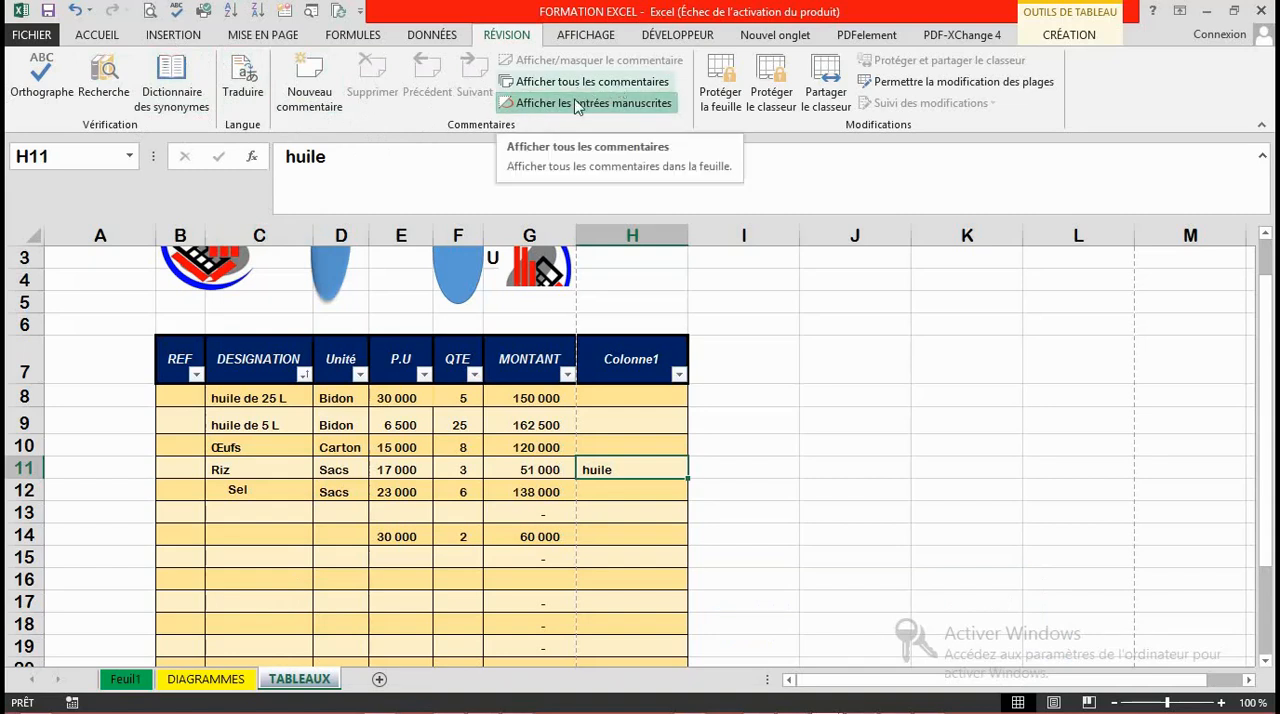
click(627, 113)
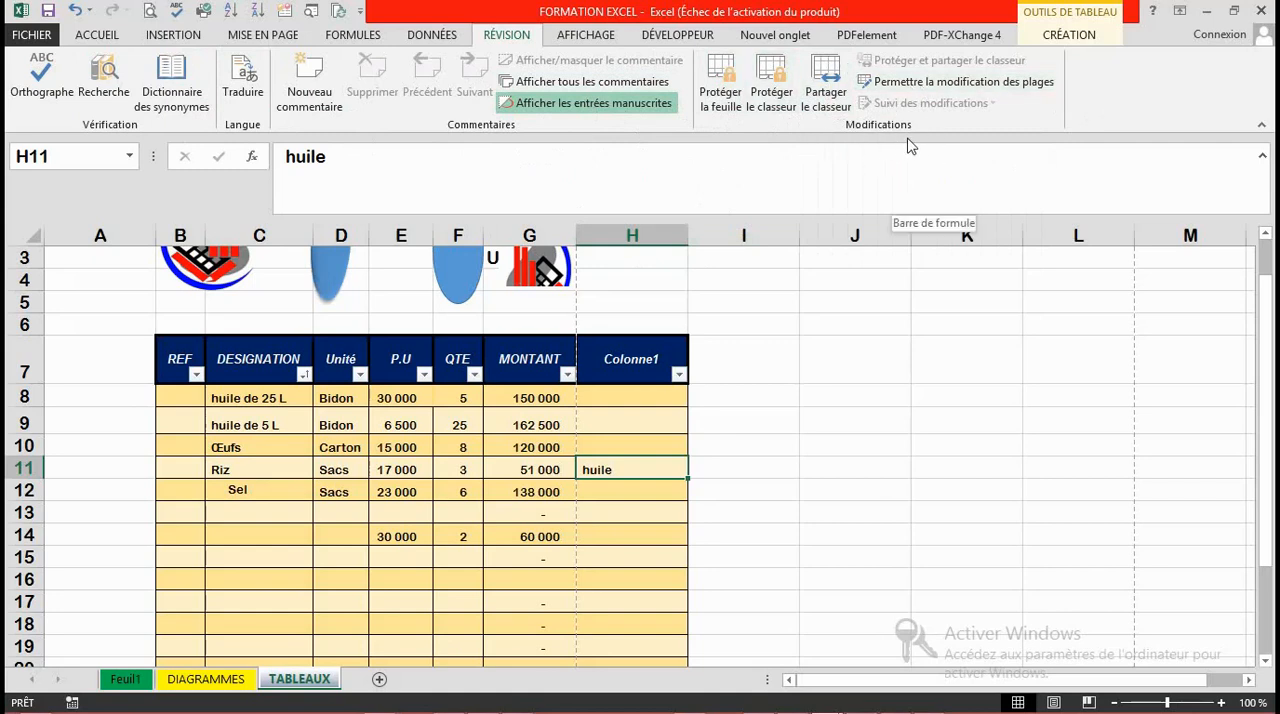
click(746, 323)
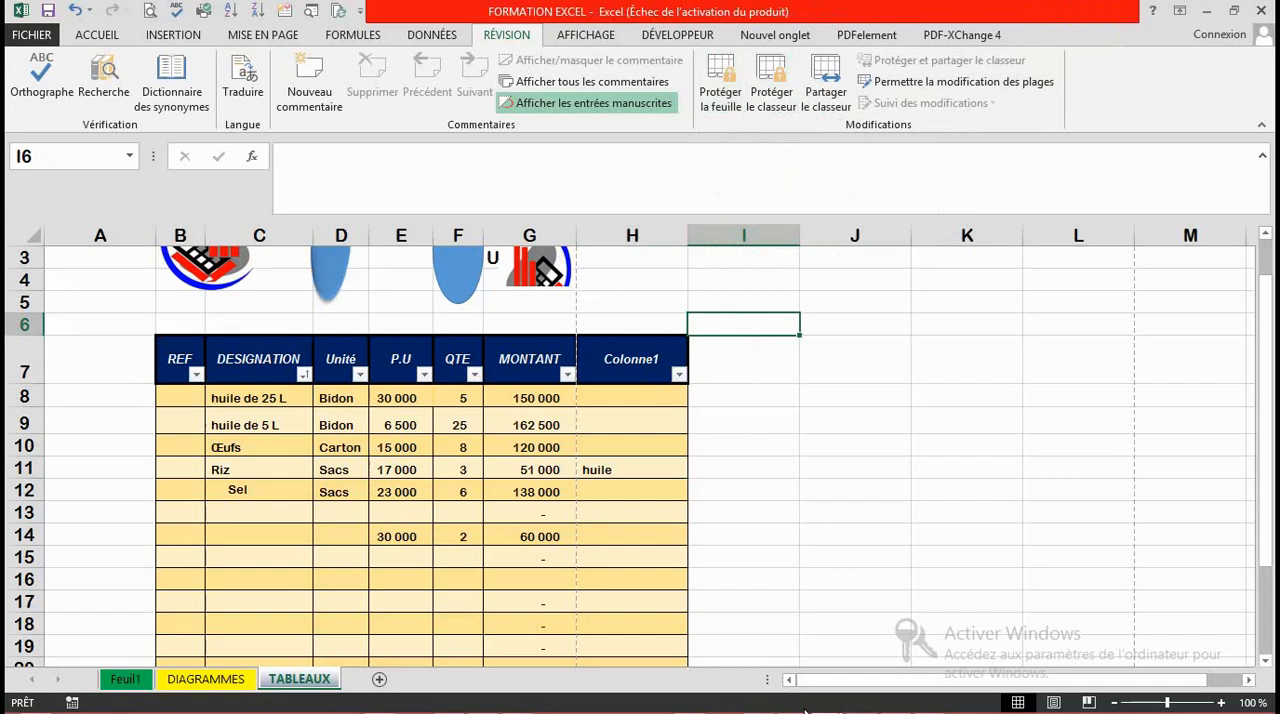
click(814, 528)
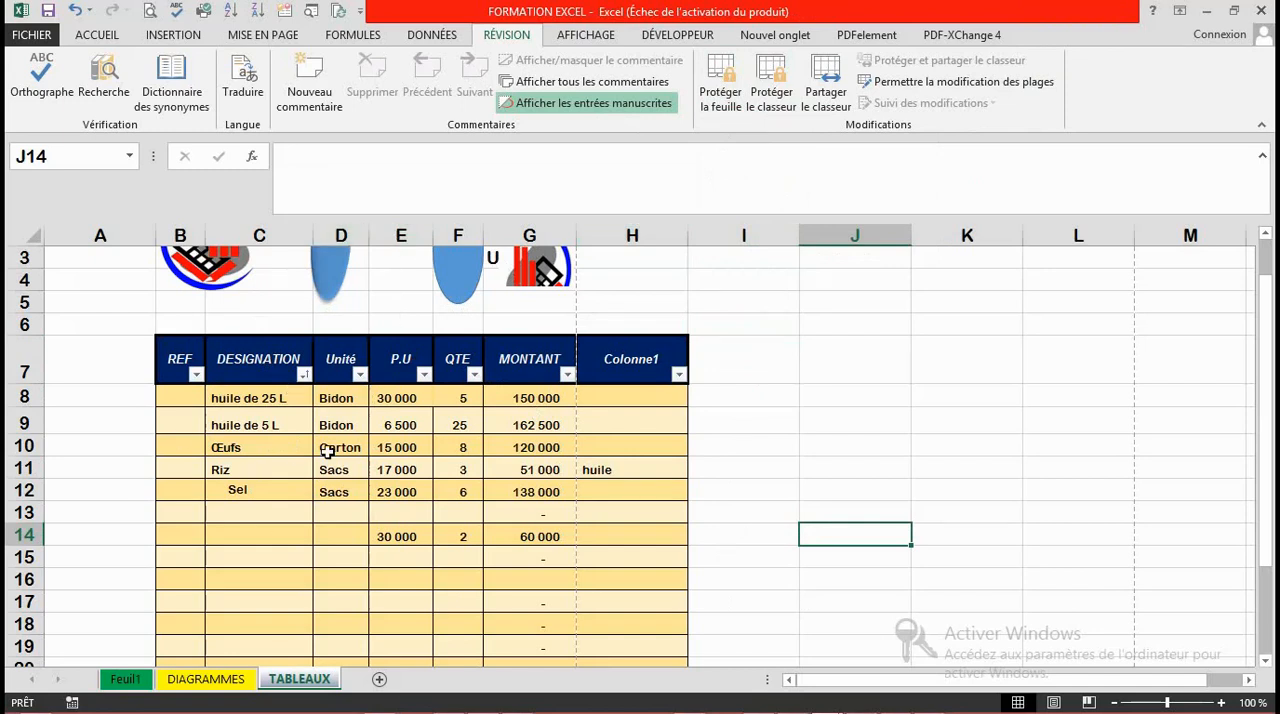
Step: Protect the whole TABLEAUX sheet with a password, allowing only the selection of locked and unlocked cells
click(99, 293)
key(ctrl+a)
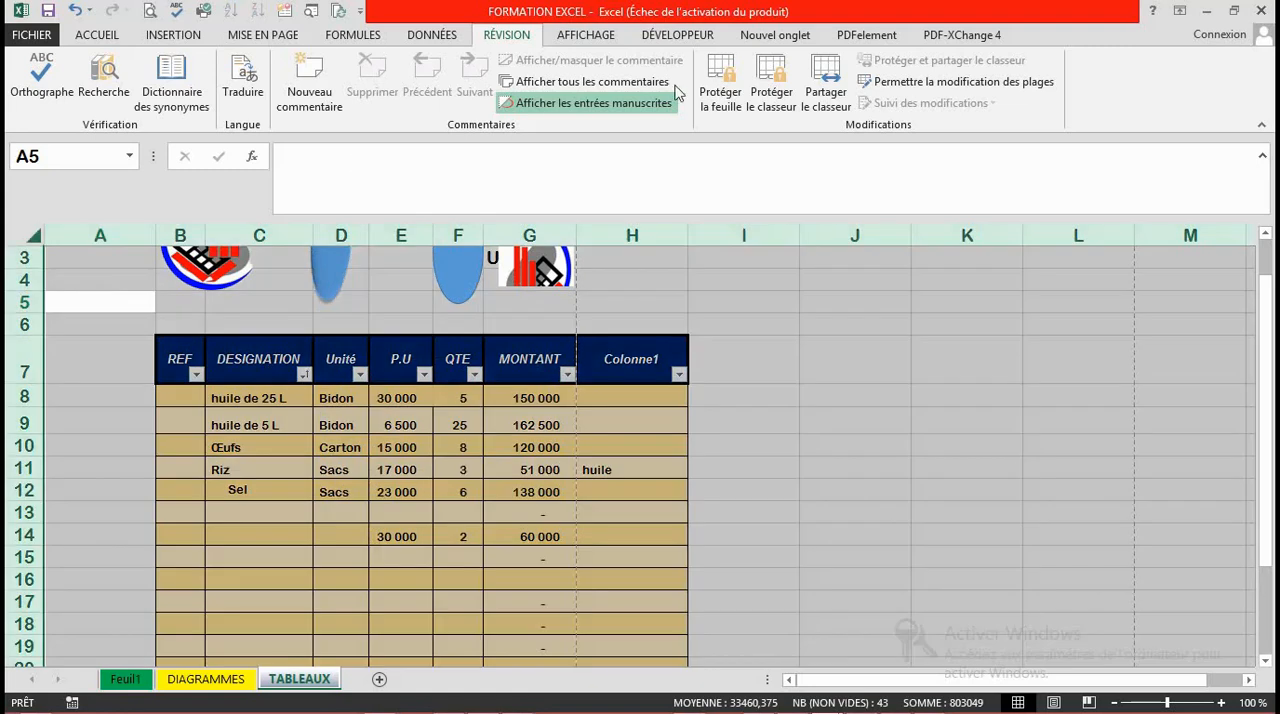
click(722, 80)
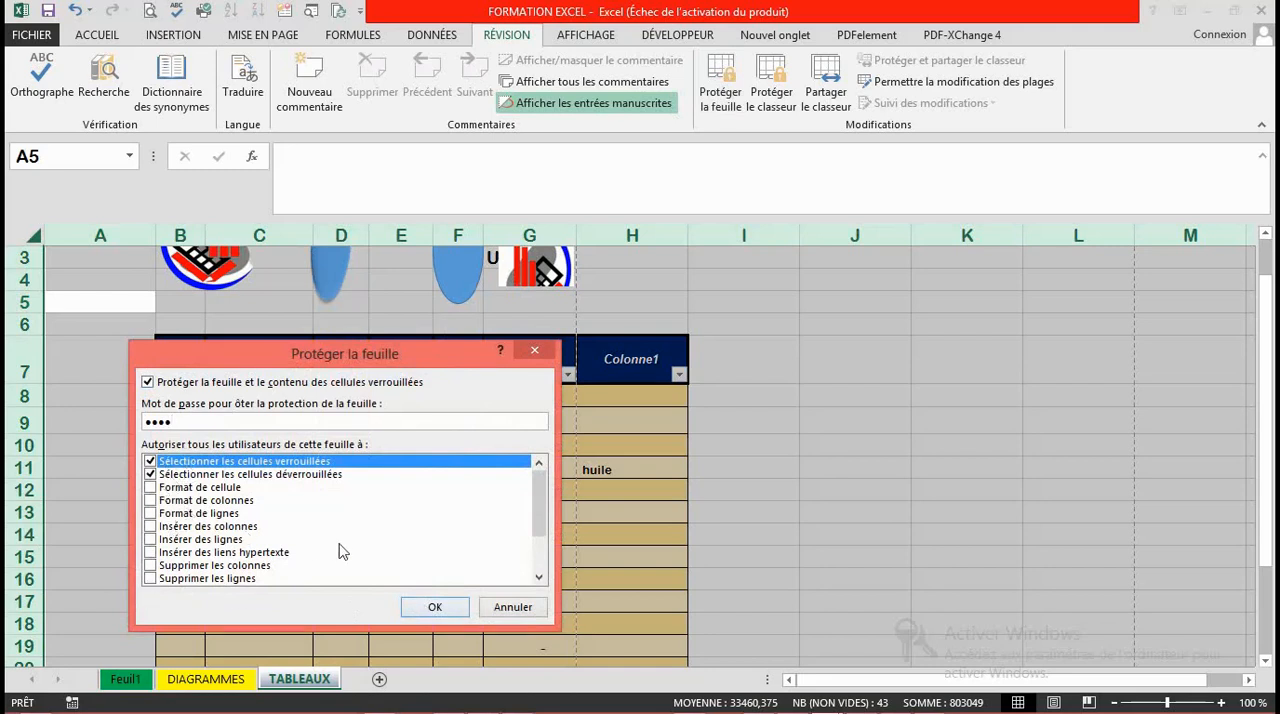
click(437, 608)
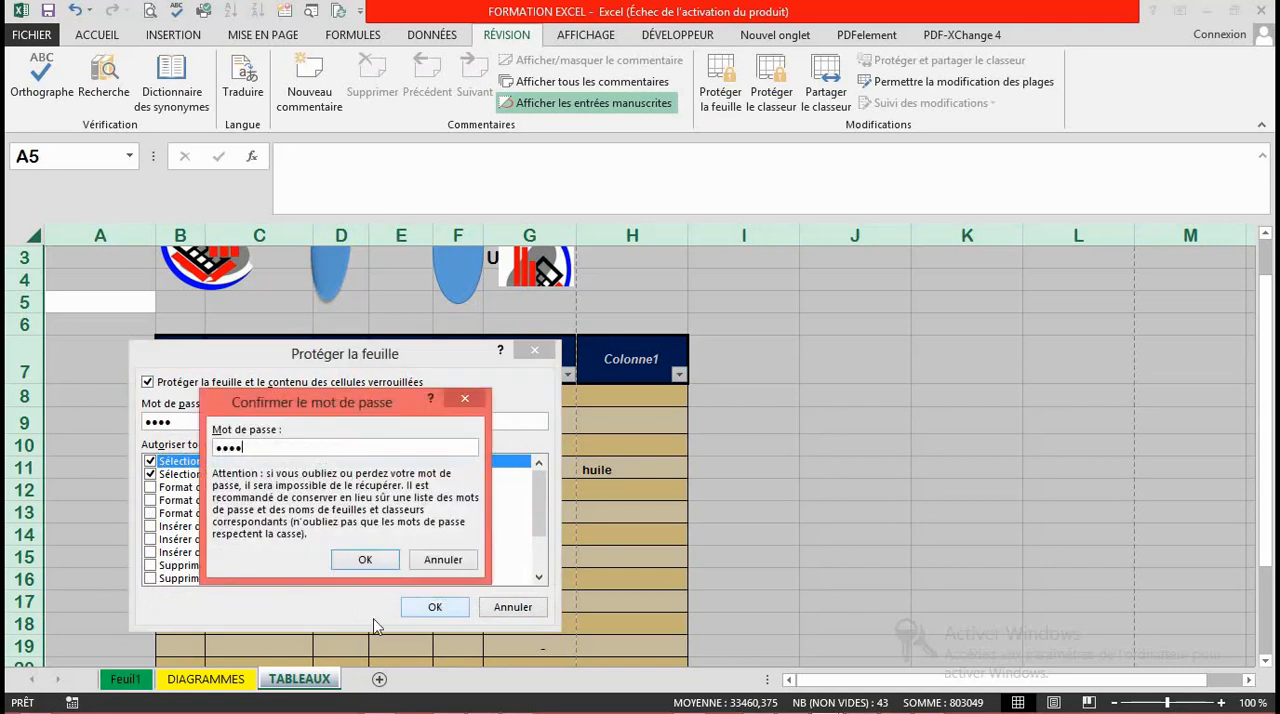
click(365, 560)
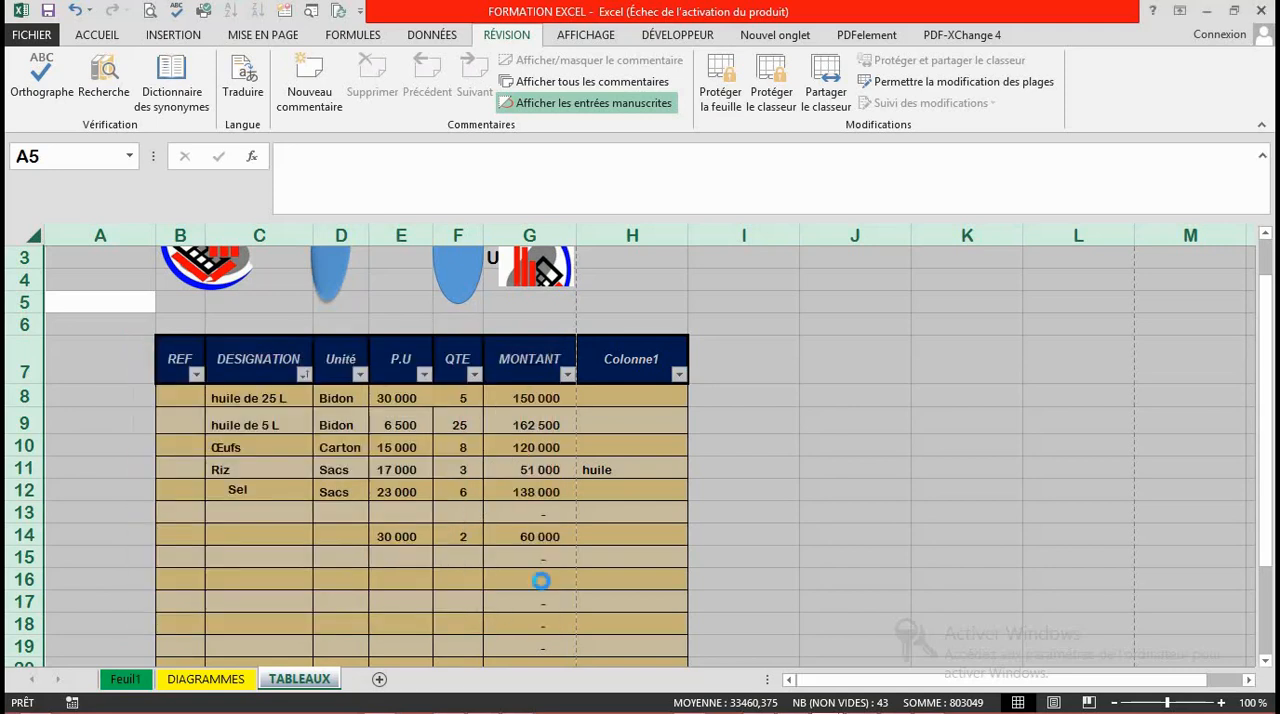
Step: Try to edit cells J13, J8 and I15 on the protected sheet
click(679, 449)
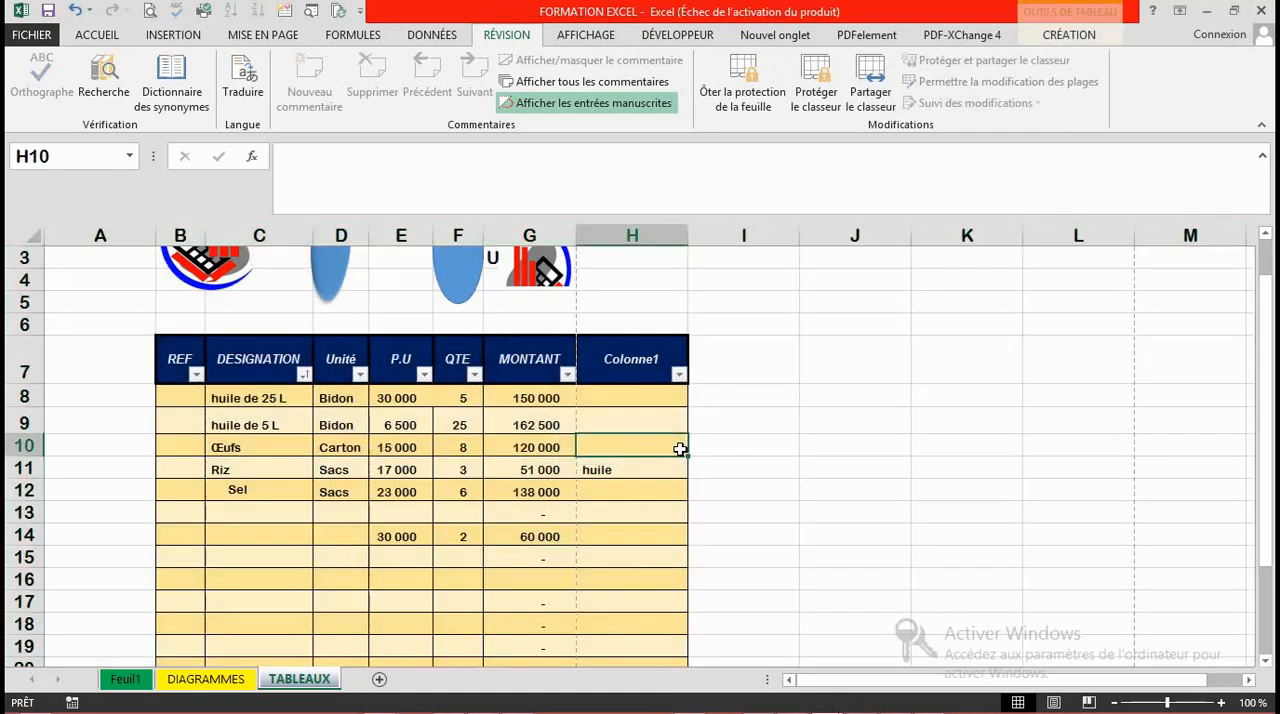
double_click(829, 512)
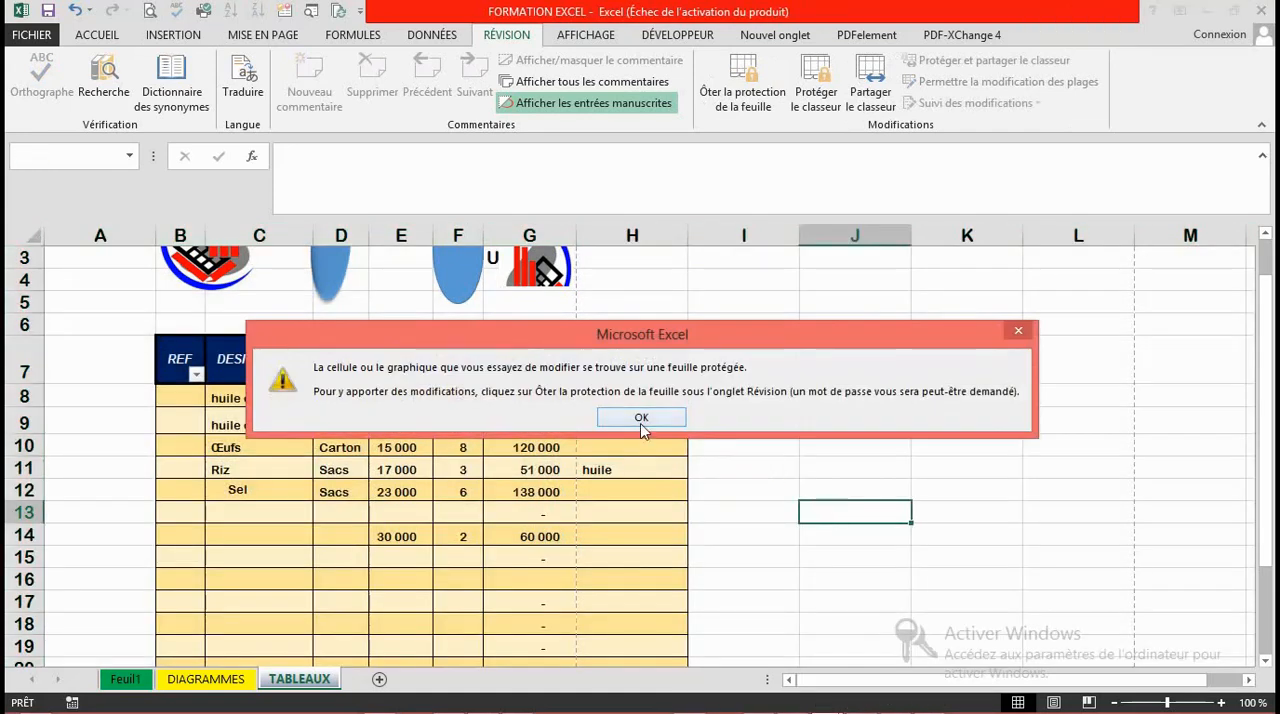
click(642, 420)
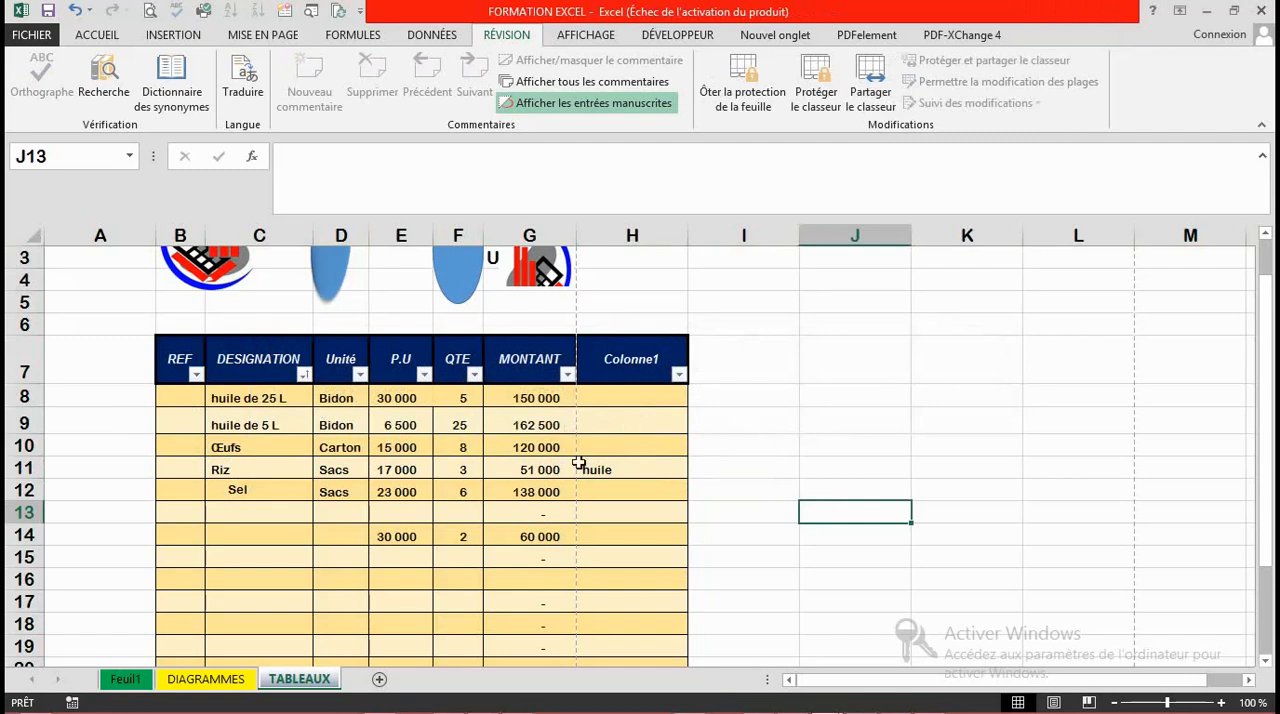
double_click(808, 390)
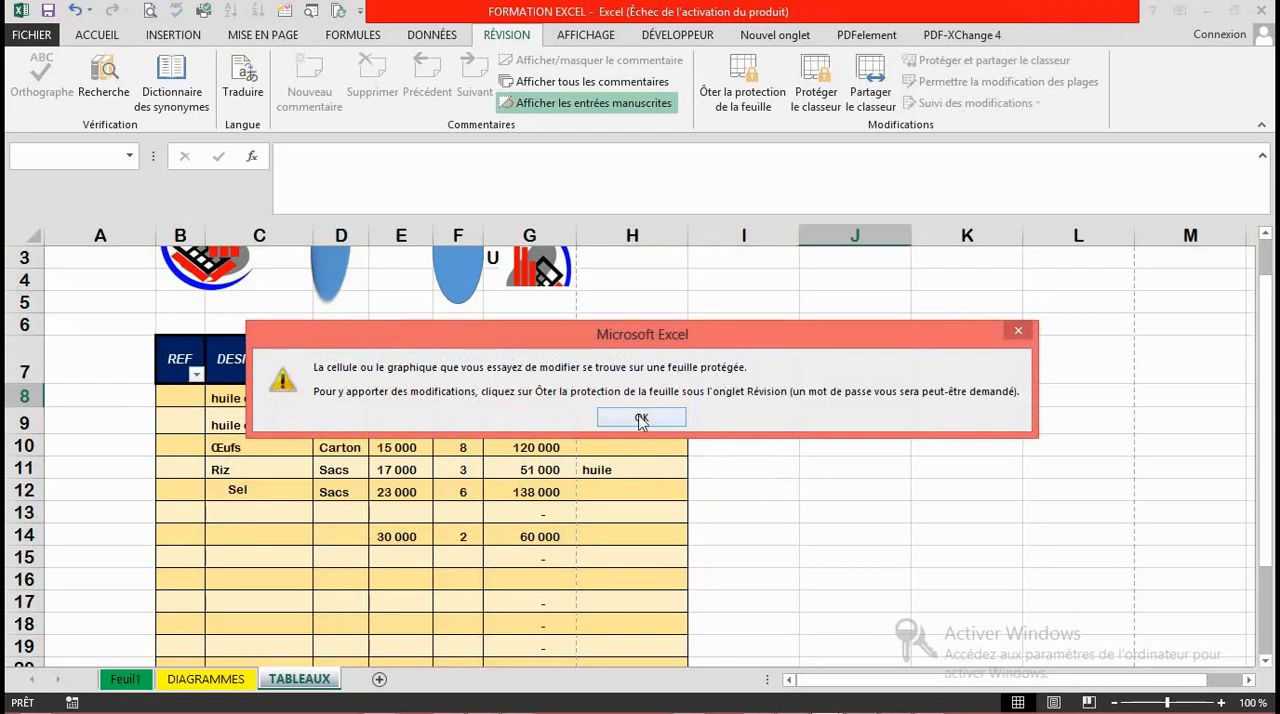
click(641, 418)
click(426, 576)
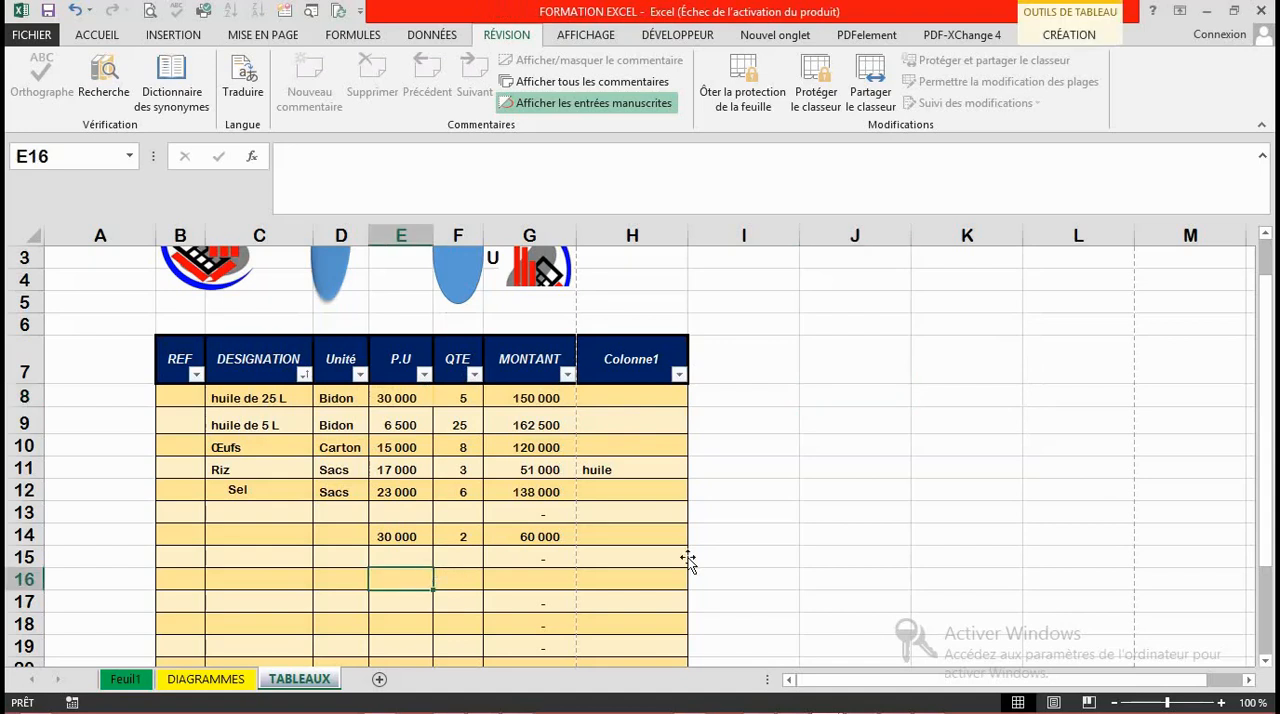
double_click(752, 560)
click(641, 420)
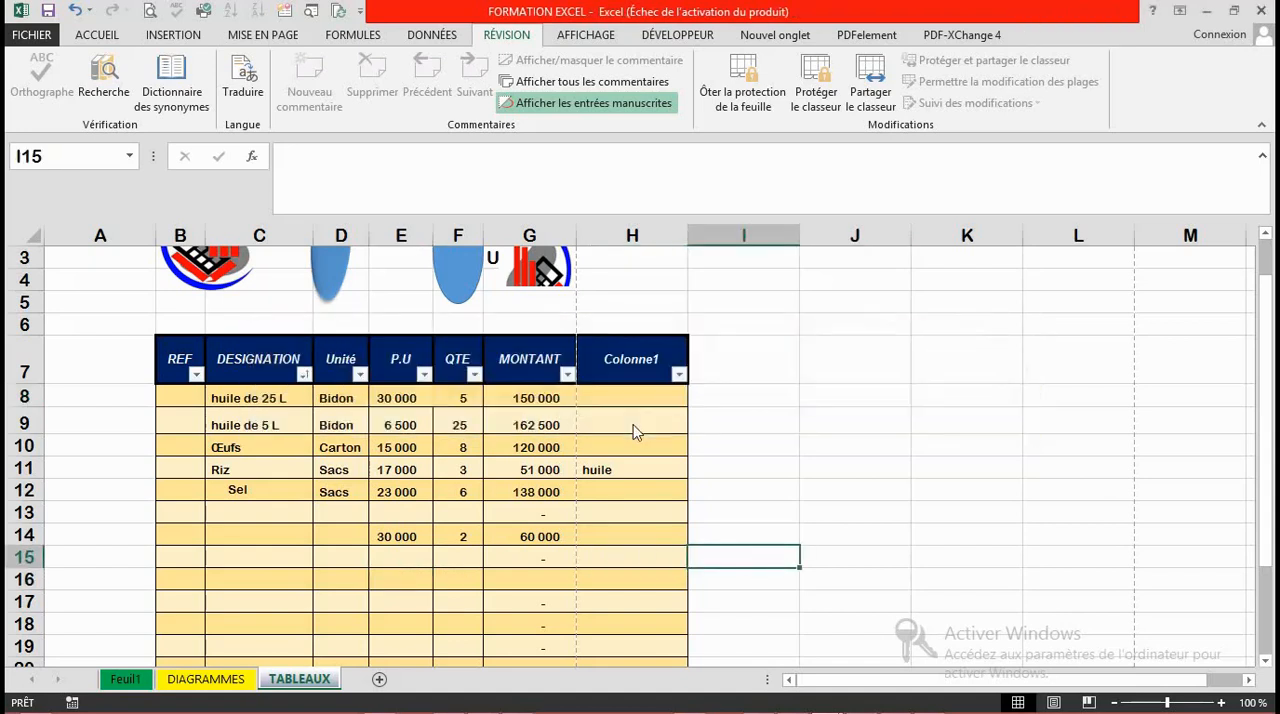
Step: Try to edit cells I11 and I9 beside the table while the sheet is protected
click(418, 470)
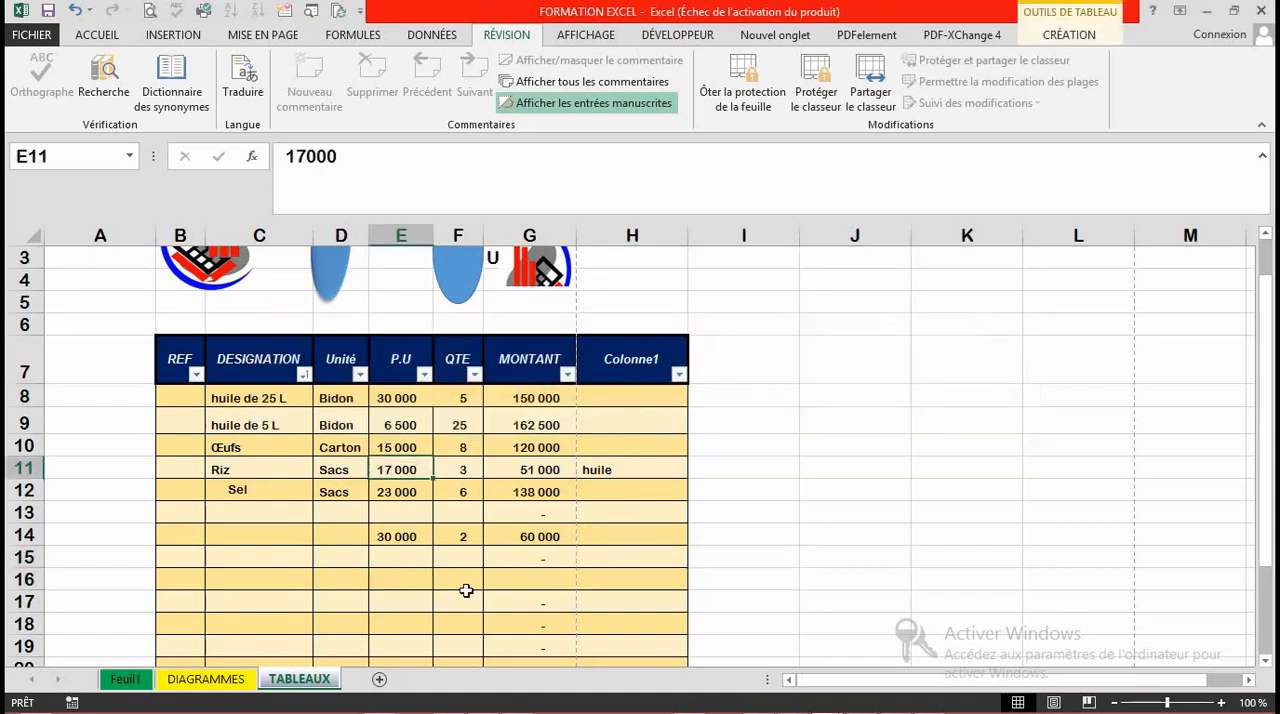
click(463, 560)
double_click(740, 470)
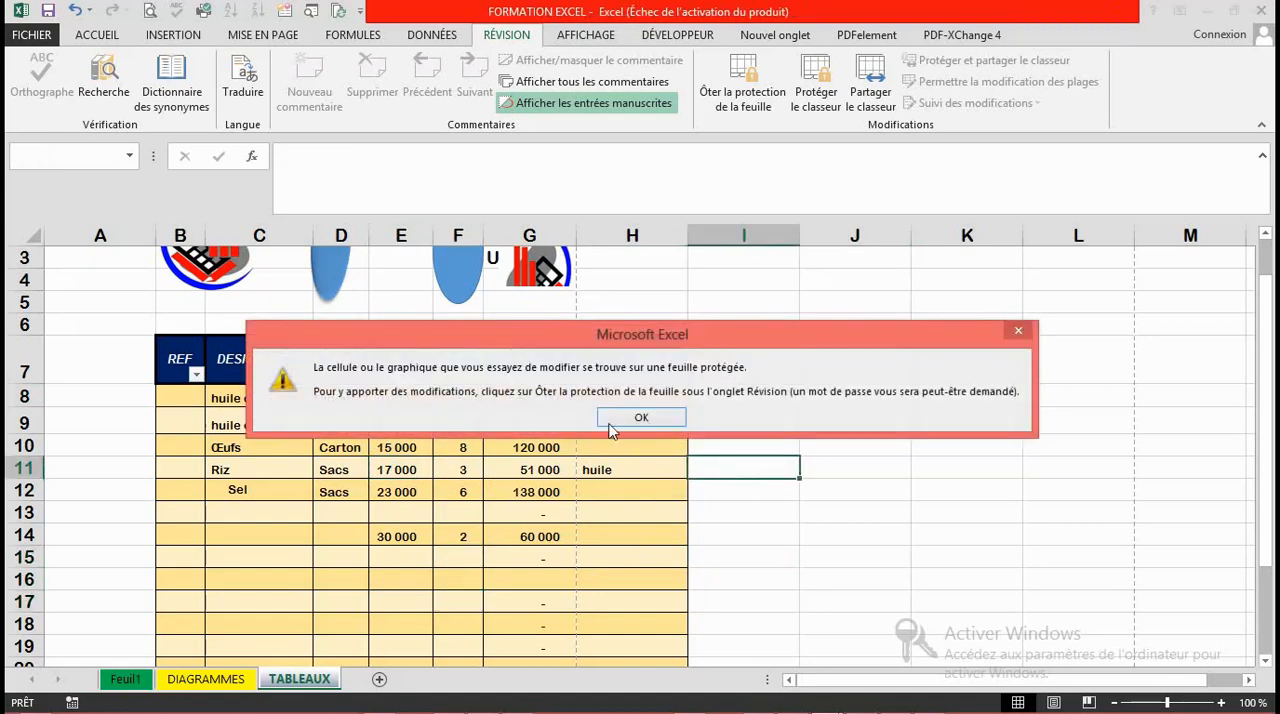
click(645, 418)
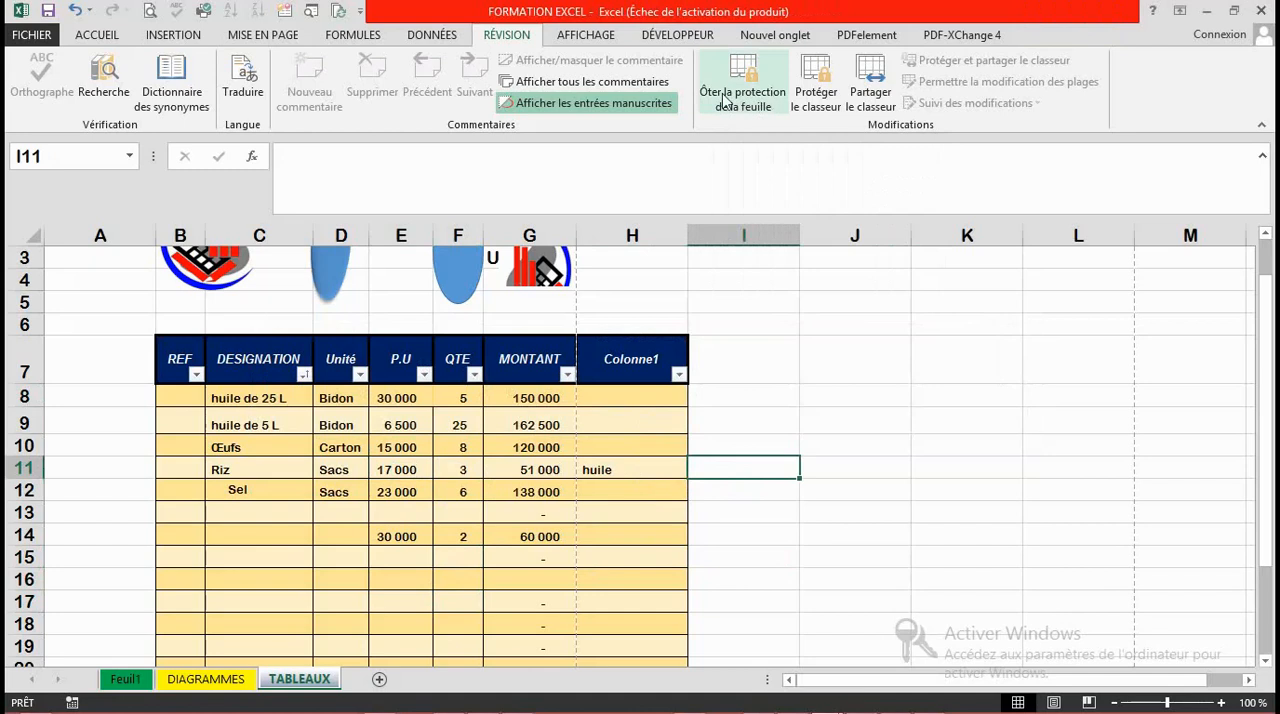
double_click(697, 417)
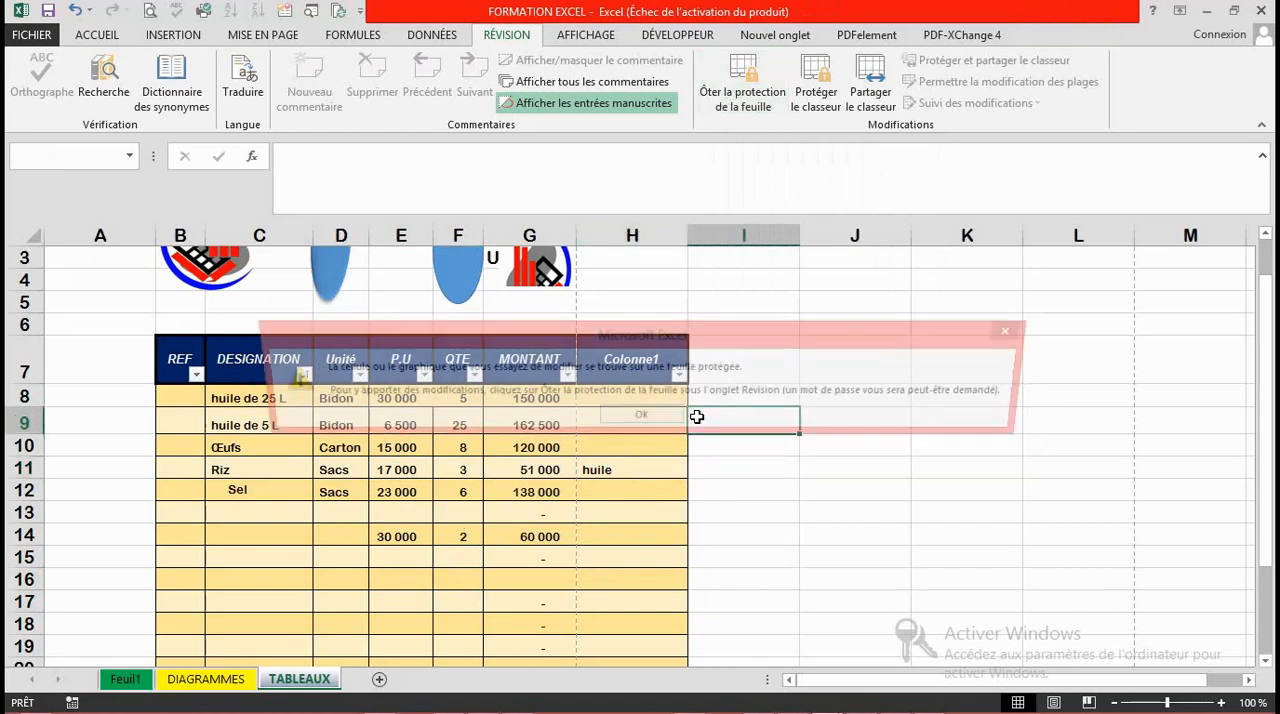
click(645, 420)
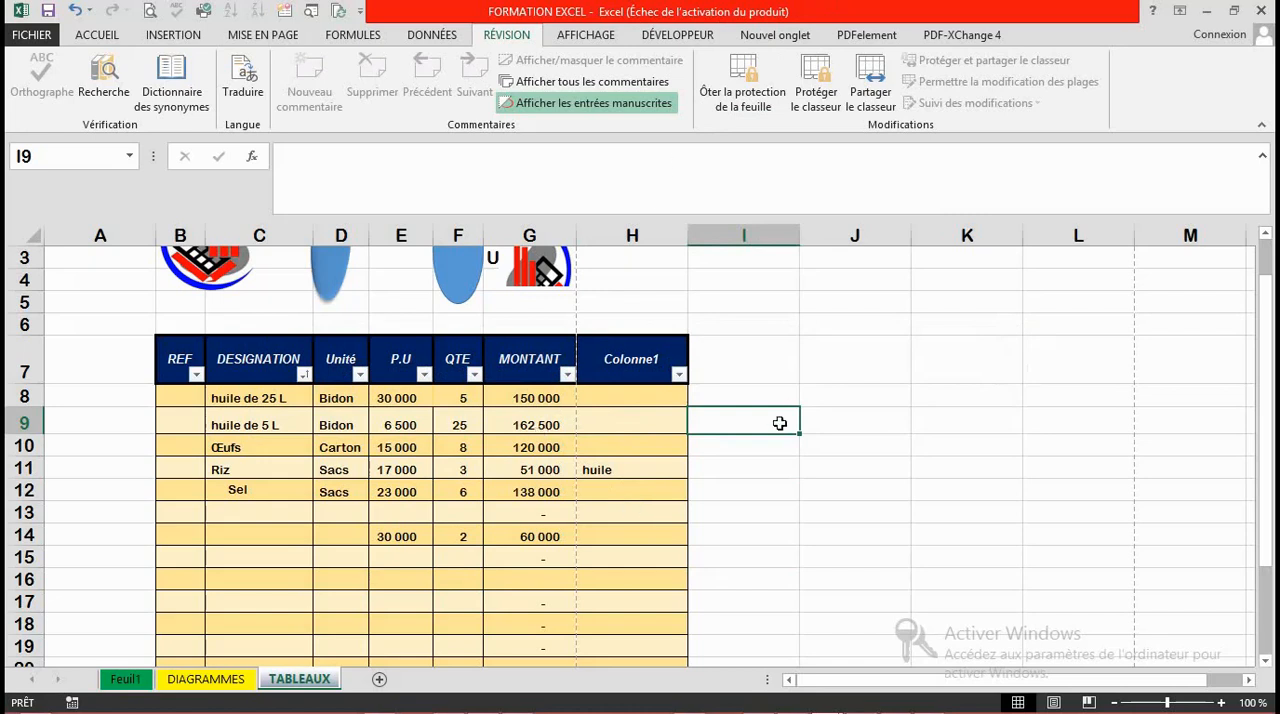
Step: Remove the sheet protection by entering the sheet password
click(740, 95)
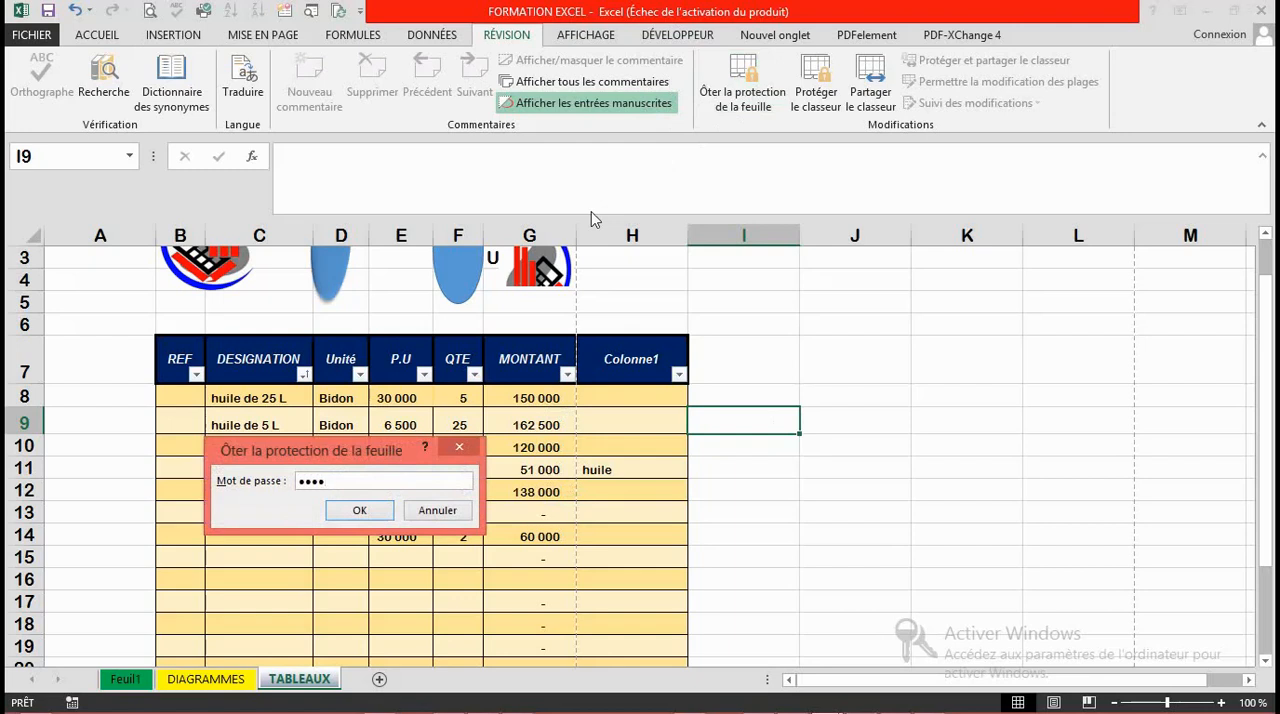
click(360, 512)
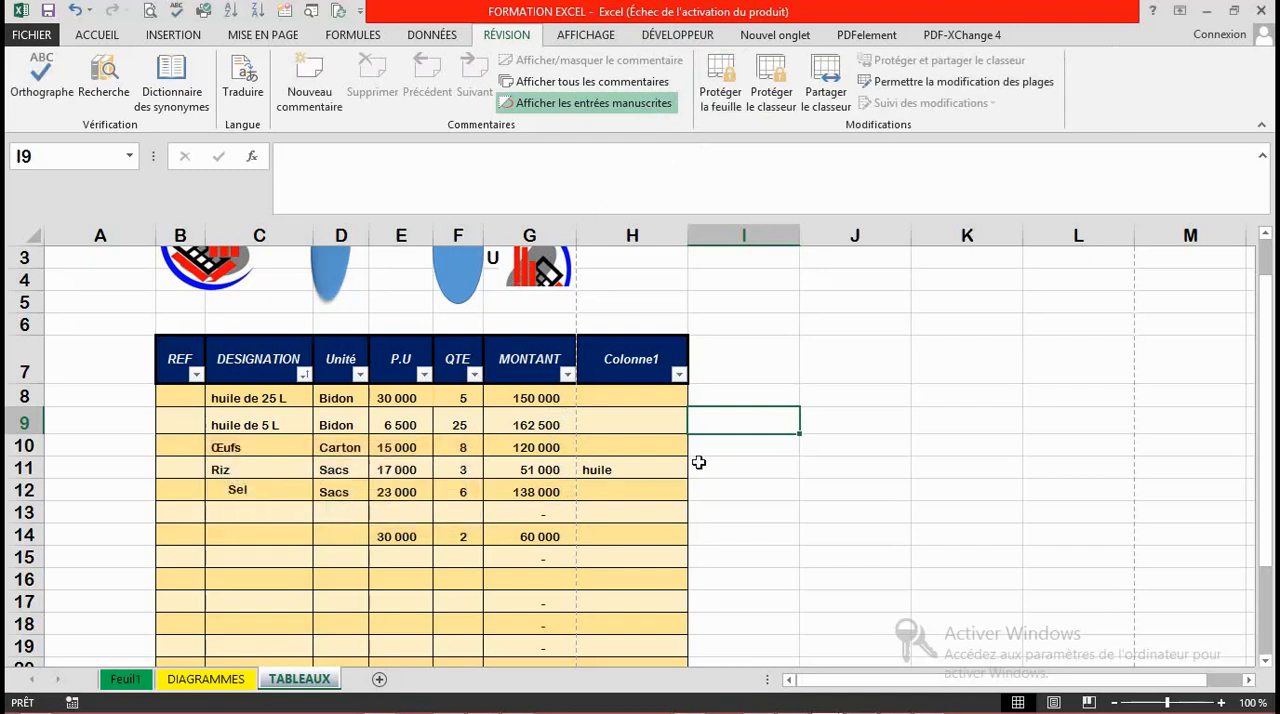
Step: Enter ER in cell I9, directly beside the table's last column
click(628, 507)
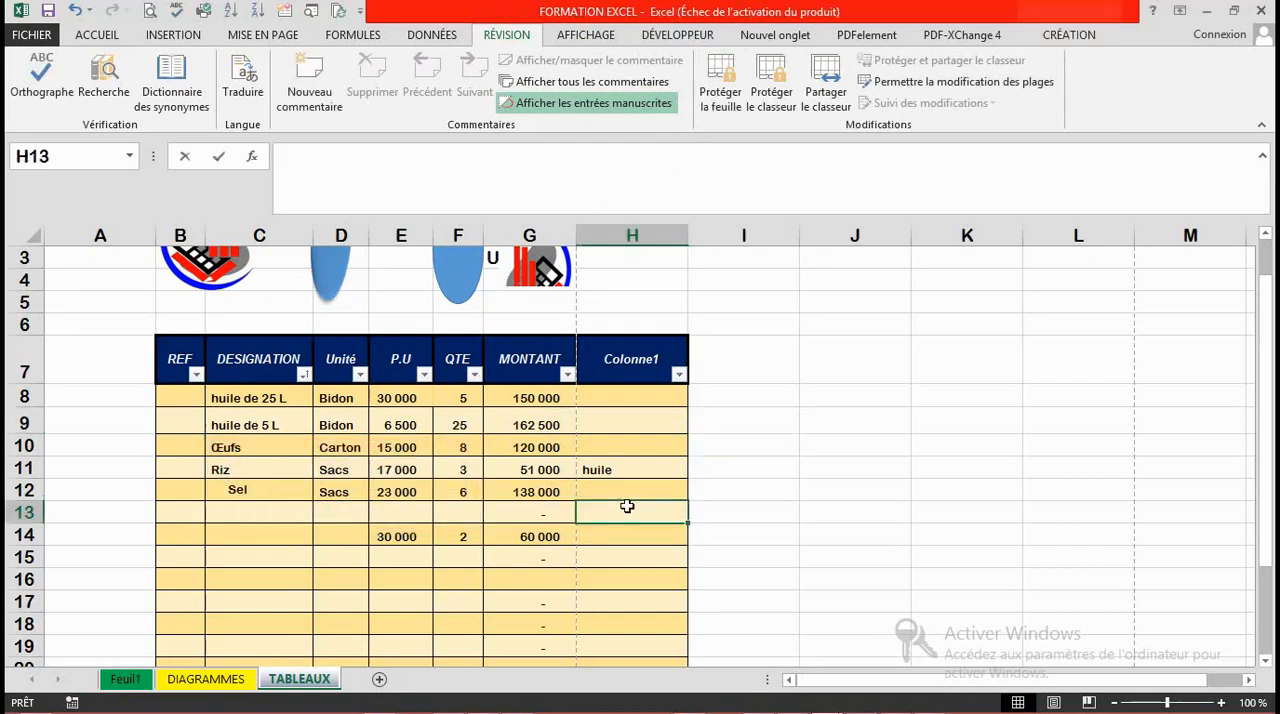
click(782, 481)
key(ctrl+Up)
click(782, 481)
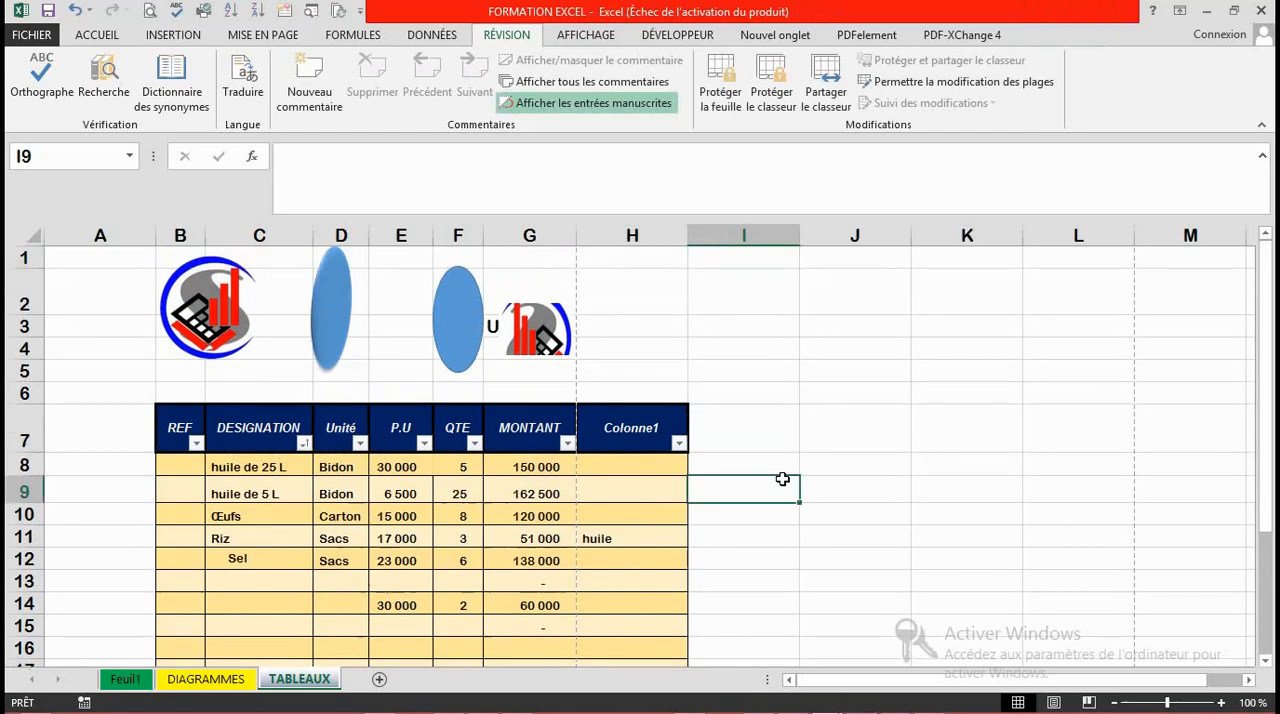
text(ER)
key(Return)
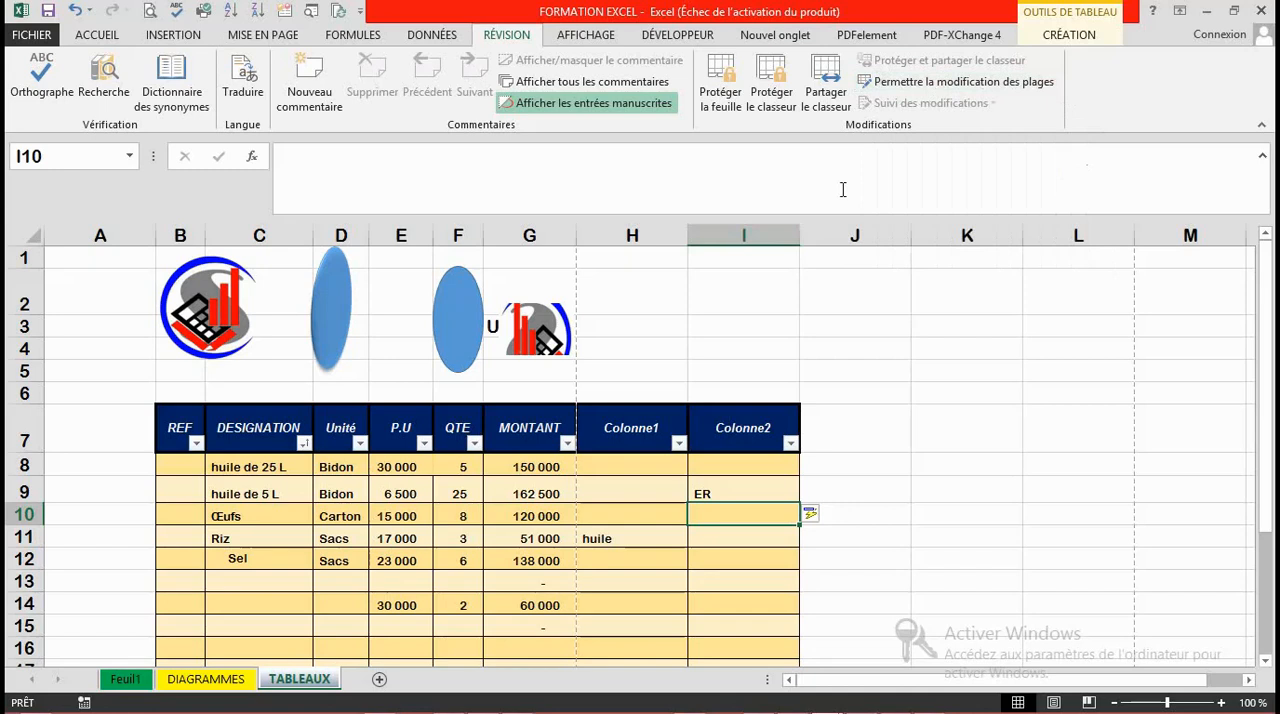
click(884, 400)
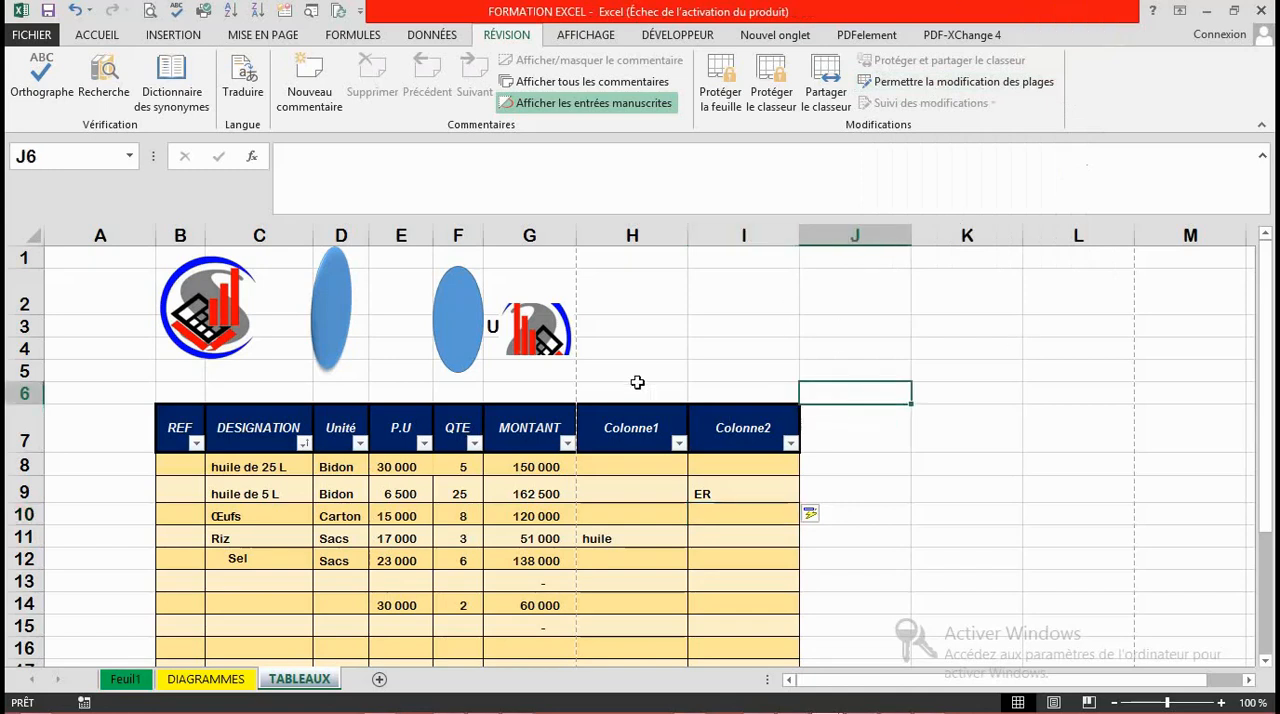
Step: Hide the gridlines of the TABLEAUX sheet
click(637, 382)
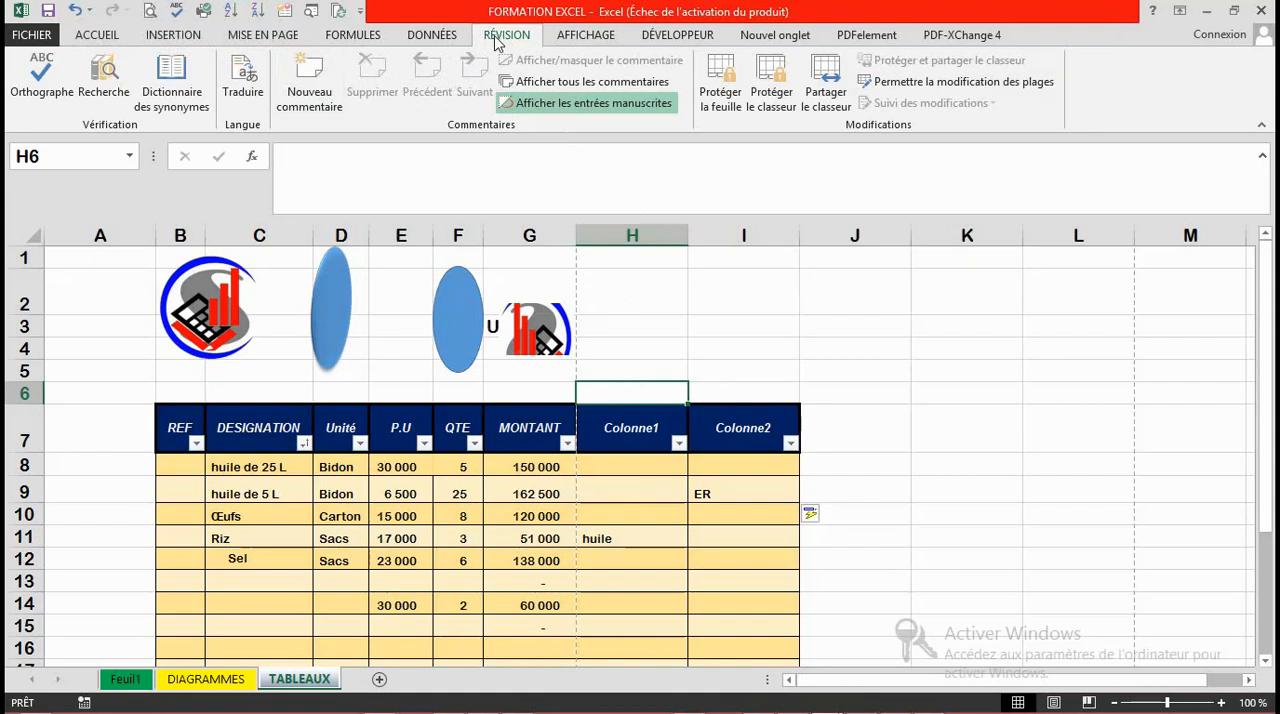
click(584, 36)
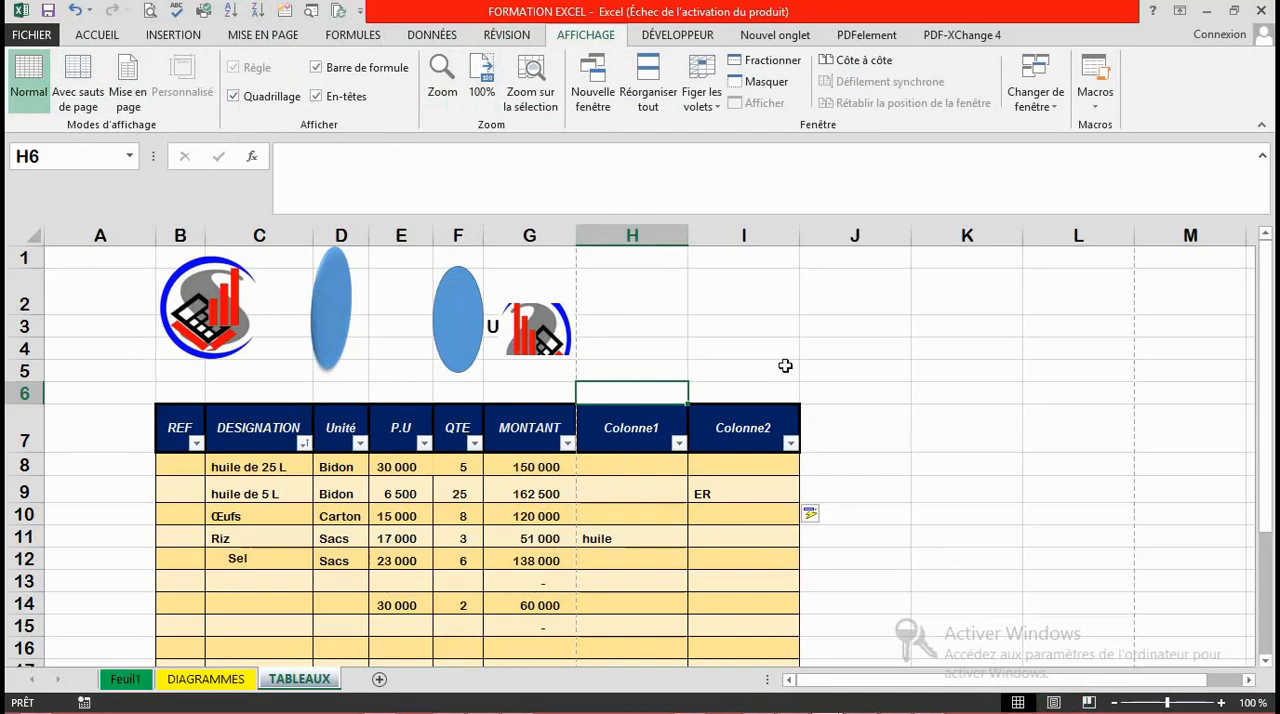
click(235, 98)
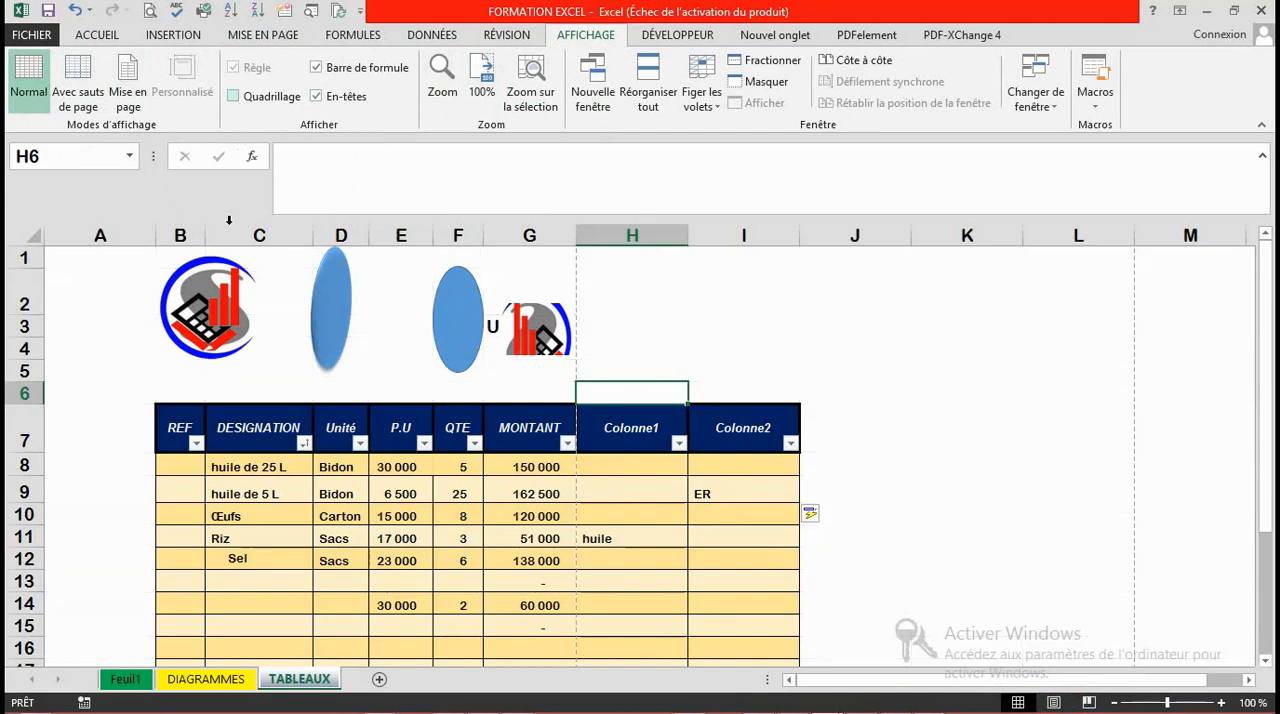
Step: Hide the row and column headings and the formula bar on the TABLEAUX sheet
click(849, 344)
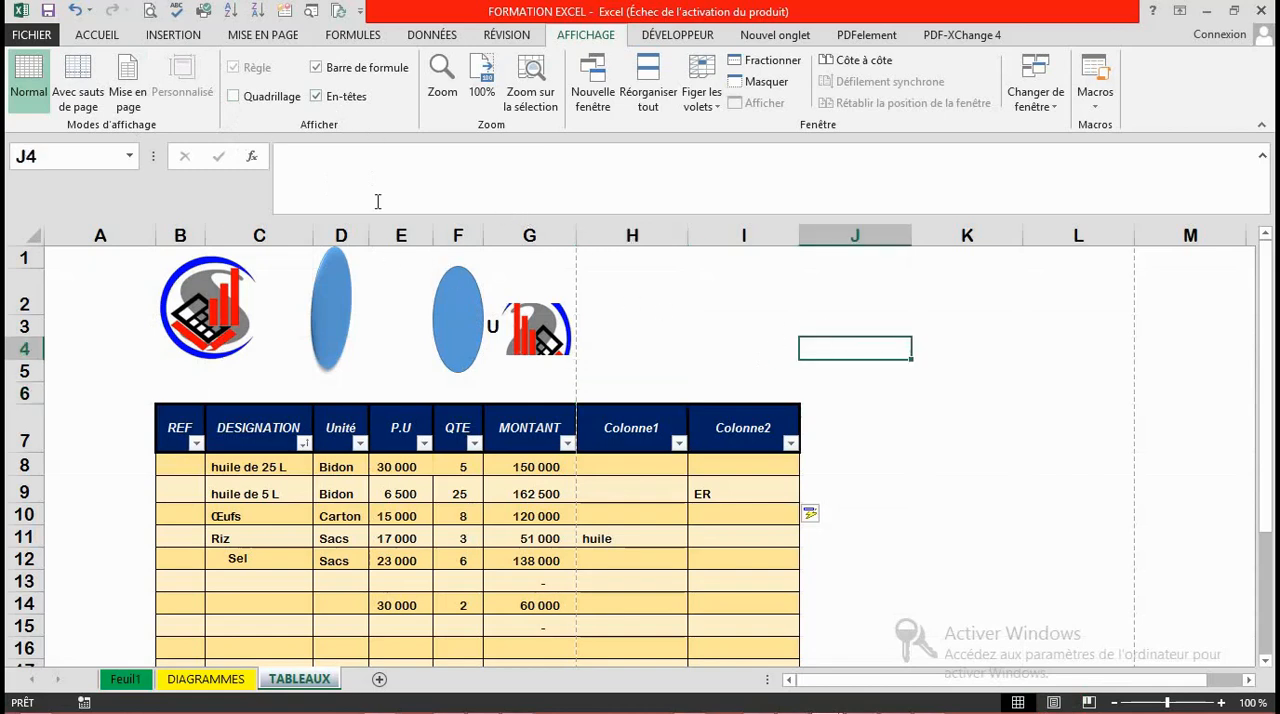
click(345, 96)
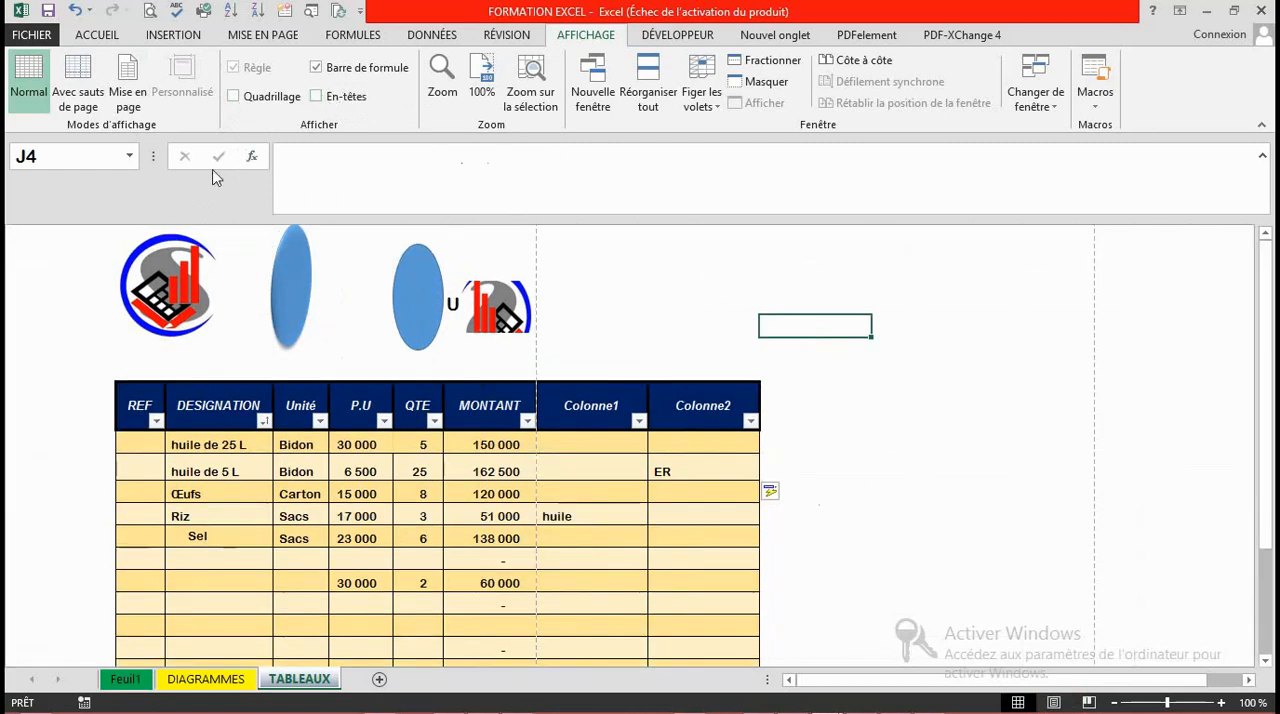
click(333, 68)
Step: Select several empty cells around the table to examine the sheet without headings and formula bar
click(952, 337)
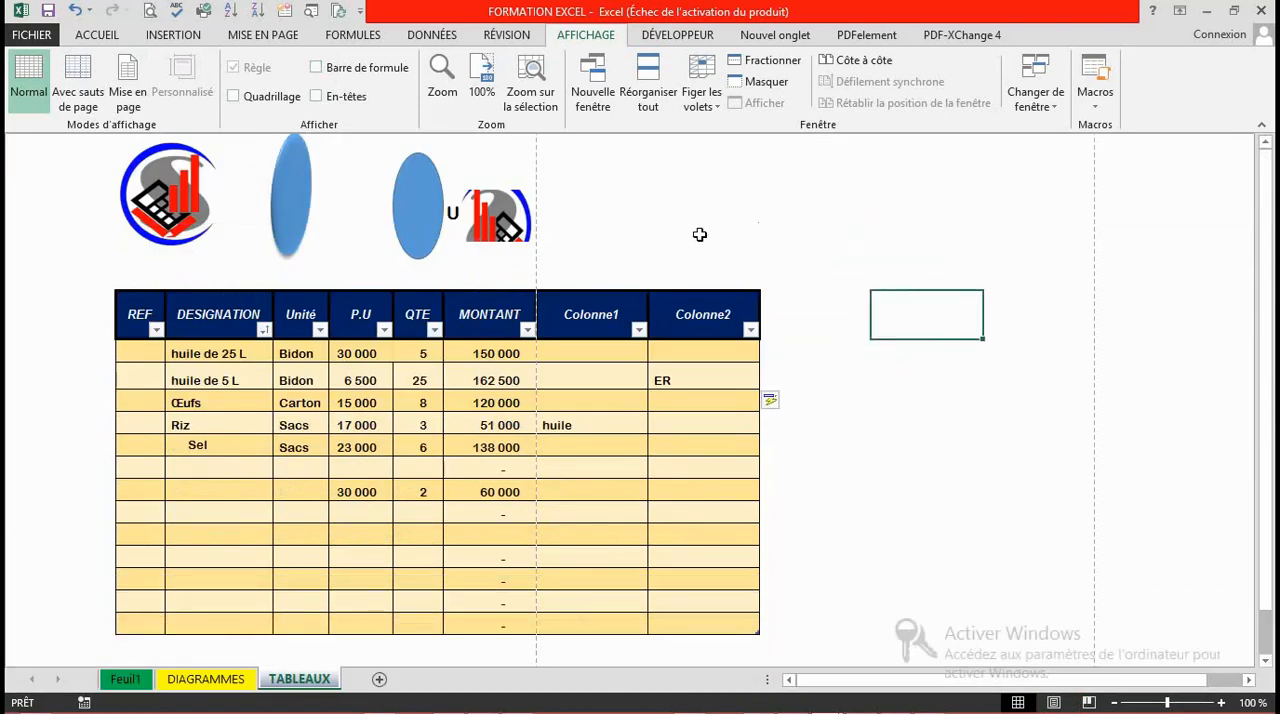
click(667, 179)
key(Home)
key(Down)
key(Down)
click(77, 404)
click(662, 207)
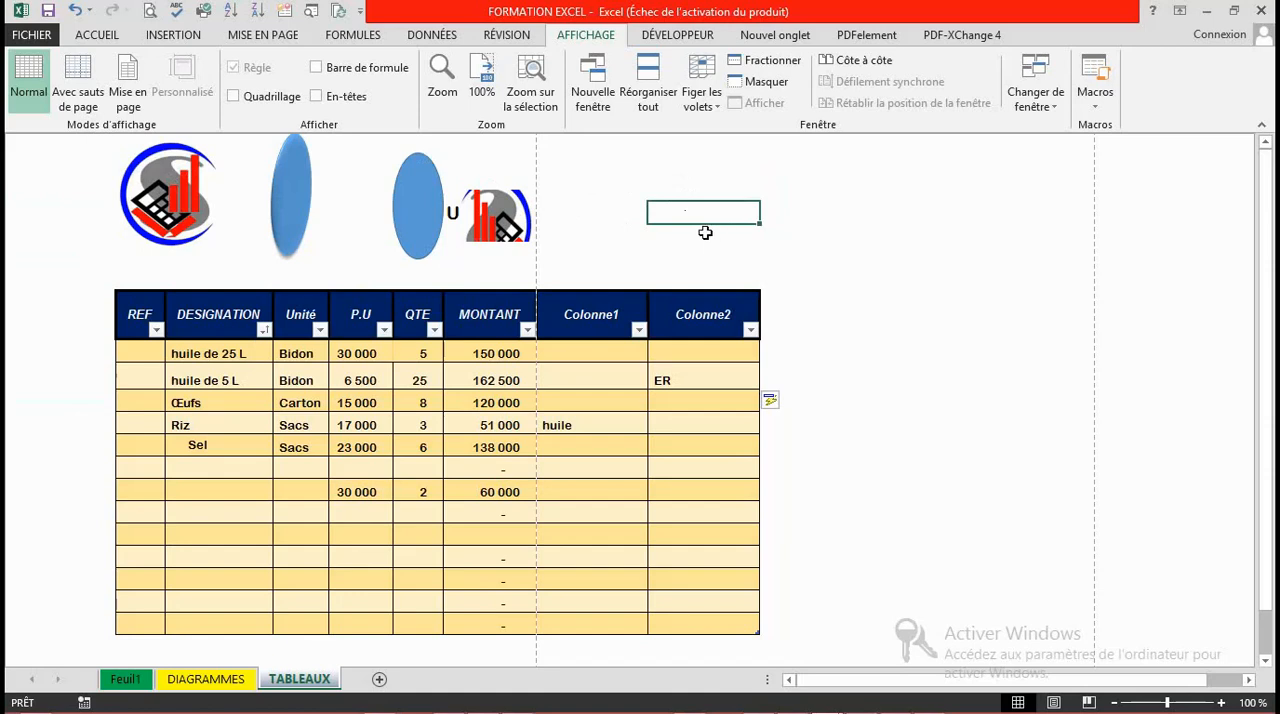
click(688, 176)
click(698, 232)
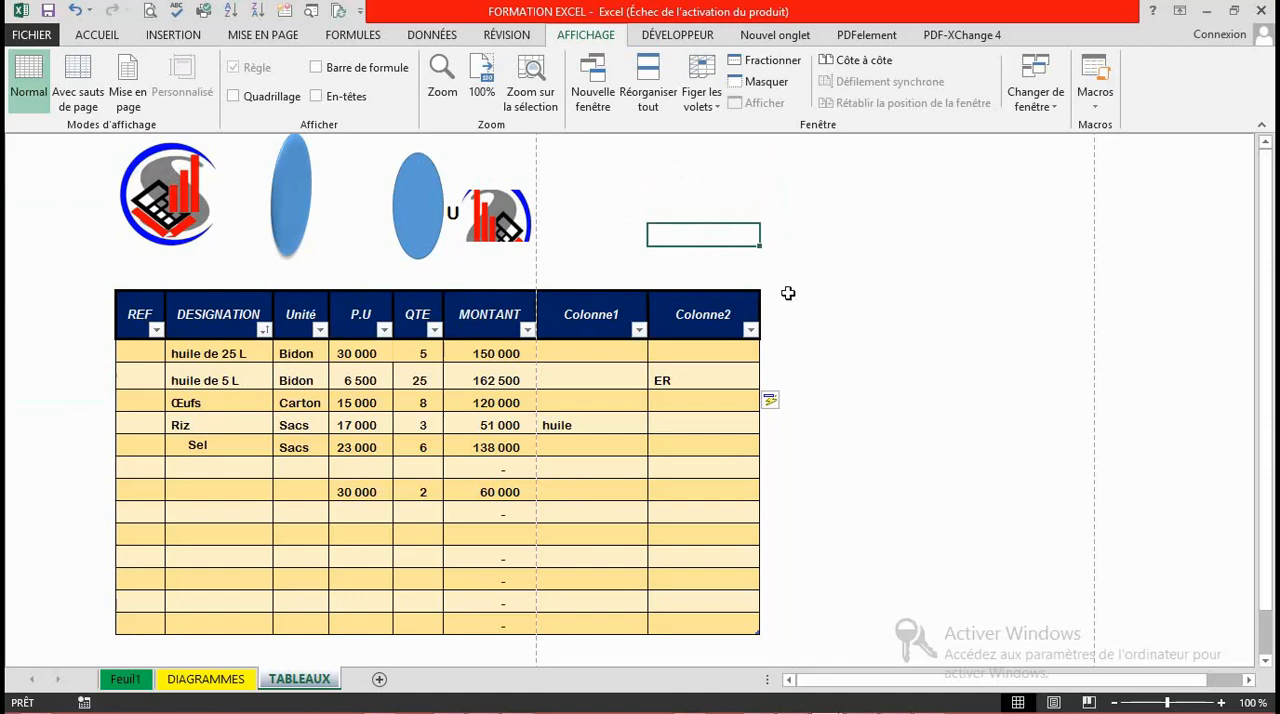
click(697, 193)
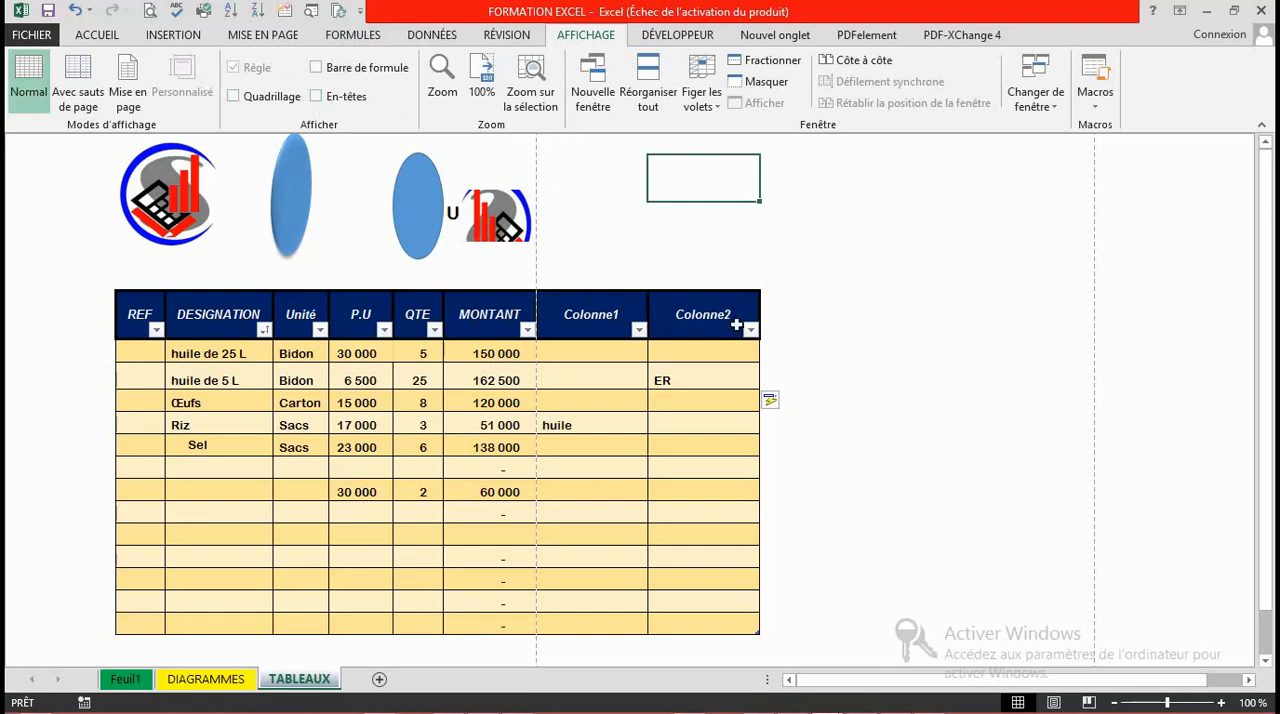
Step: Show the formula bar, the row and column headings and the gridlines again
click(355, 70)
click(320, 96)
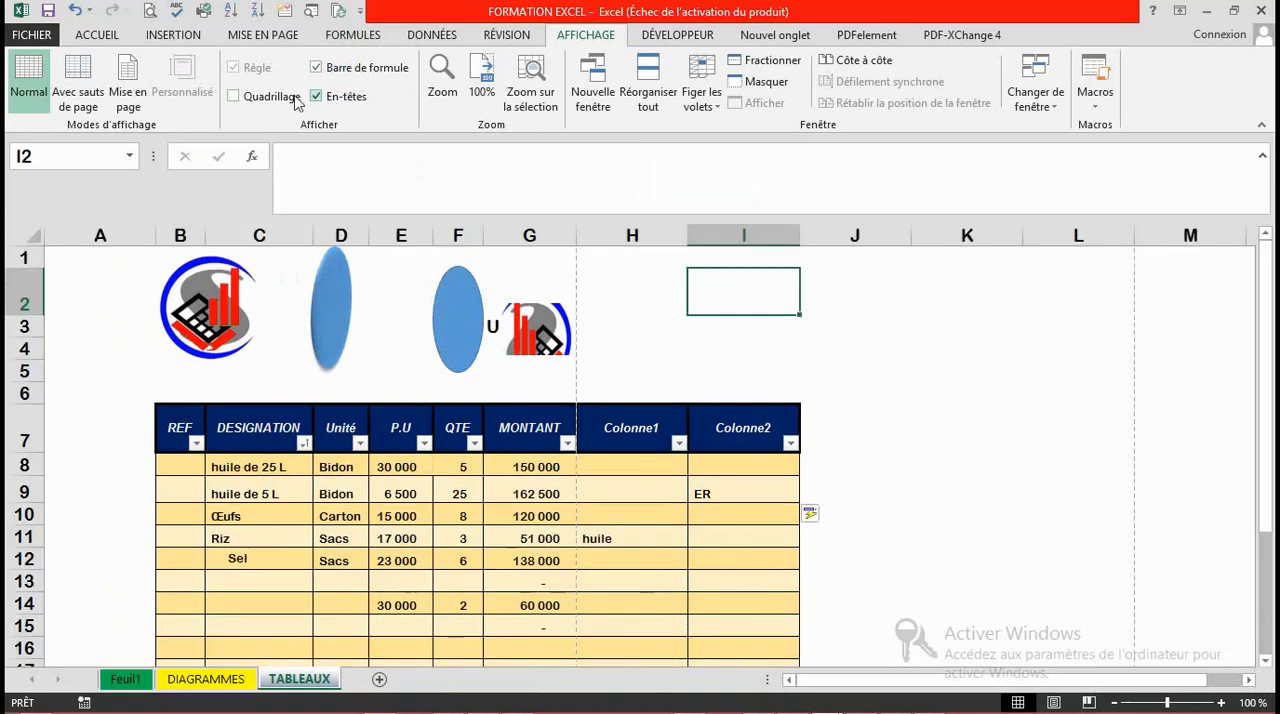
click(255, 100)
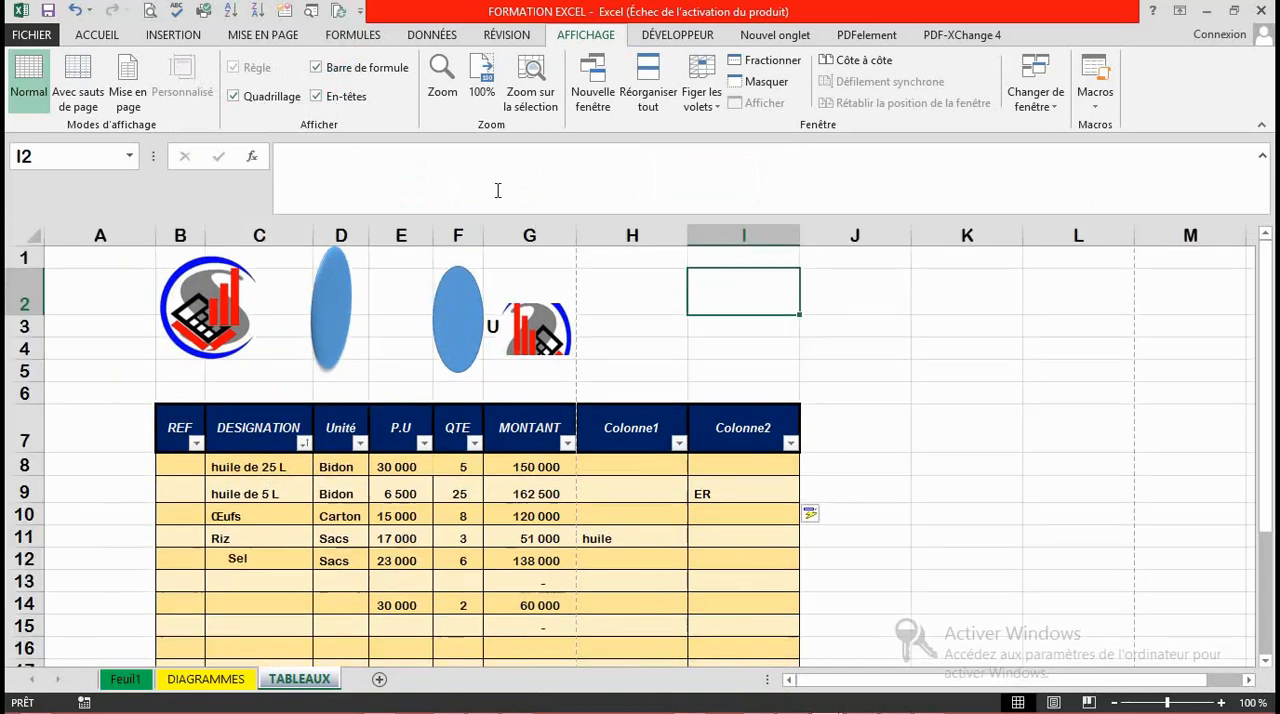